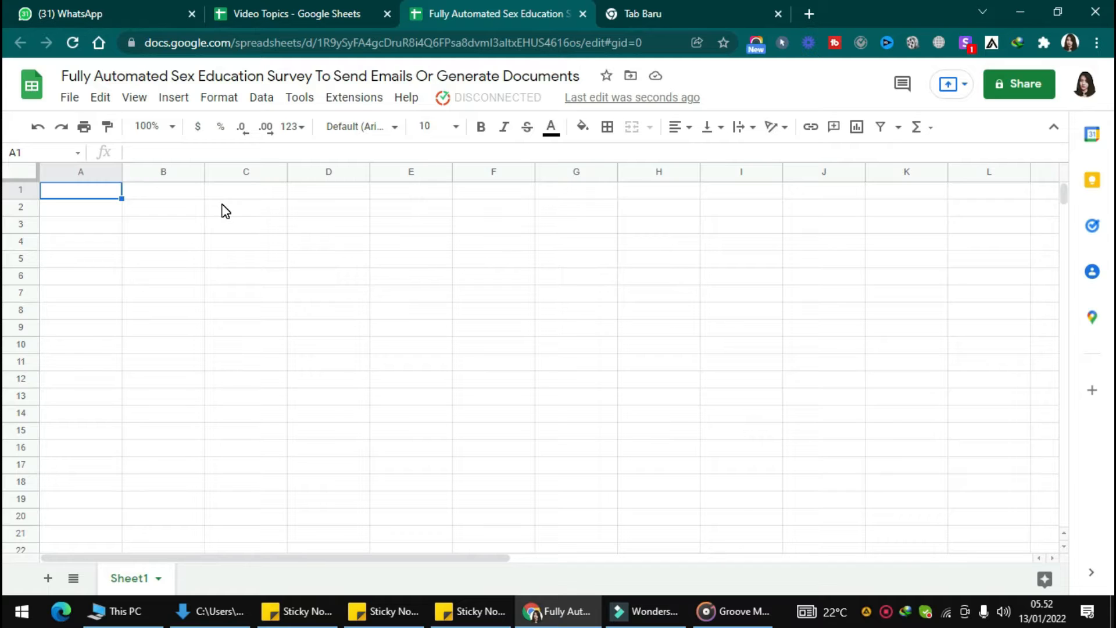
- Find the Sex Education Survey template in Kulfi Forms and load it into the spreadsheet
click(361, 99)
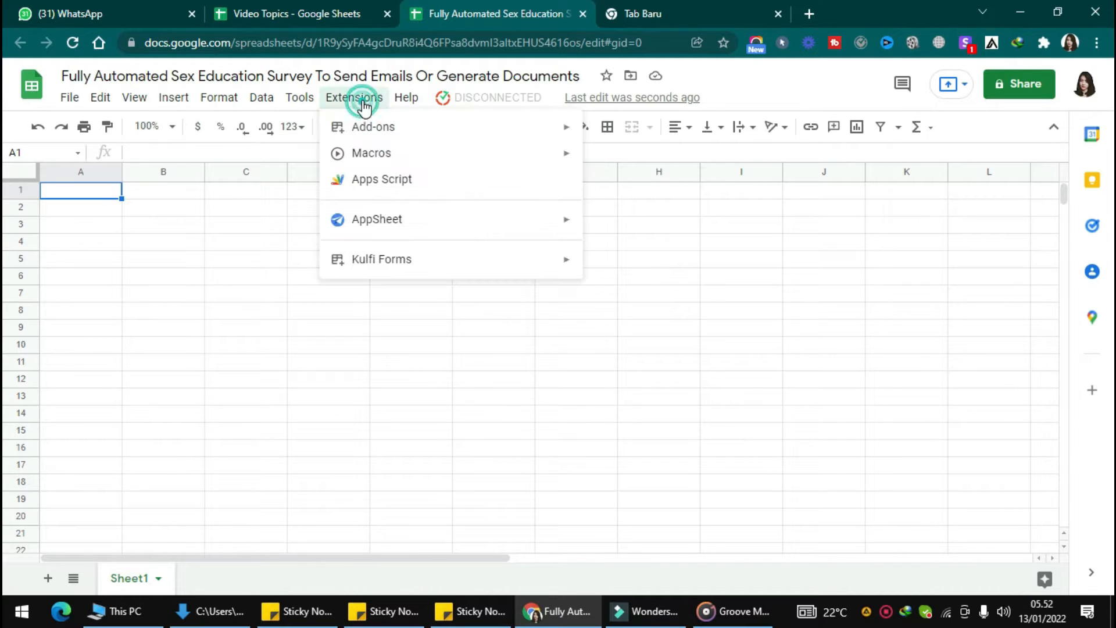
mouse_move(482, 263)
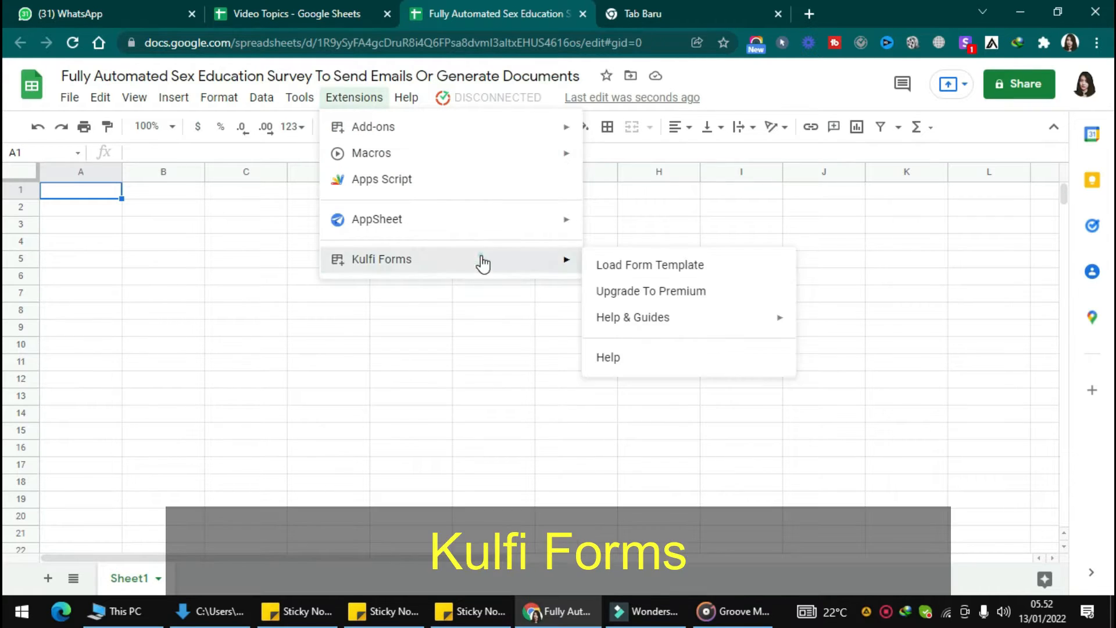
click(610, 269)
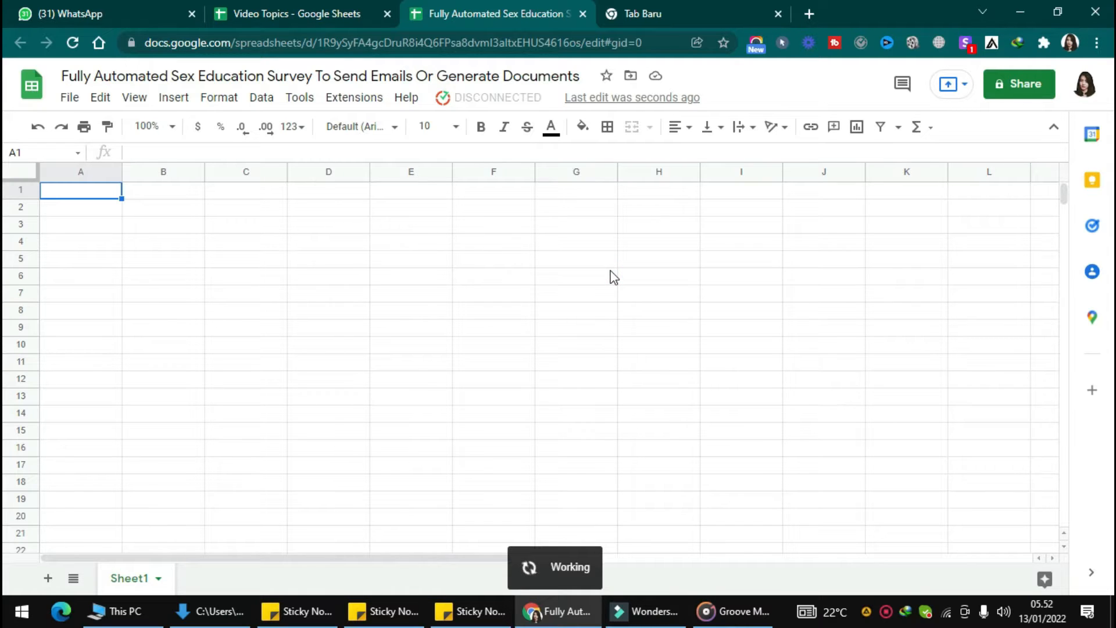
click(382, 174)
text(sex ed)
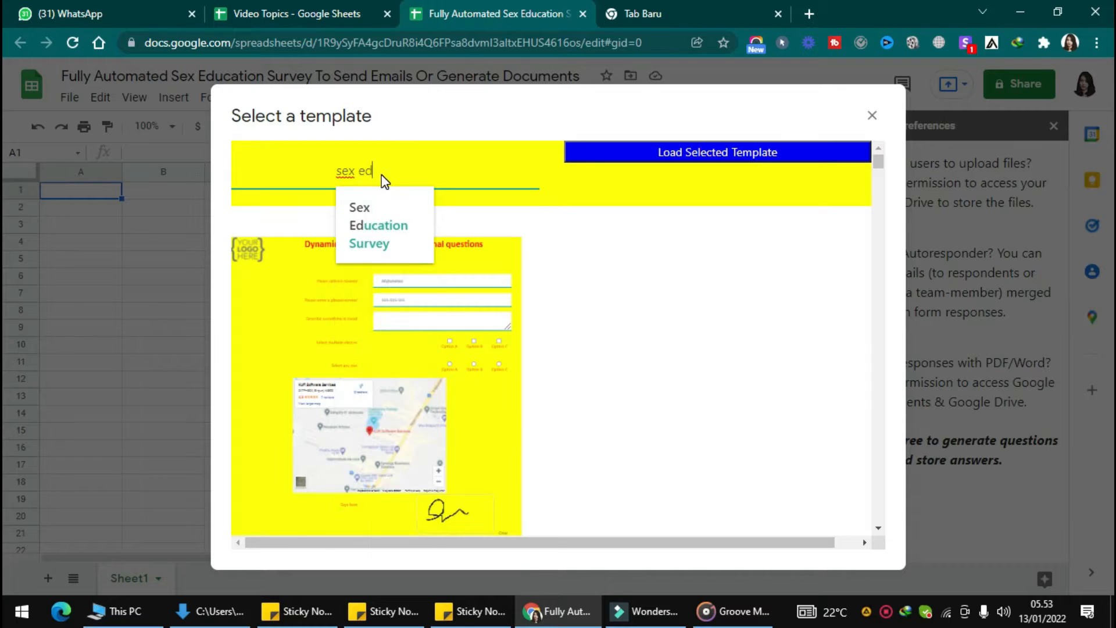
click(384, 242)
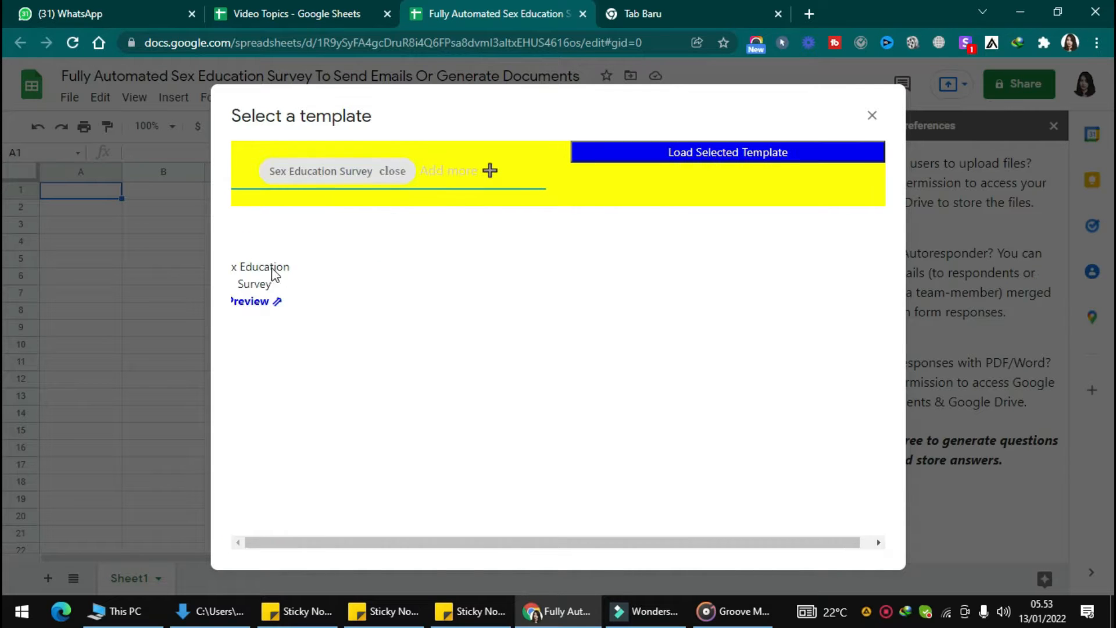
click(361, 302)
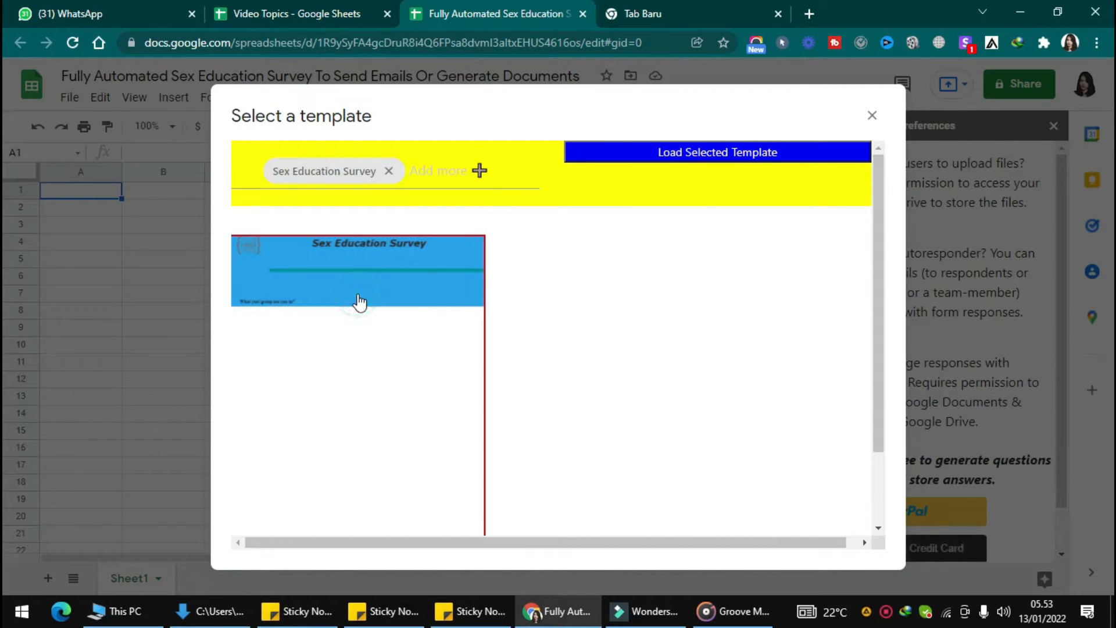
click(659, 153)
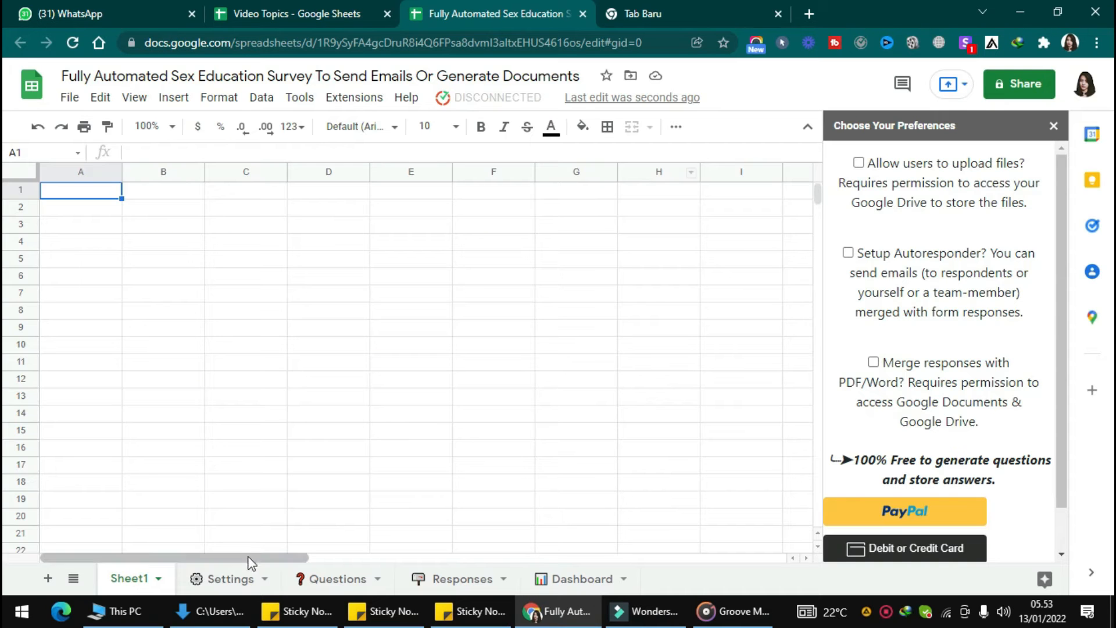
- Look through the generated Settings, Questions, Responses and Dashboard sheets
click(230, 578)
click(337, 578)
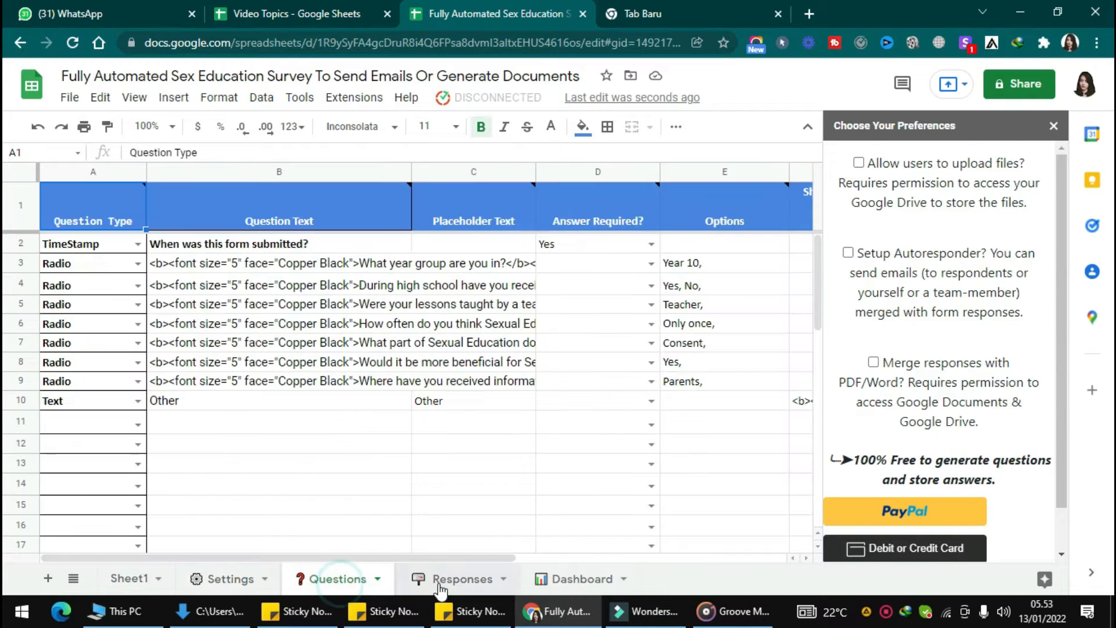
click(462, 578)
click(555, 579)
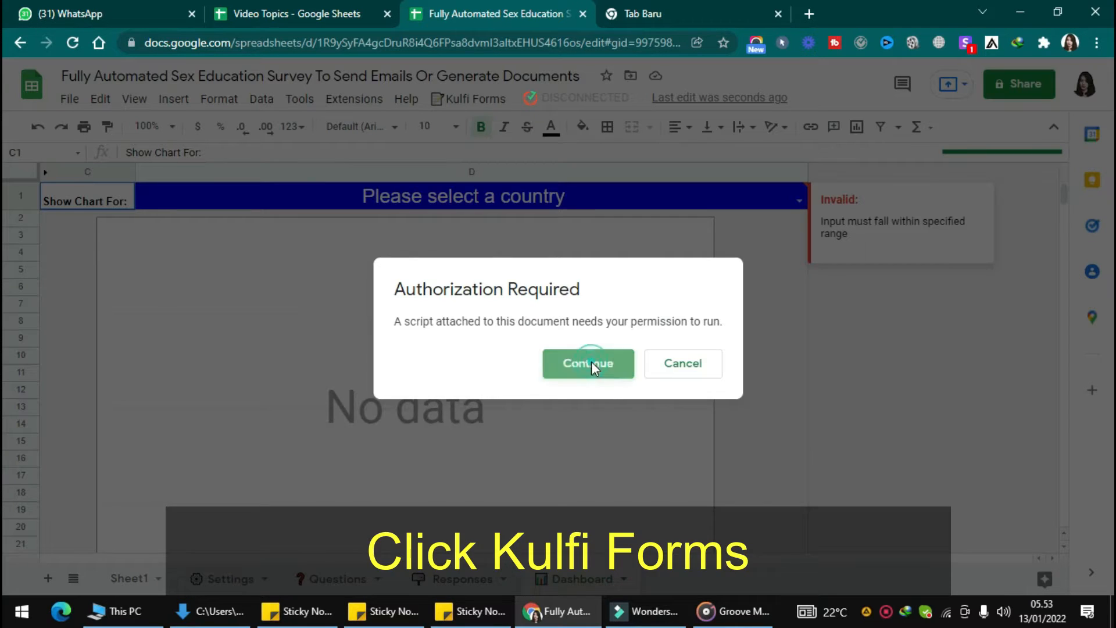
- Authorize the unverified Kulfi_Forms_ClientScript with the Google account and allow its requested access to generate the form link
click(591, 362)
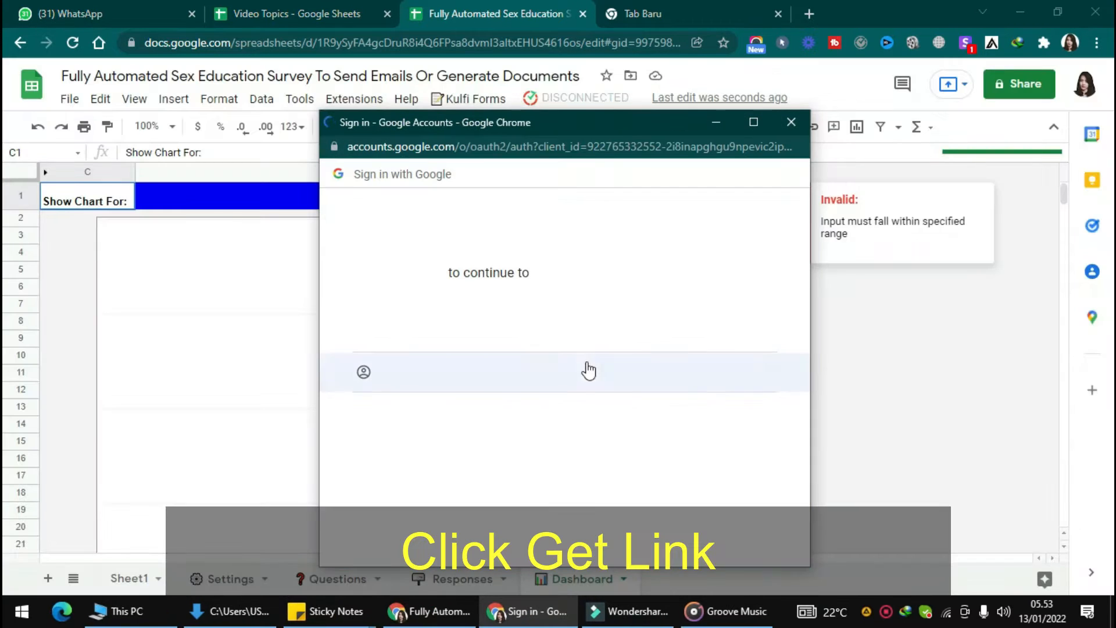
click(442, 337)
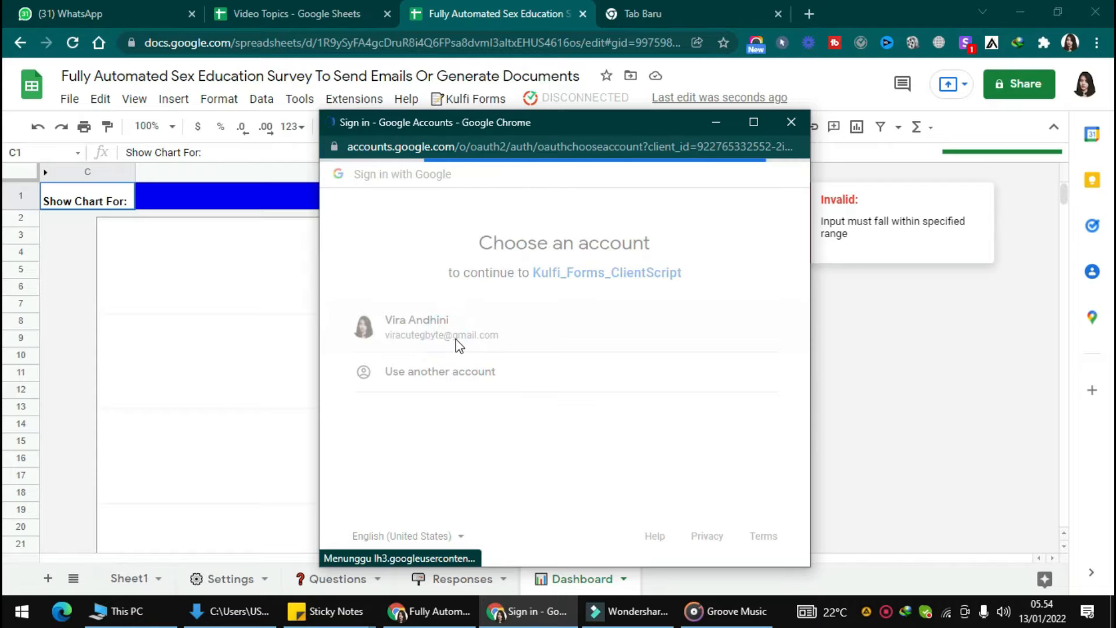
click(346, 437)
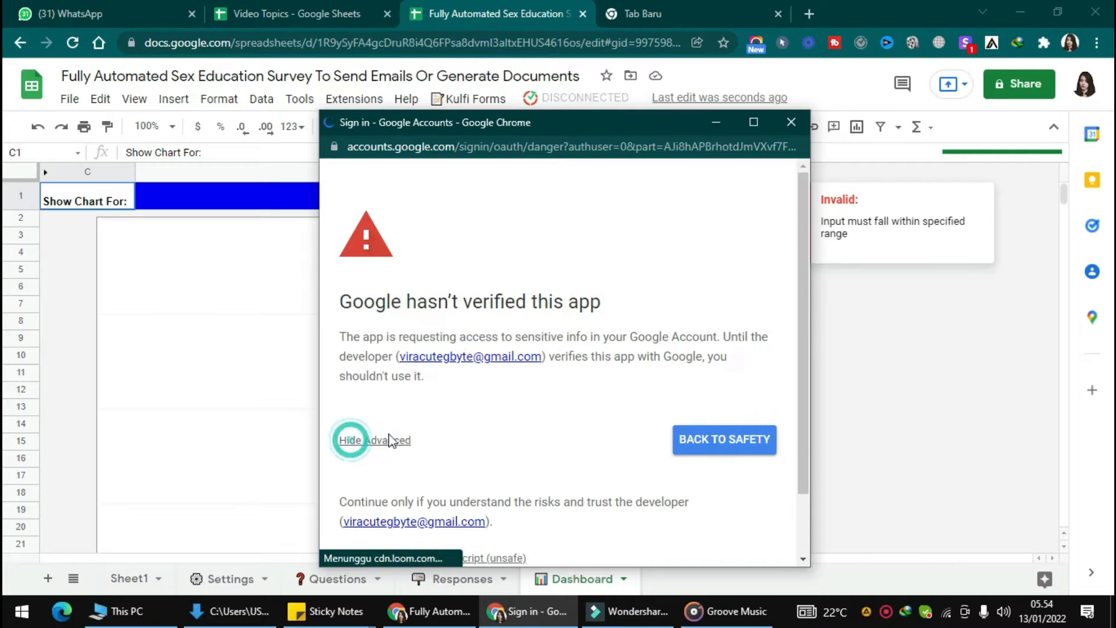
scroll(378, 459, down, 1)
click(407, 484)
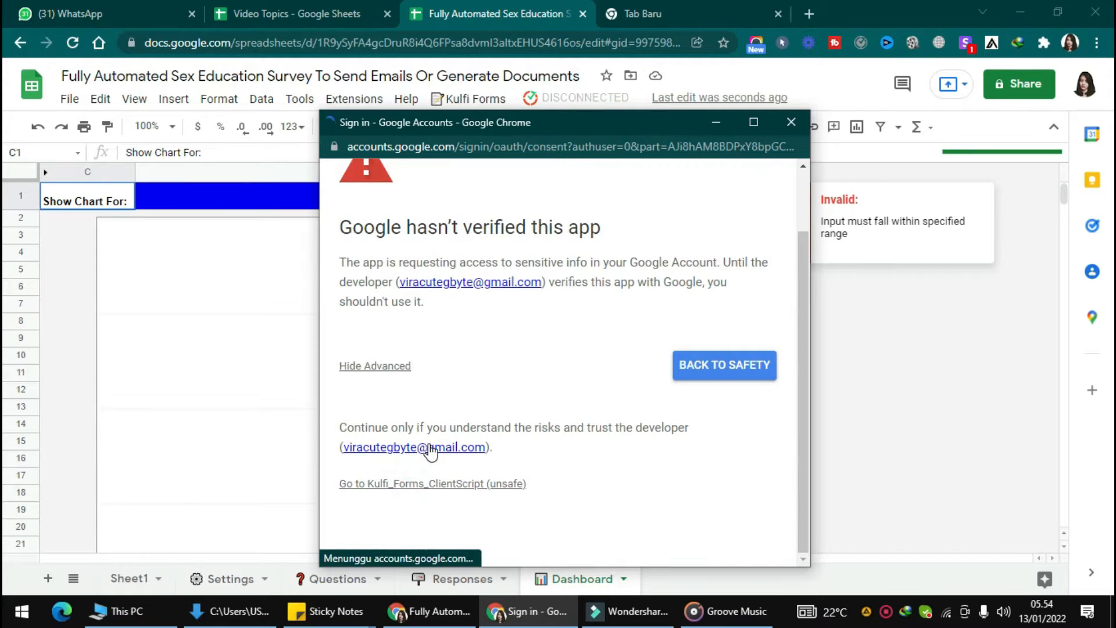
scroll(465, 454, down, 4)
click(645, 462)
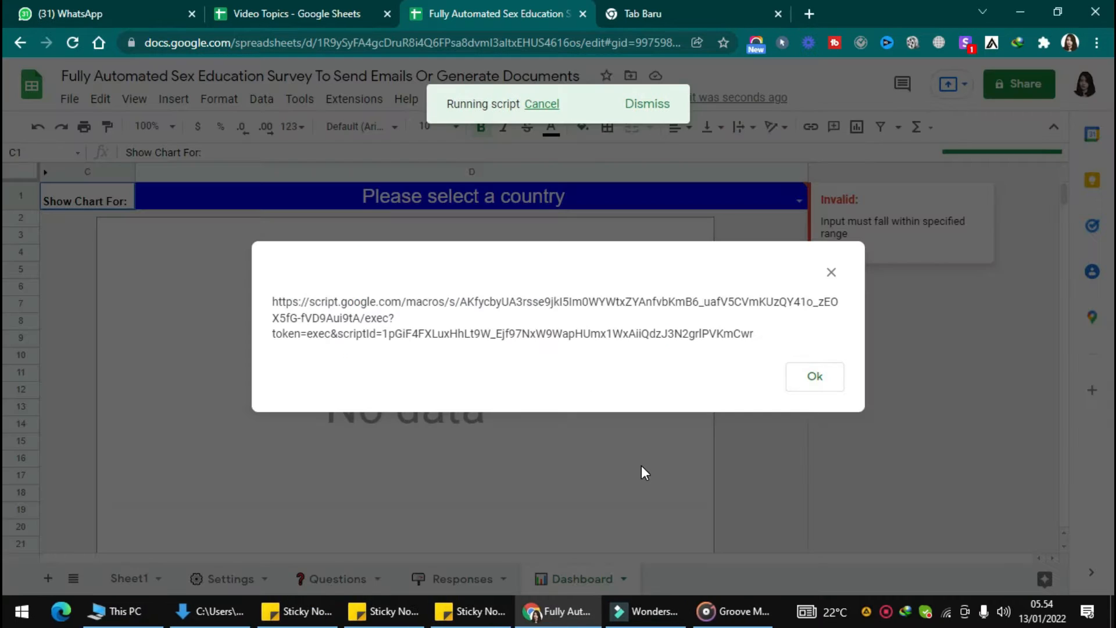
- Copy the generated form link and open it in the other browser tab to look over the survey web form
drag(286, 304, 756, 334)
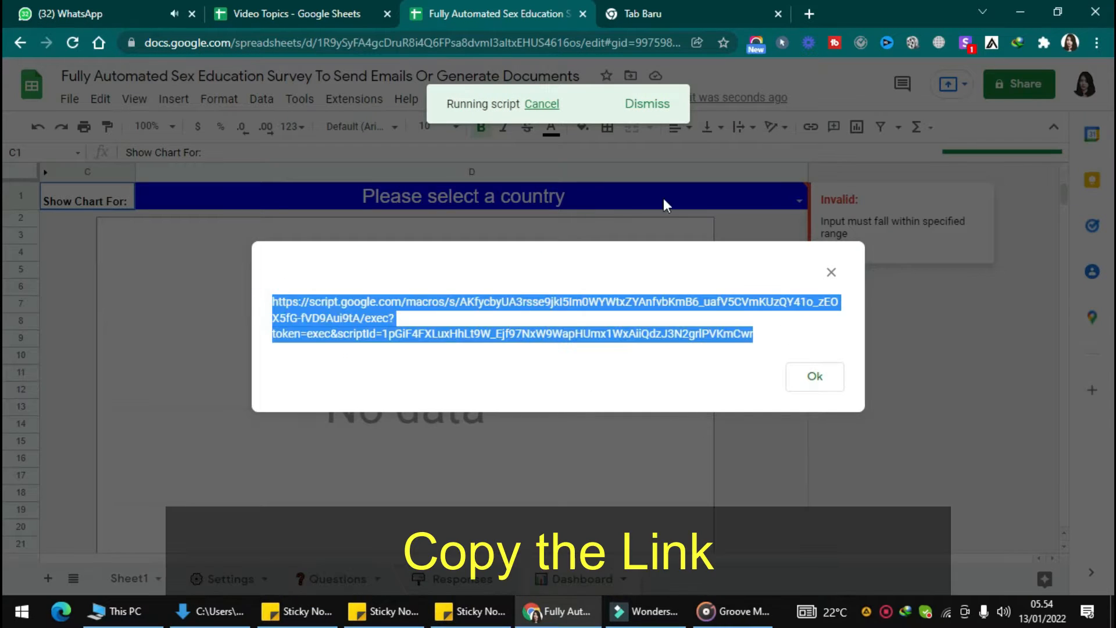
key(ctrl+c)
click(661, 13)
click(533, 35)
key(ctrl+v)
key(Return)
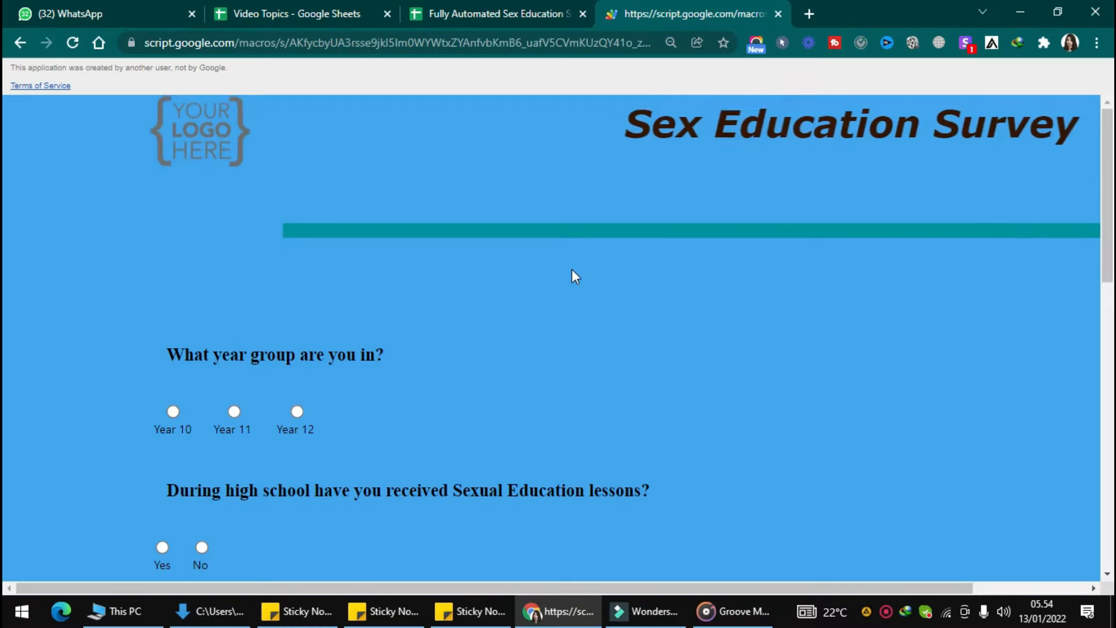
scroll(571, 270, down, 8)
scroll(581, 273, up, 6)
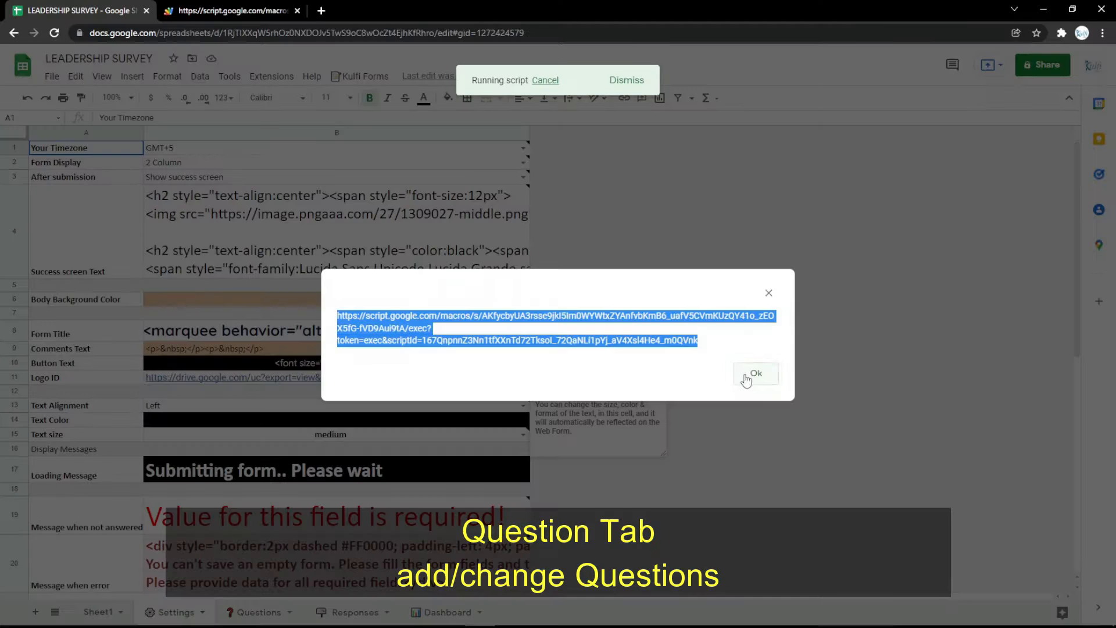
- Insert a row above the Department question on the Leadership Survey's Questions sheet and set its question type to Text
click(754, 374)
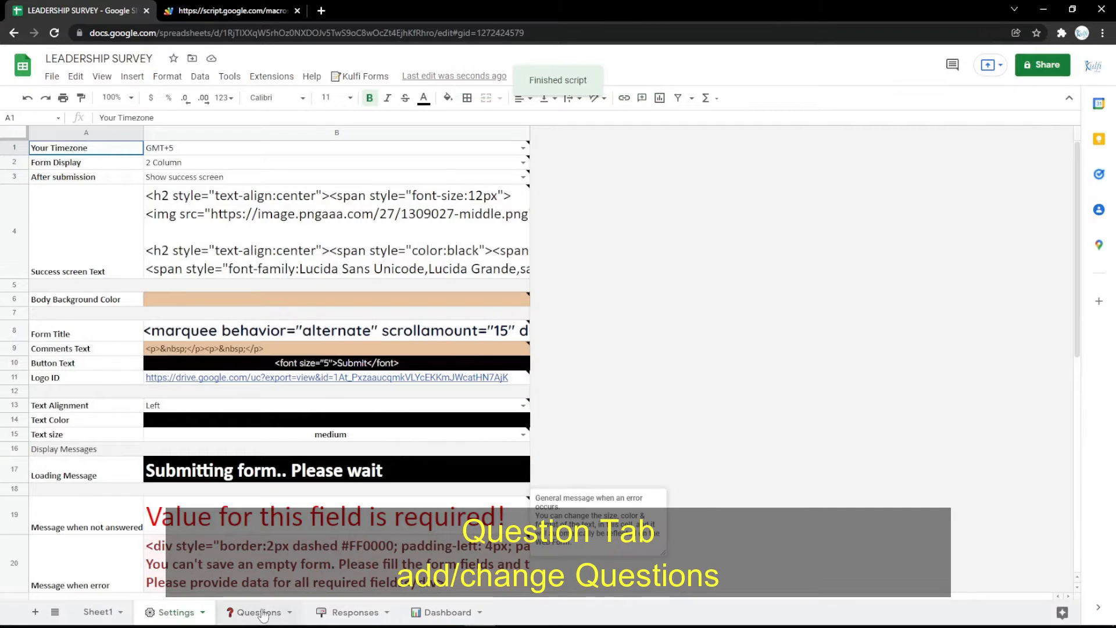
click(258, 612)
right_click(18, 208)
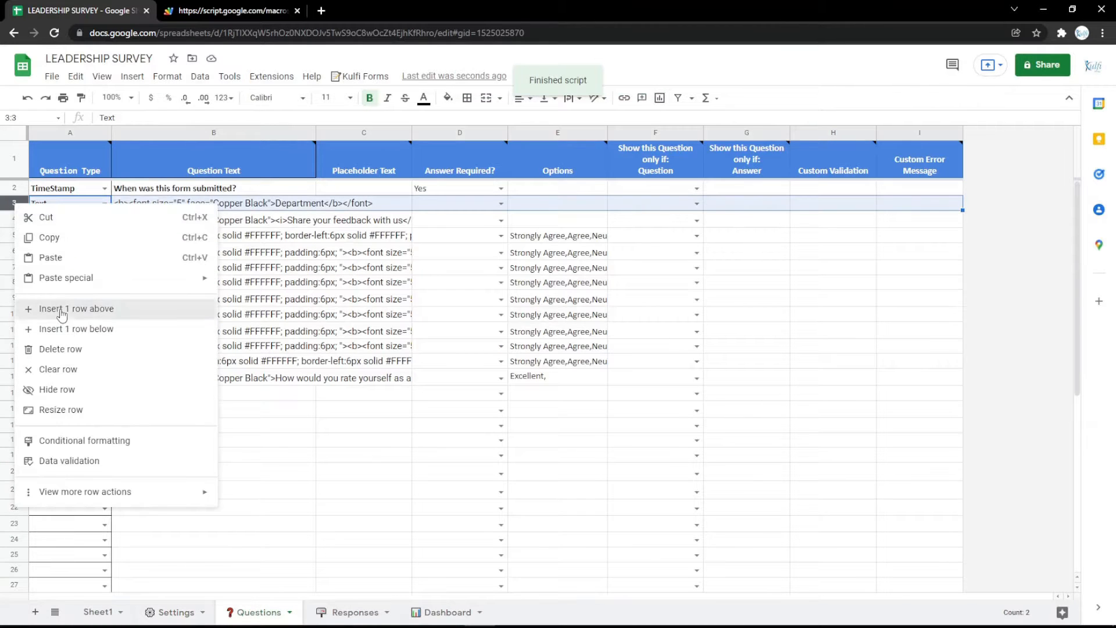
click(70, 306)
click(105, 205)
click(69, 252)
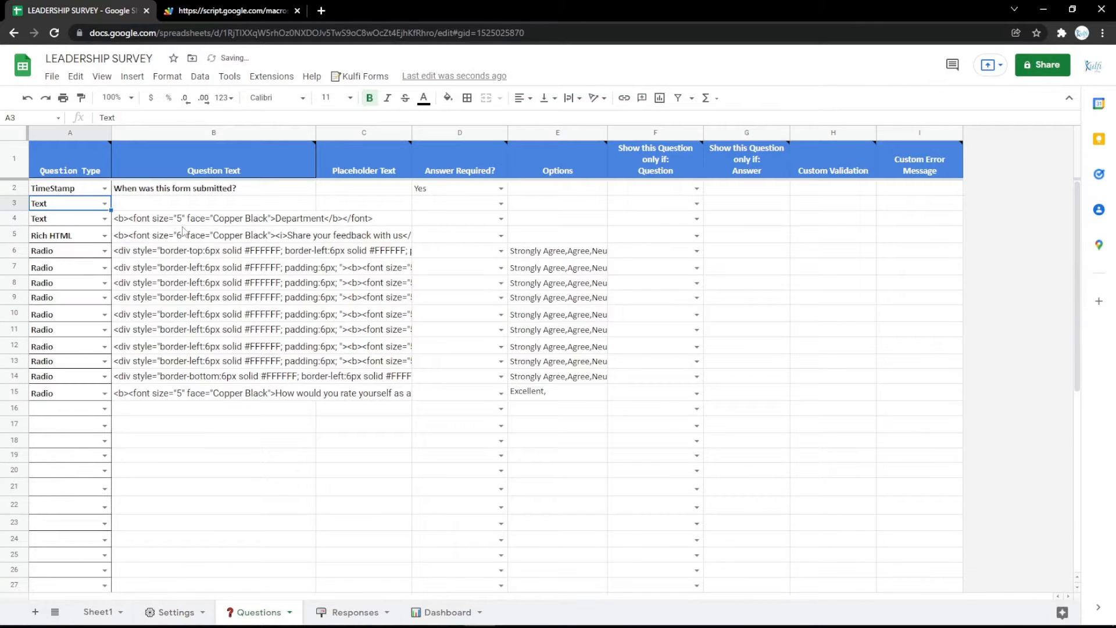
- Copy the Department question's formatted text into the new row, reword its label to "Name", and reload the web form
click(188, 221)
click(191, 204)
key(ctrl+v)
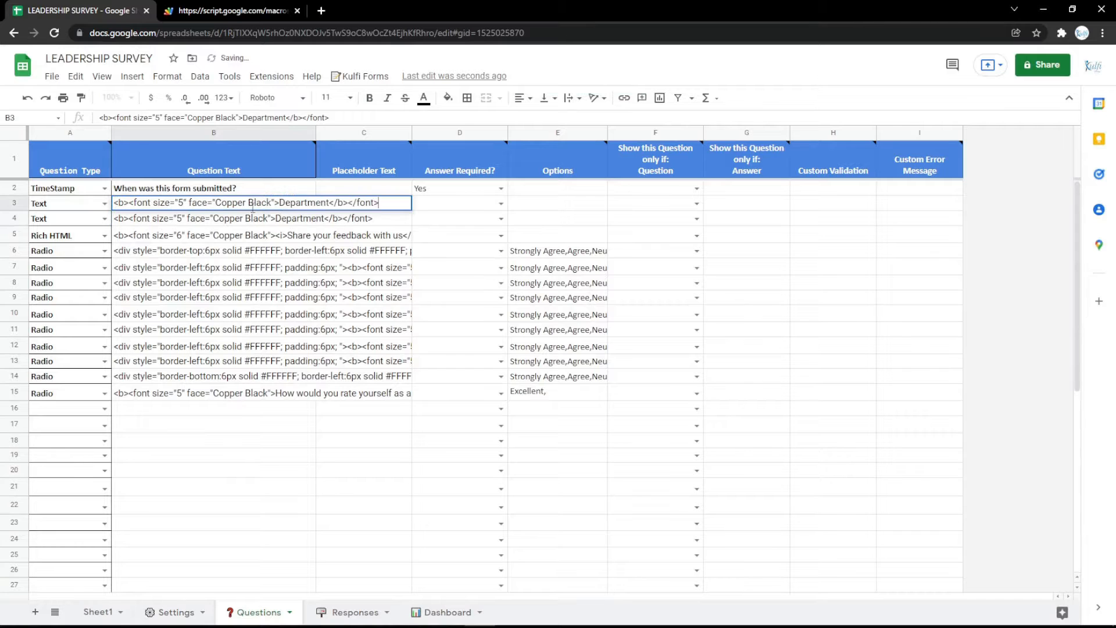
text(Name)
key(Return)
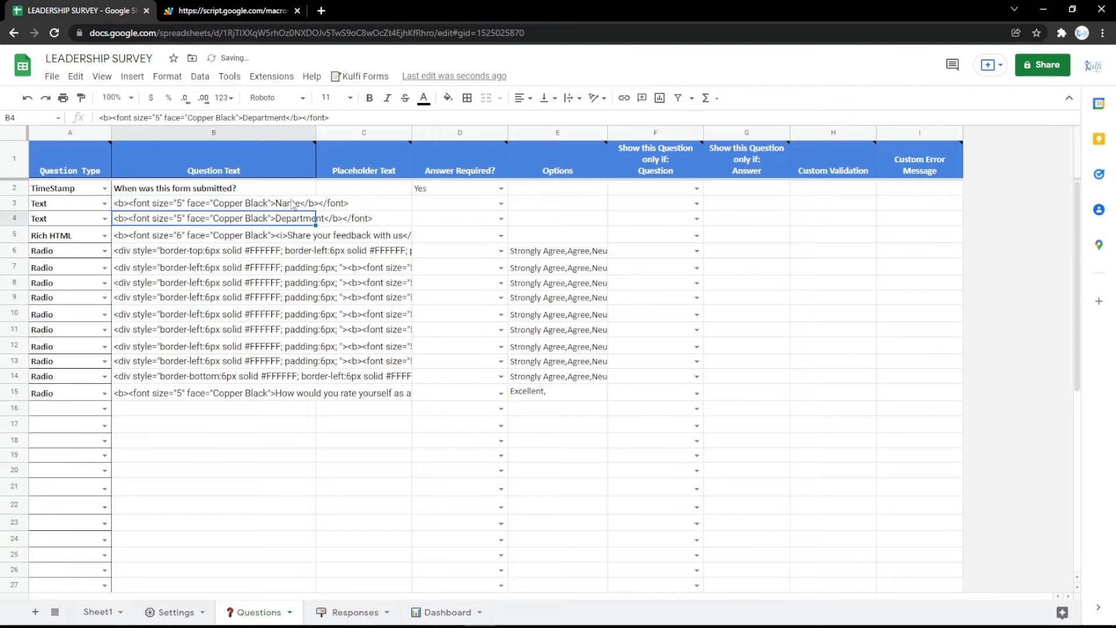
key(ctrl+Tab)
key(F5)
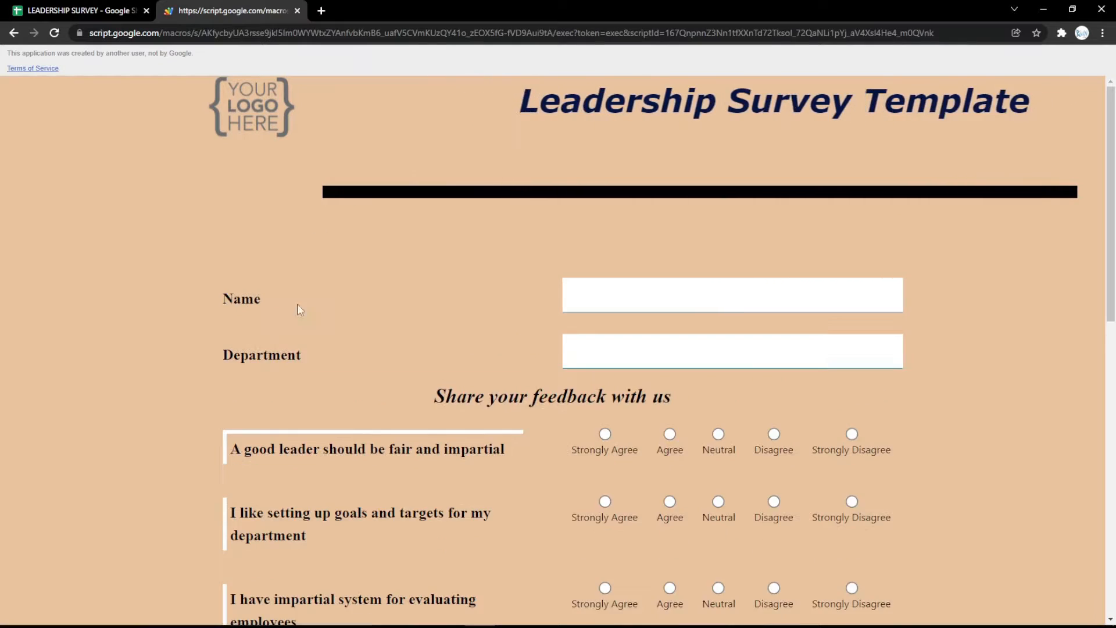
- Change the row 3 question's type to Email and its label to "Email", and reload the web form
click(88, 11)
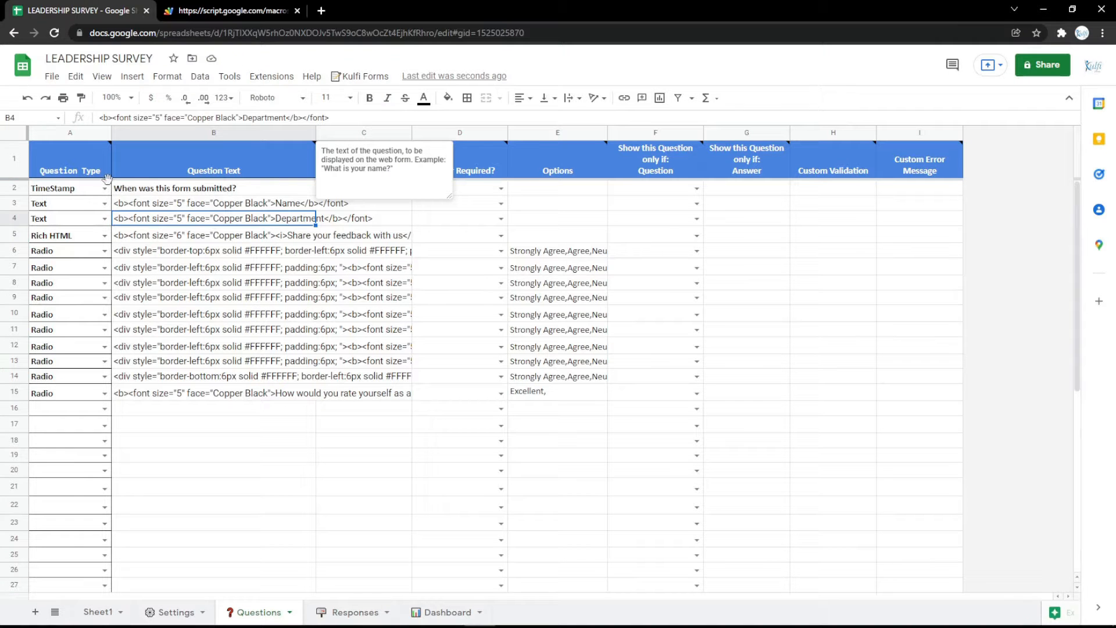
click(105, 205)
click(58, 234)
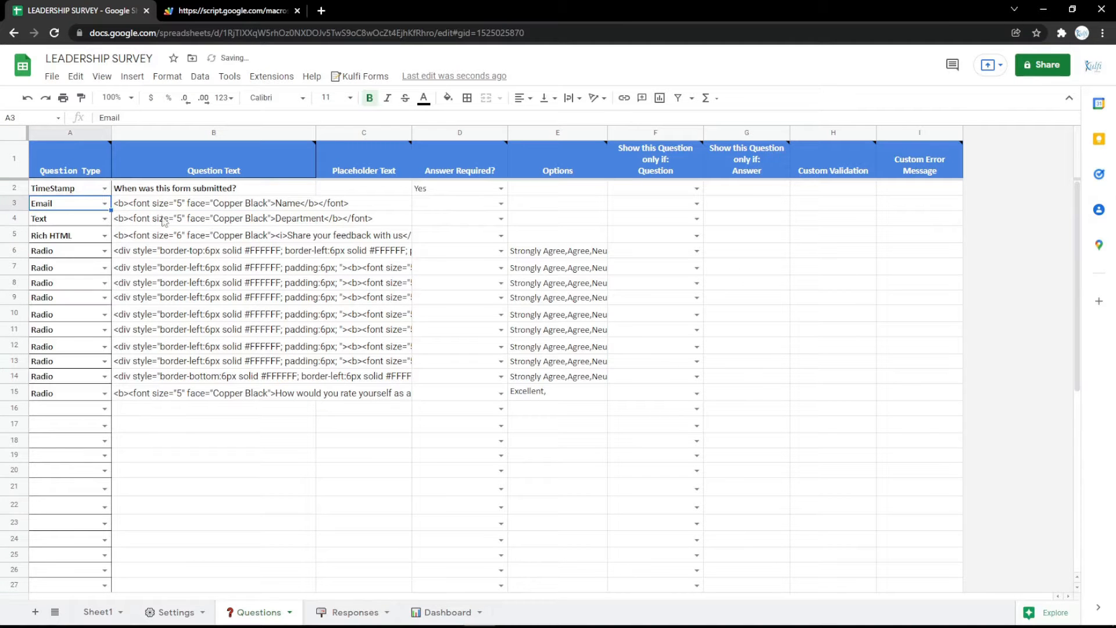
double_click(216, 203)
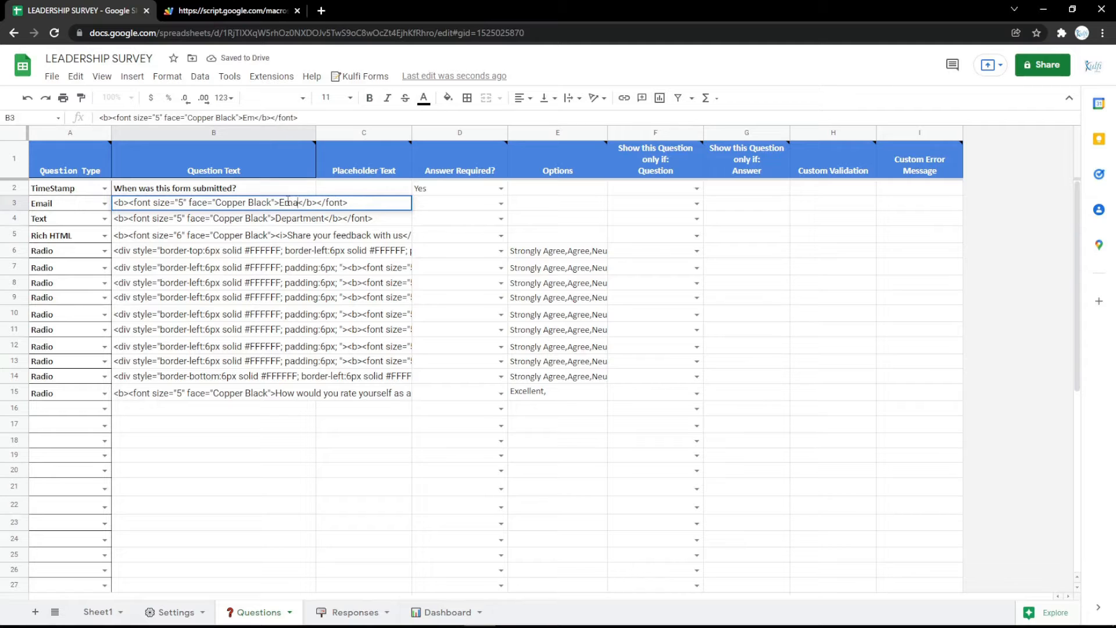
key(Return)
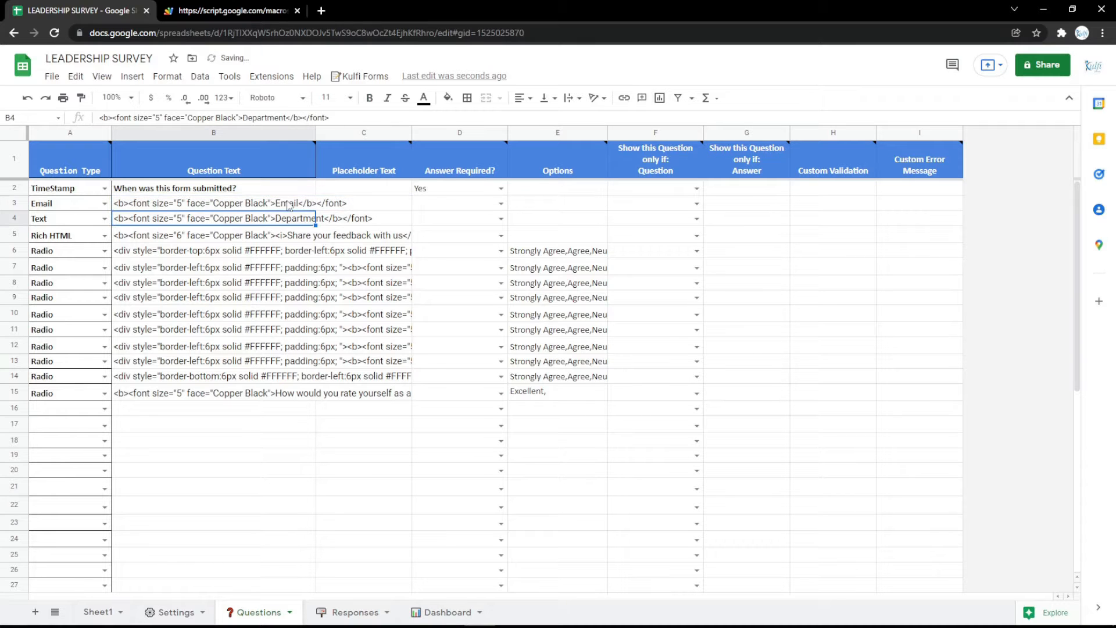
click(261, 8)
key(F5)
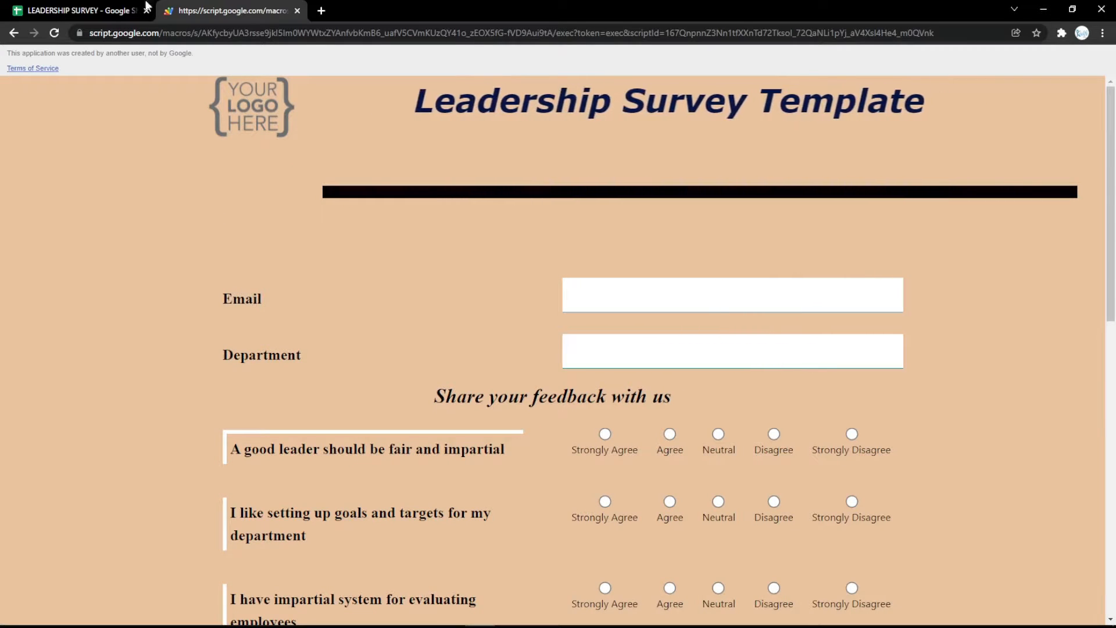
- Change the row 3 question's type to PhoneNumber and its label to "Phone Number", and reload the web form
click(82, 10)
click(105, 204)
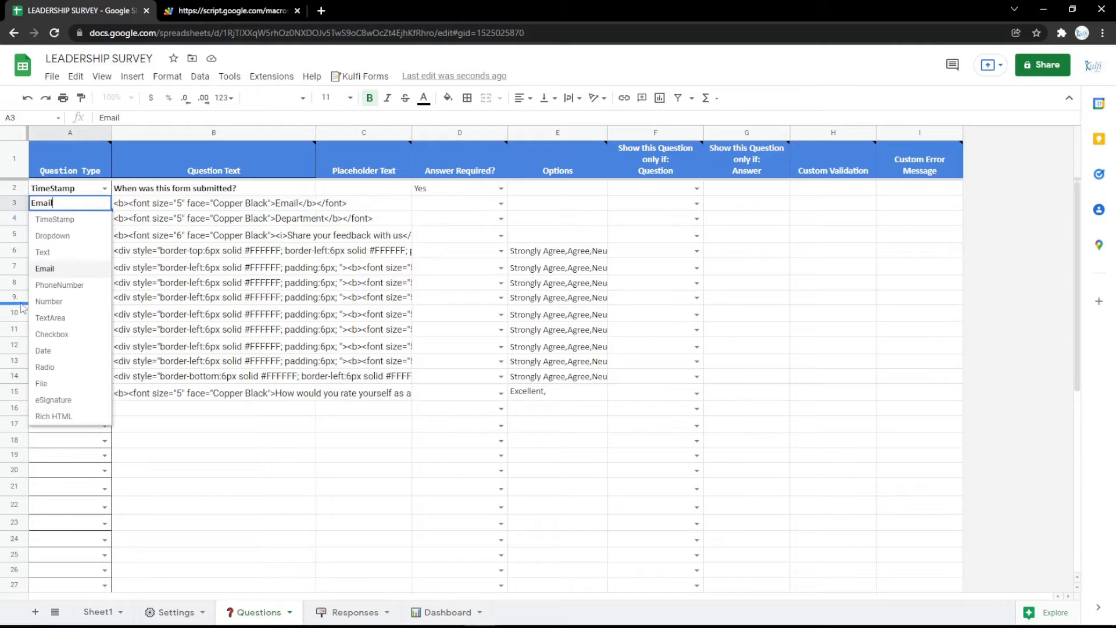
click(52, 282)
double_click(296, 204)
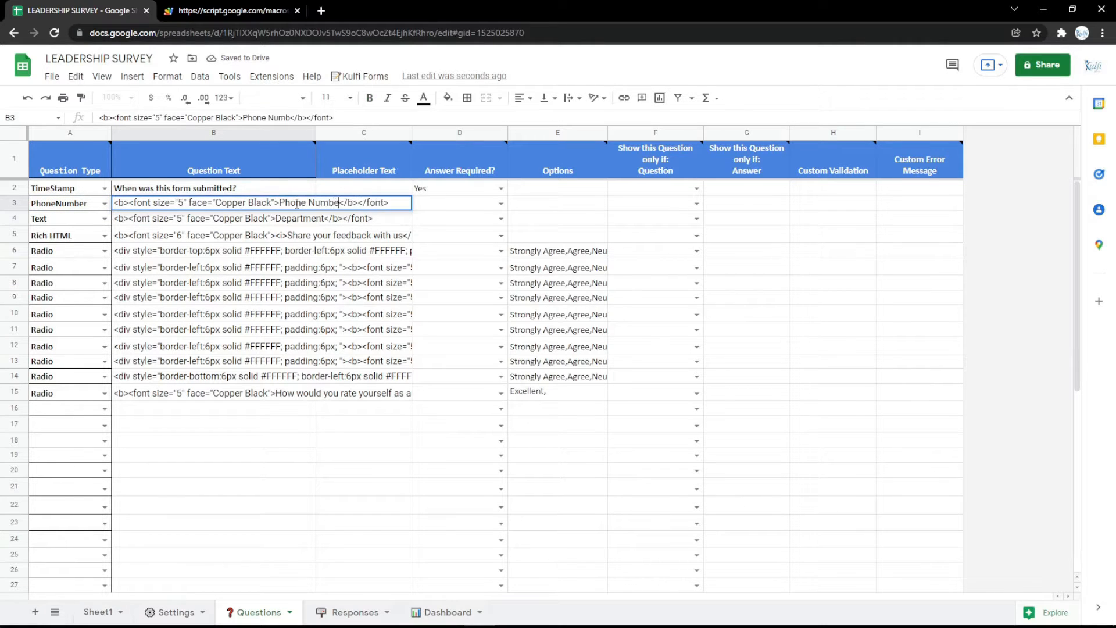
key(Return)
click(232, 11)
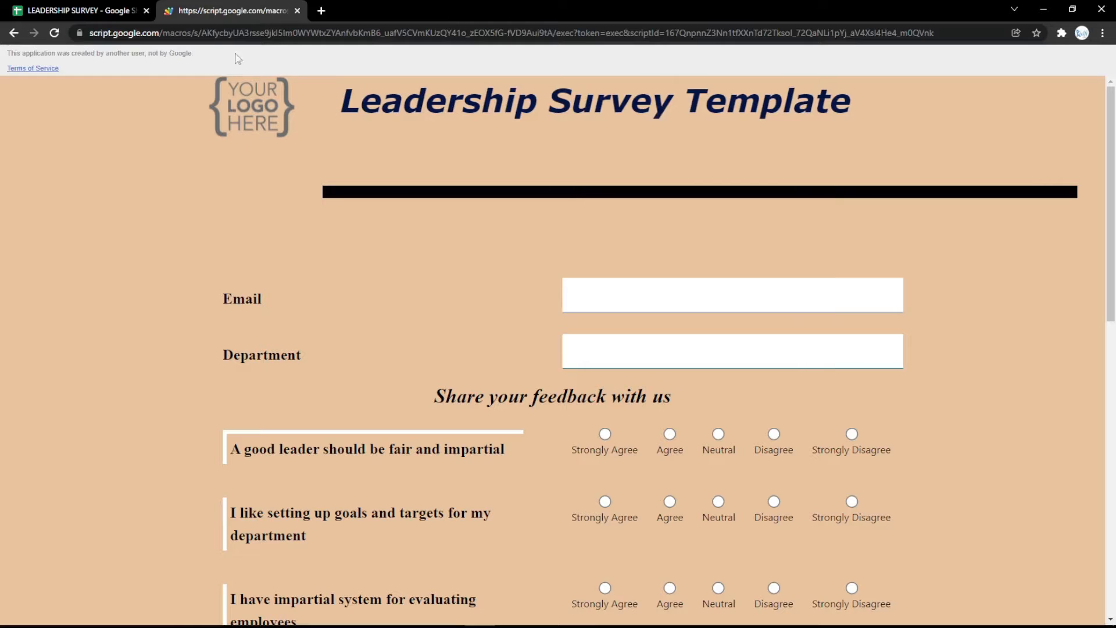
key(F5)
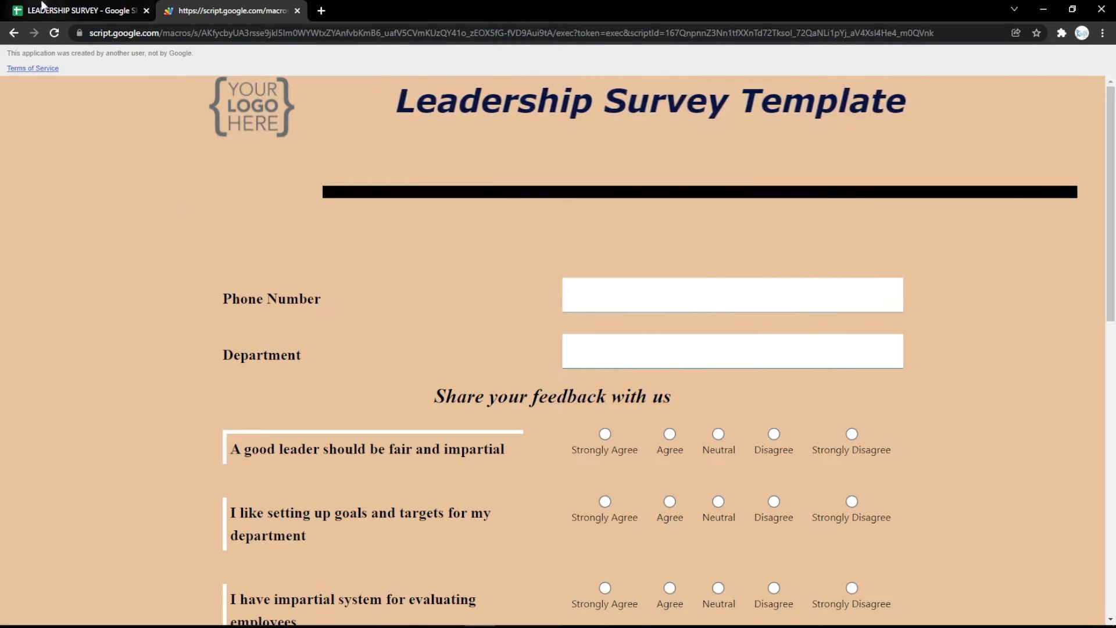
- Return to the Questions sheet and set the row 3 question's type to Number
click(42, 10)
click(105, 204)
click(61, 302)
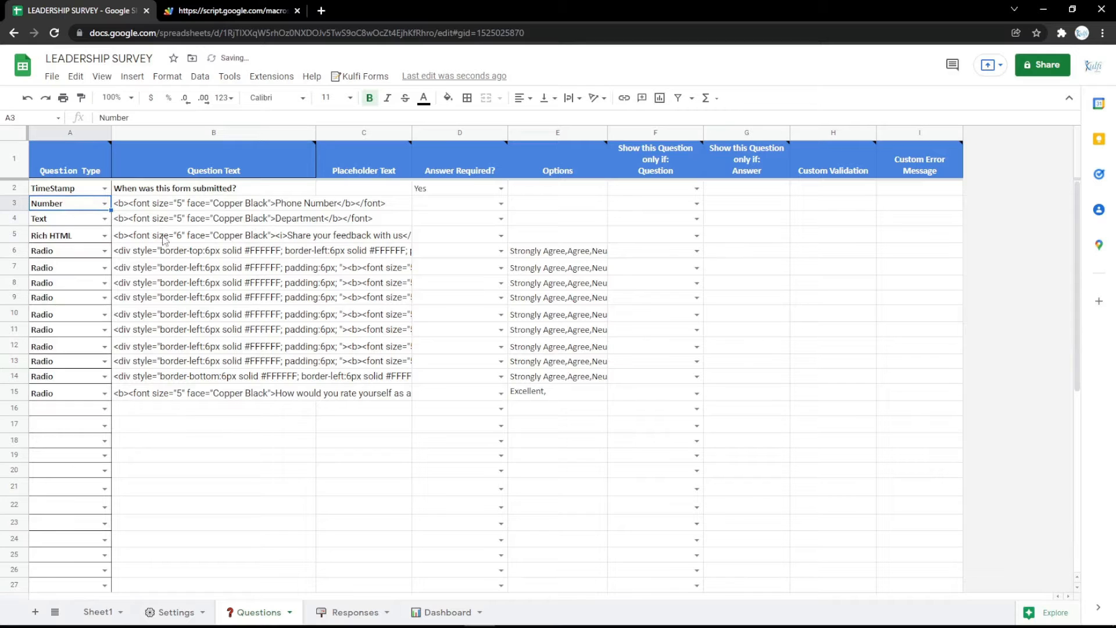
- Change the row 3 question's type to TextArea and its label to "Address", and reload the web form
click(104, 204)
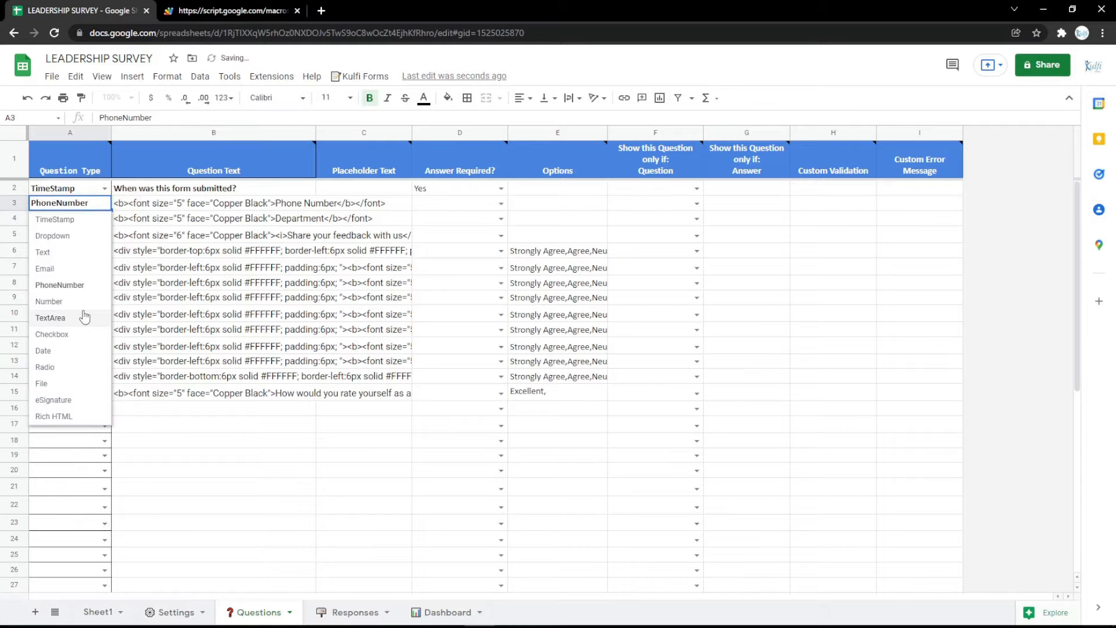
click(50, 317)
click(283, 201)
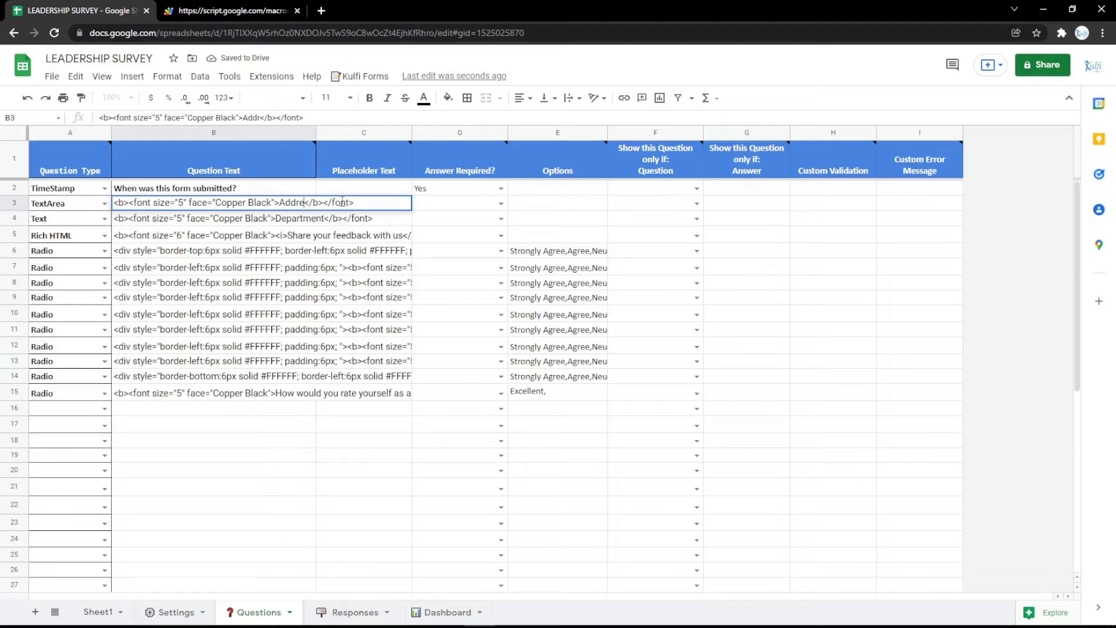
key(Return)
click(232, 10)
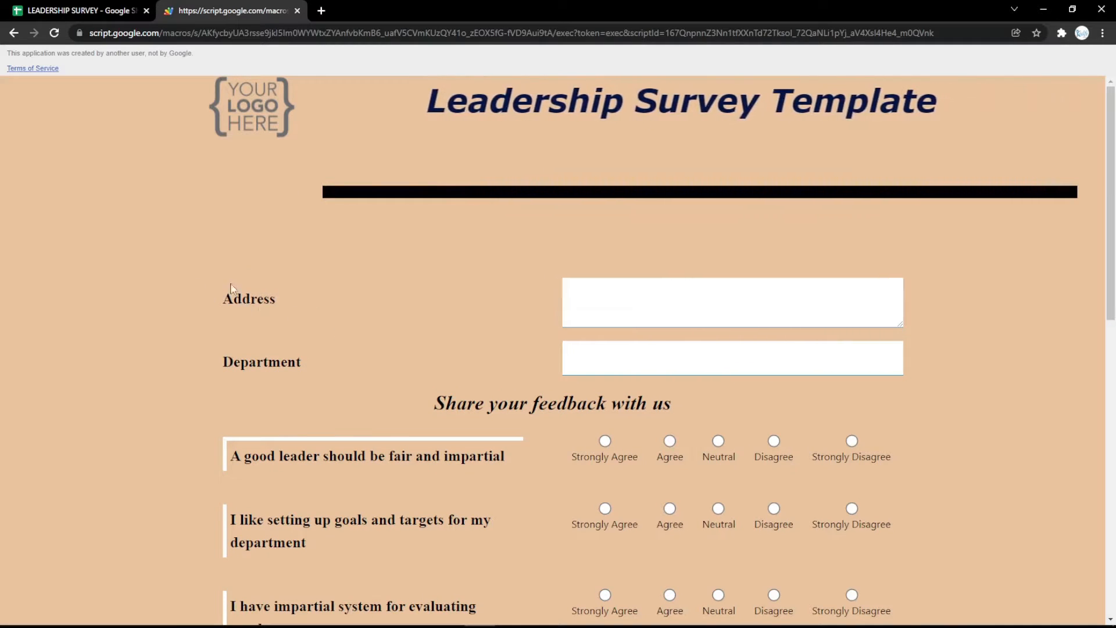
- Return to the Questions sheet and set the row 3 question's type to Checkbox
click(65, 9)
click(106, 204)
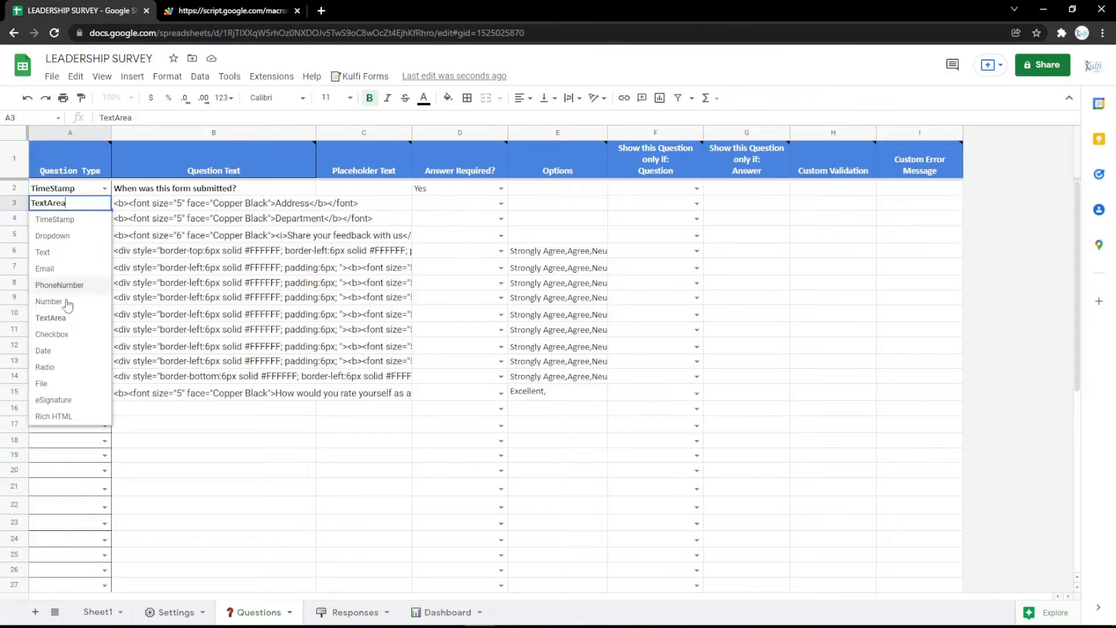
click(68, 334)
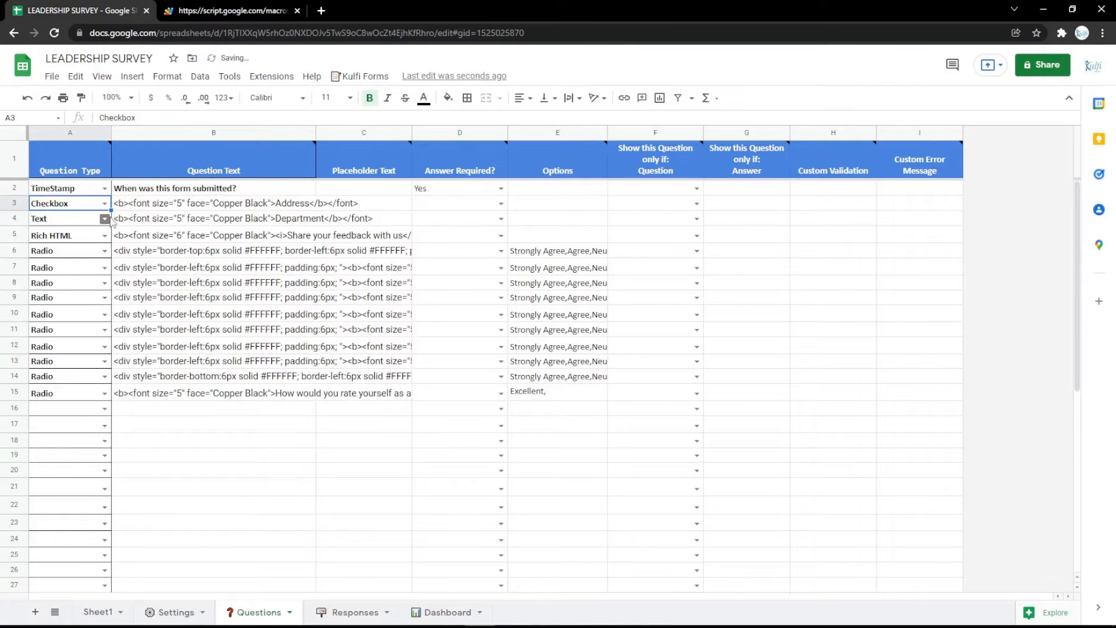
- Change the row 3 question's type to Date and its label to "Date", and open the date picker on the reloaded web form
click(106, 203)
click(68, 348)
double_click(290, 204)
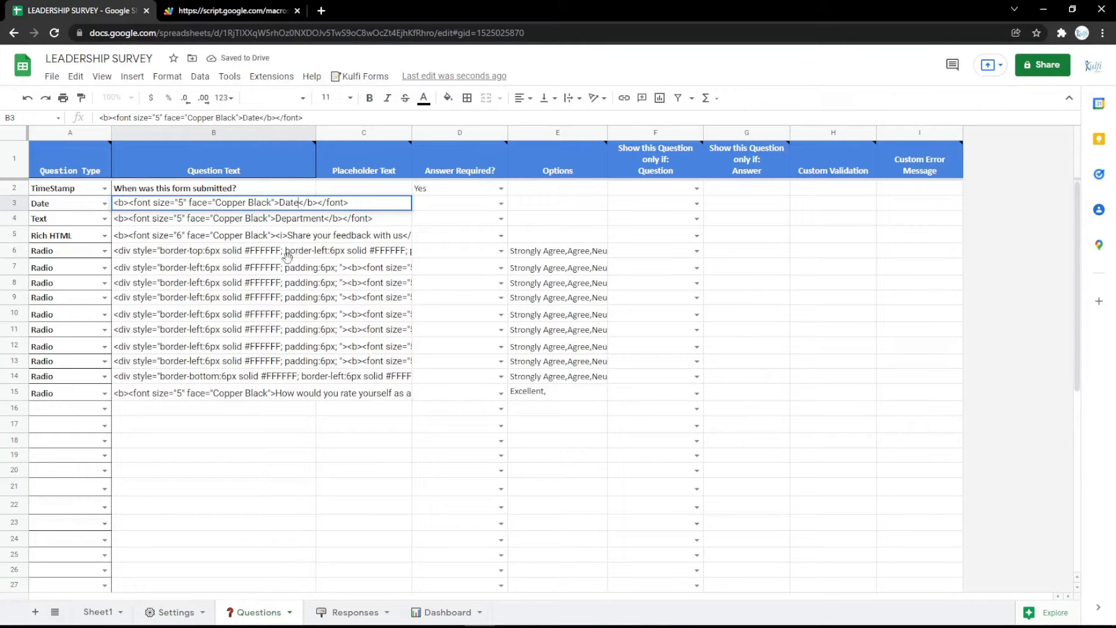
key(ctrl+Tab)
key(F5)
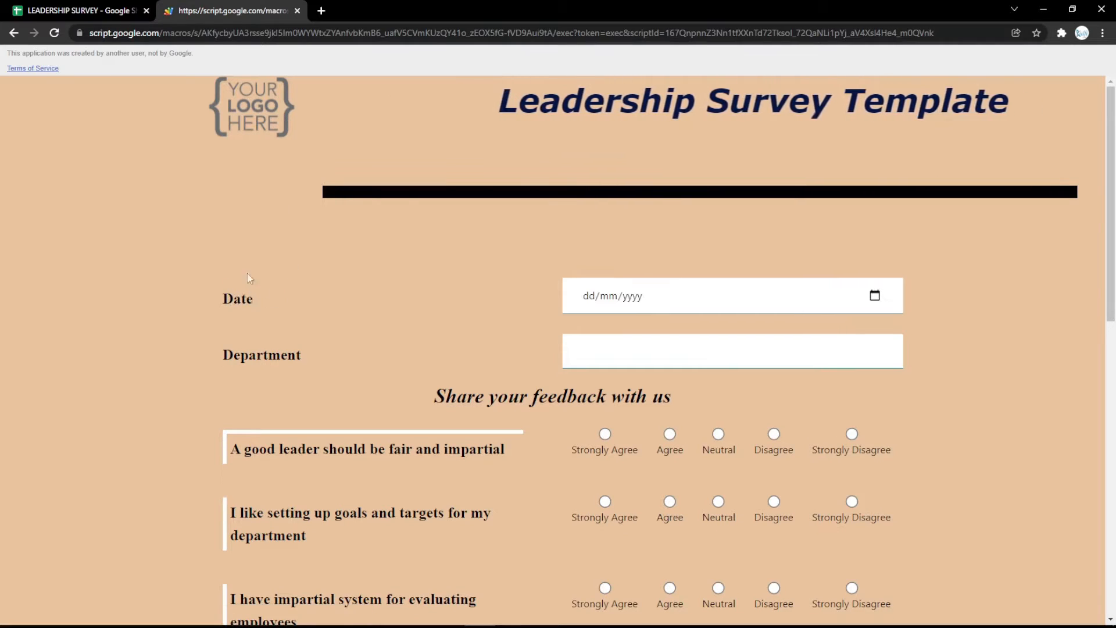
click(874, 295)
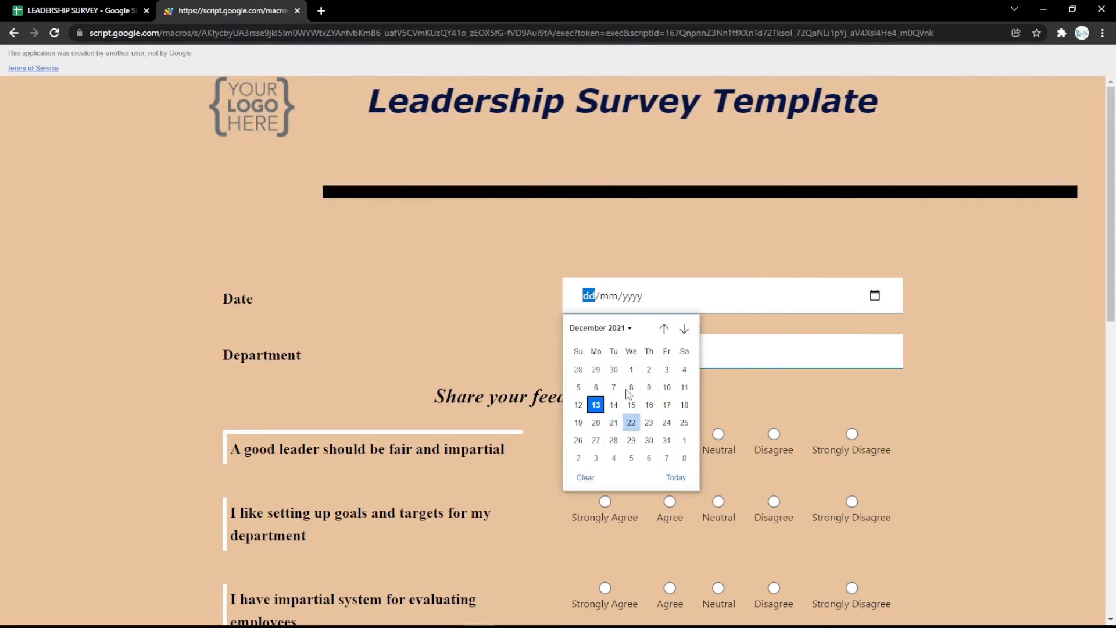
click(531, 317)
- Change the row 3 question's type to Radio and its label to "Gender" on the Questions sheet
click(7, 6)
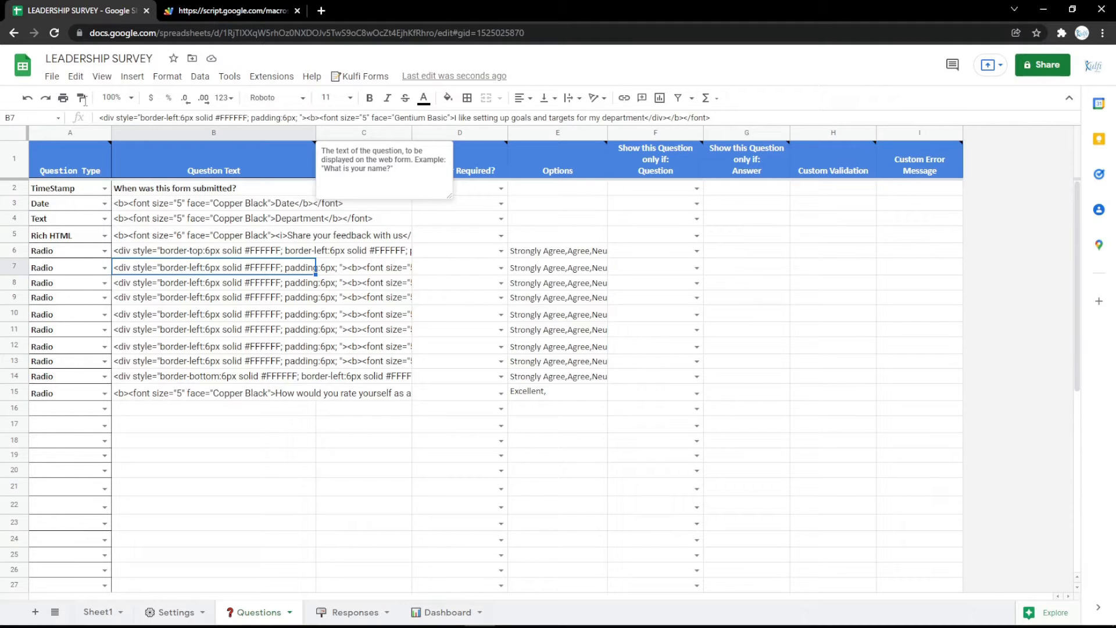
click(105, 205)
click(45, 369)
click(314, 199)
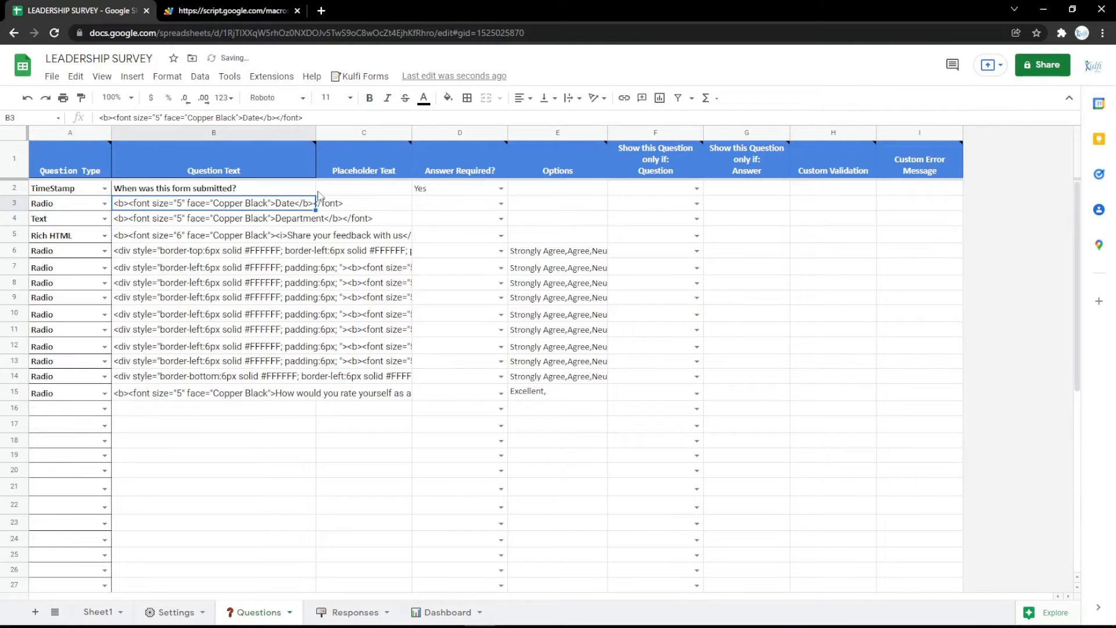
double_click(282, 207)
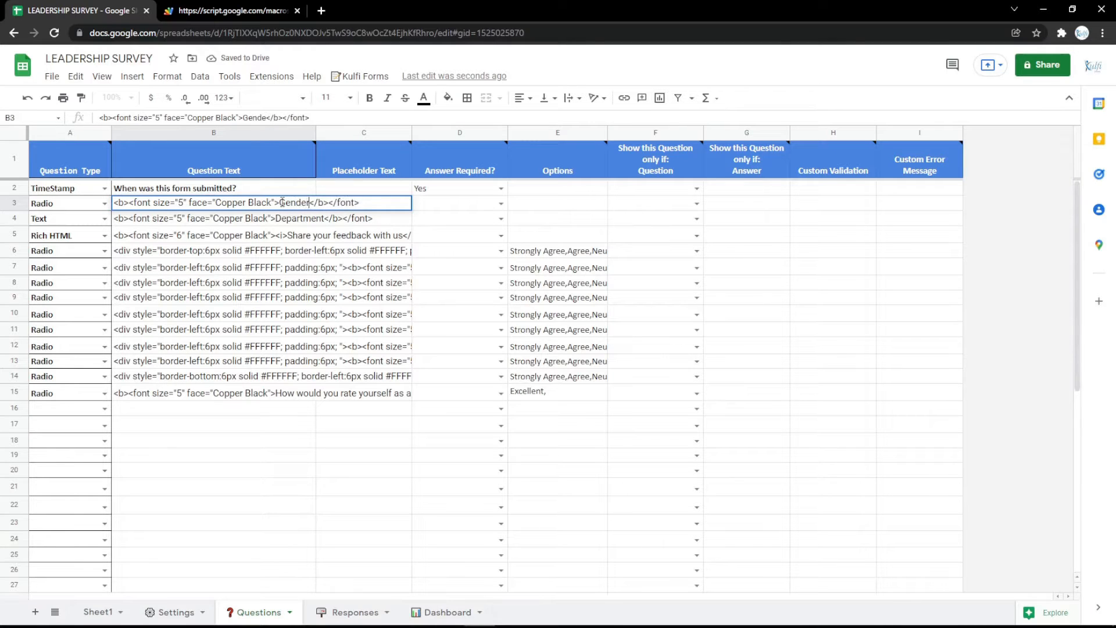
key(Return)
- Enter "Male, Female" as the Gender question's options and reload the web form
click(517, 205)
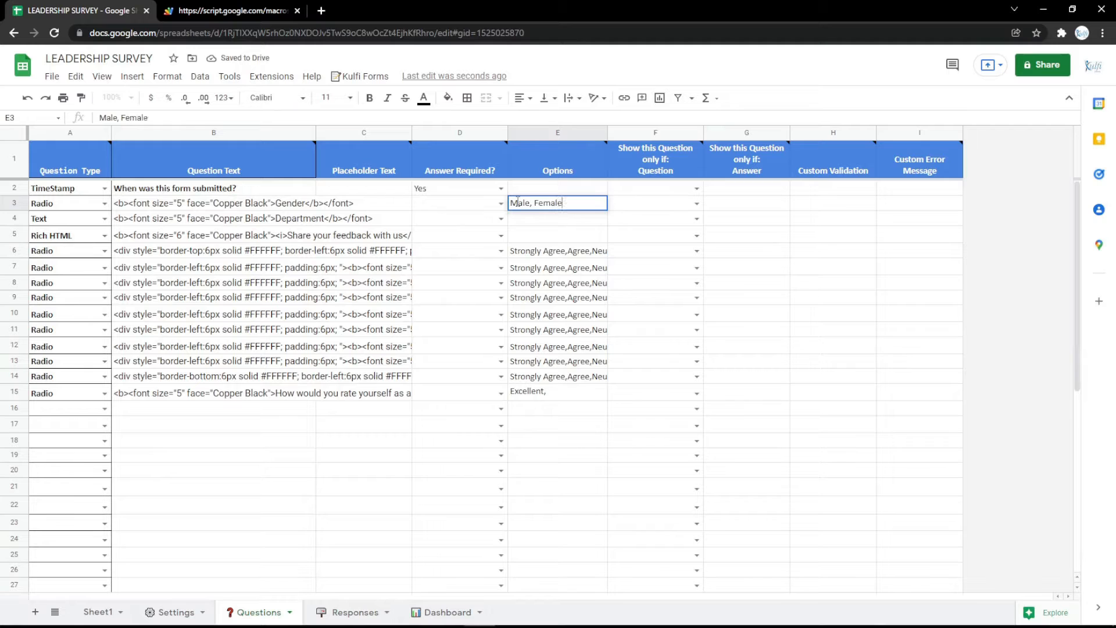
key(Return)
click(179, 10)
key(F5)
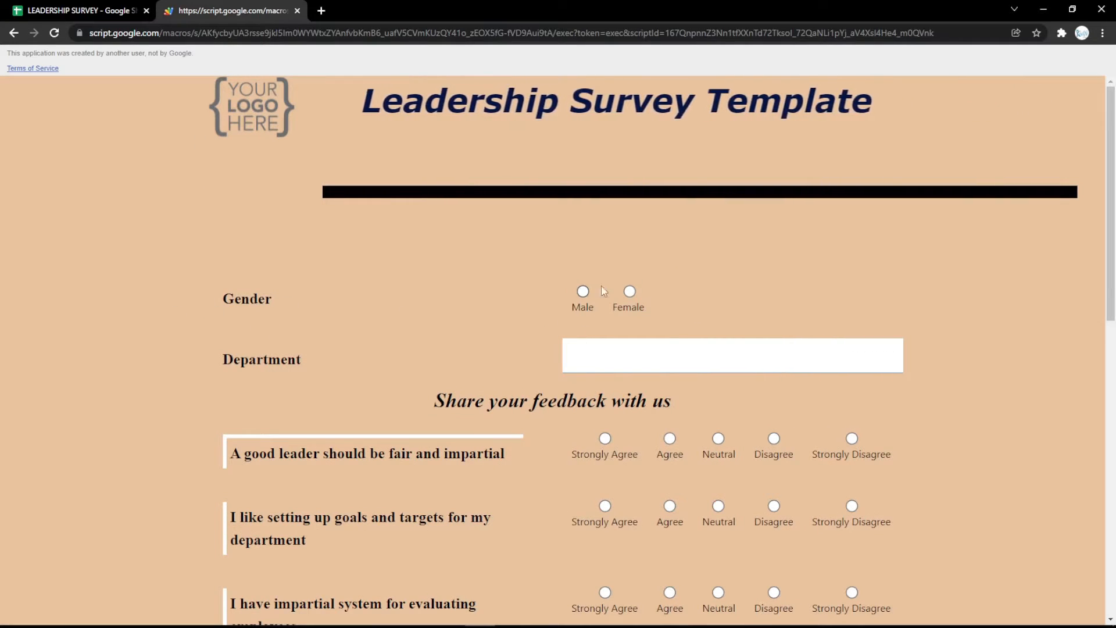
- Change the row 3 question's type to File and its label to "File" on the Questions sheet
click(68, 7)
click(105, 203)
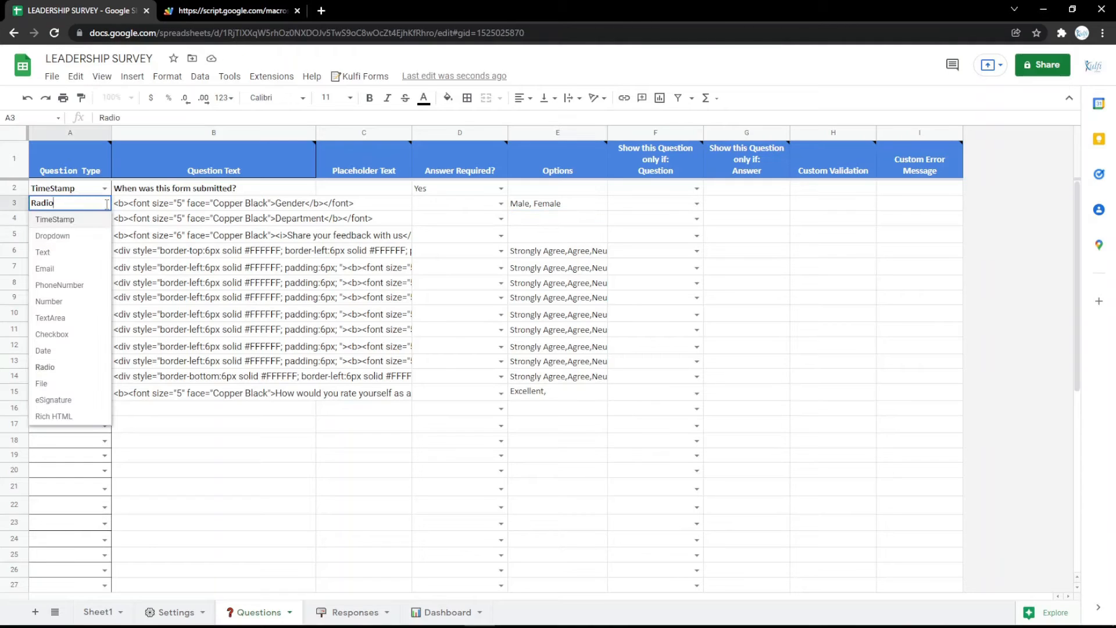
click(49, 388)
double_click(296, 202)
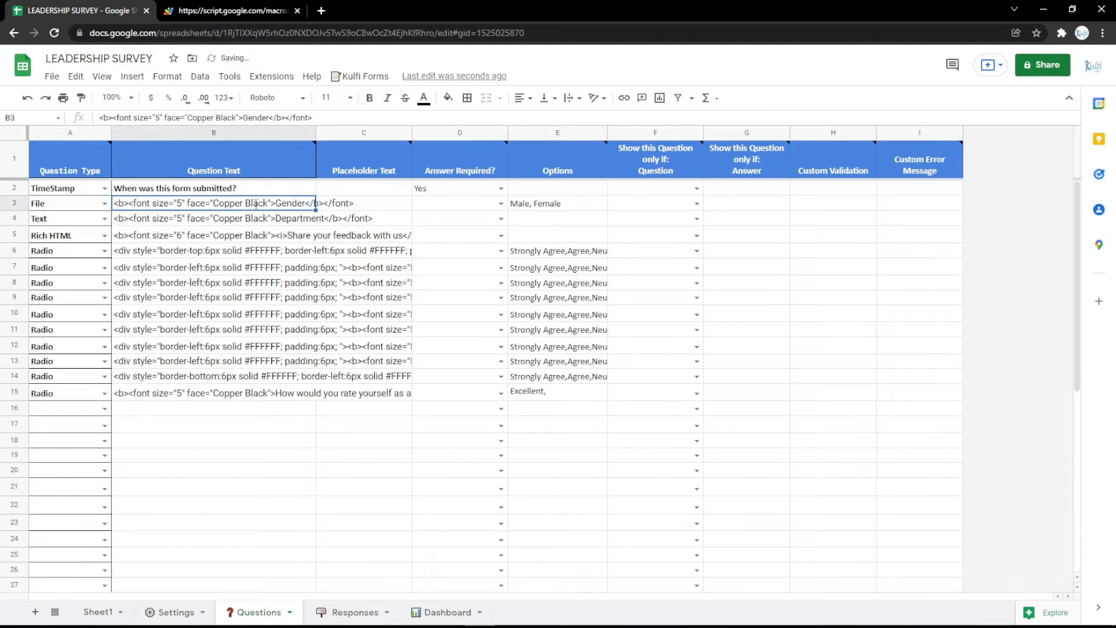
text(File)
key(Return)
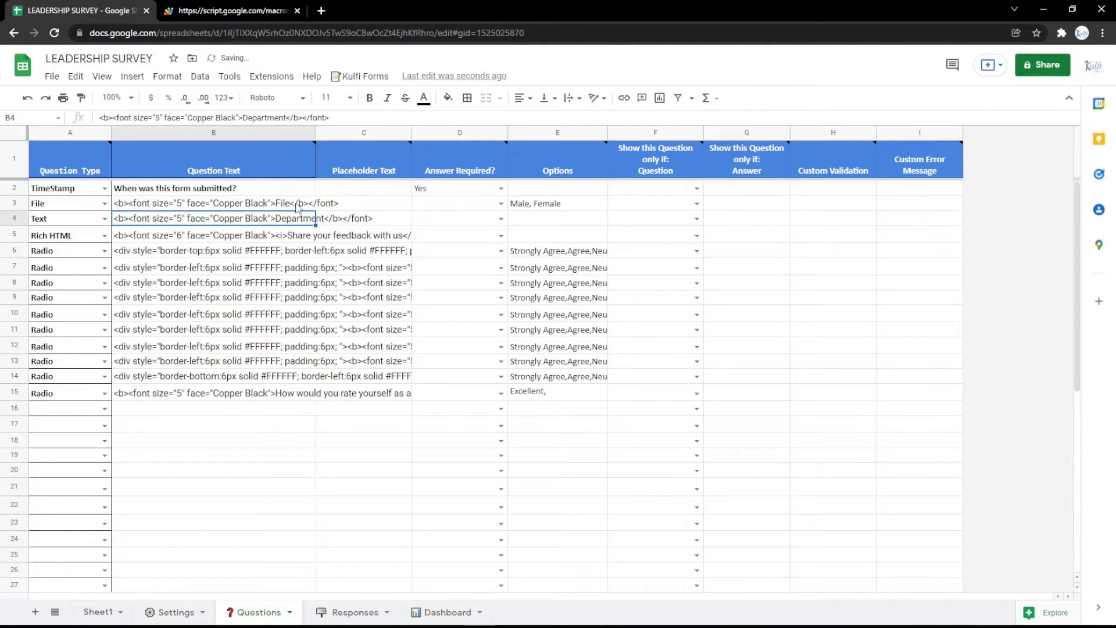
- Clear the row 3 question's options and reload the web form
click(536, 205)
click(230, 10)
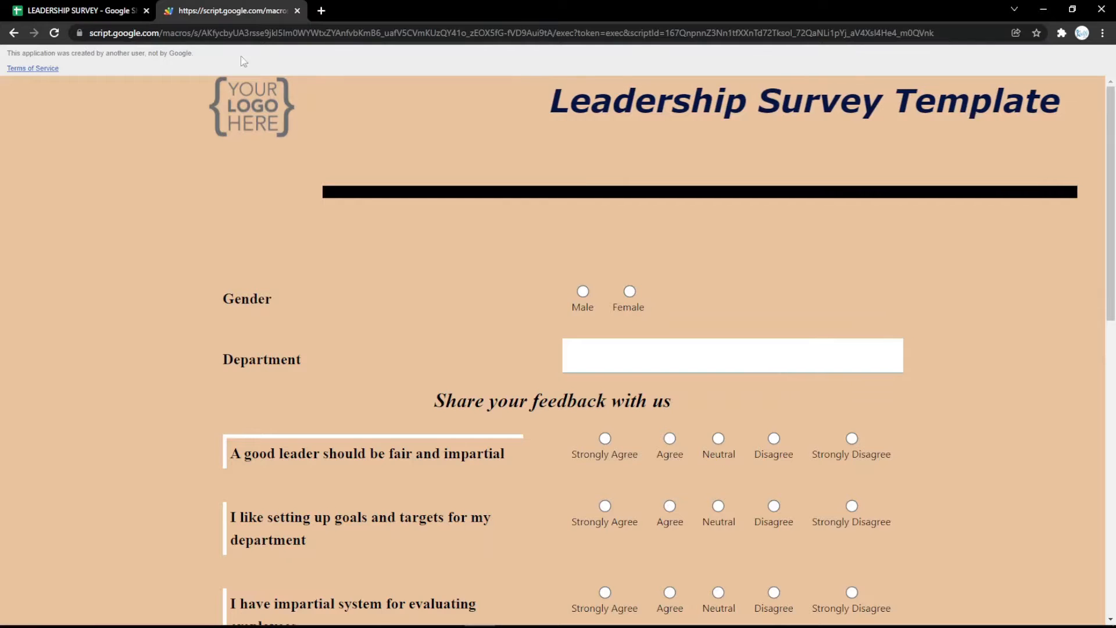
key(F5)
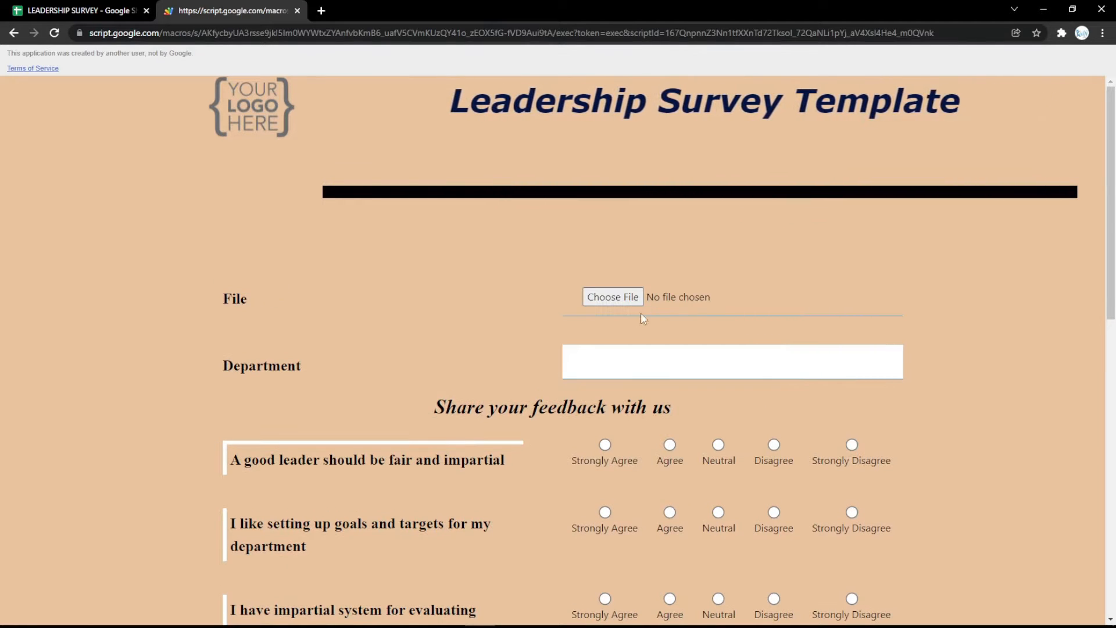
- Upload a sample file to the File question on the web form
click(588, 301)
click(150, 128)
double_click(149, 127)
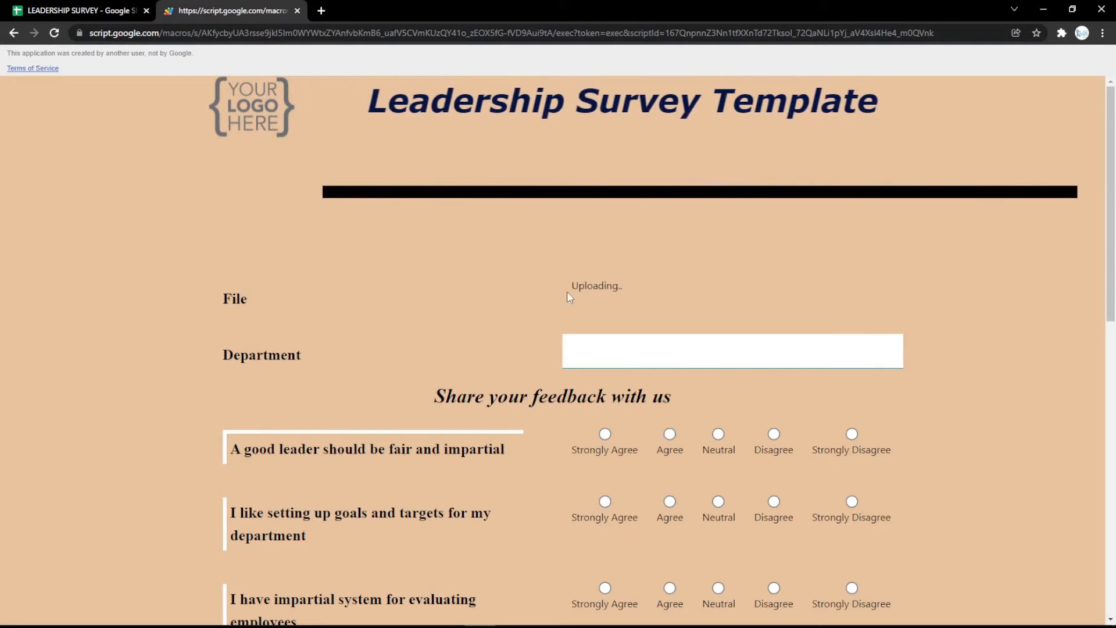
- Change the row 3 question's type to eSignature and its label to "Signature", and reload the web form
click(82, 11)
click(103, 204)
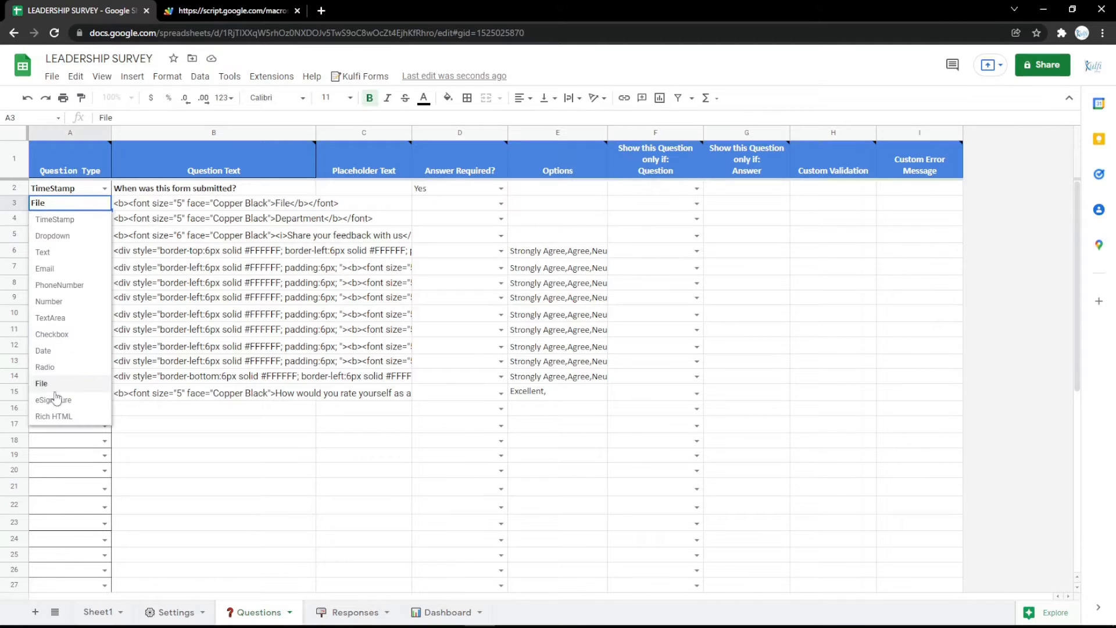
click(53, 400)
double_click(288, 200)
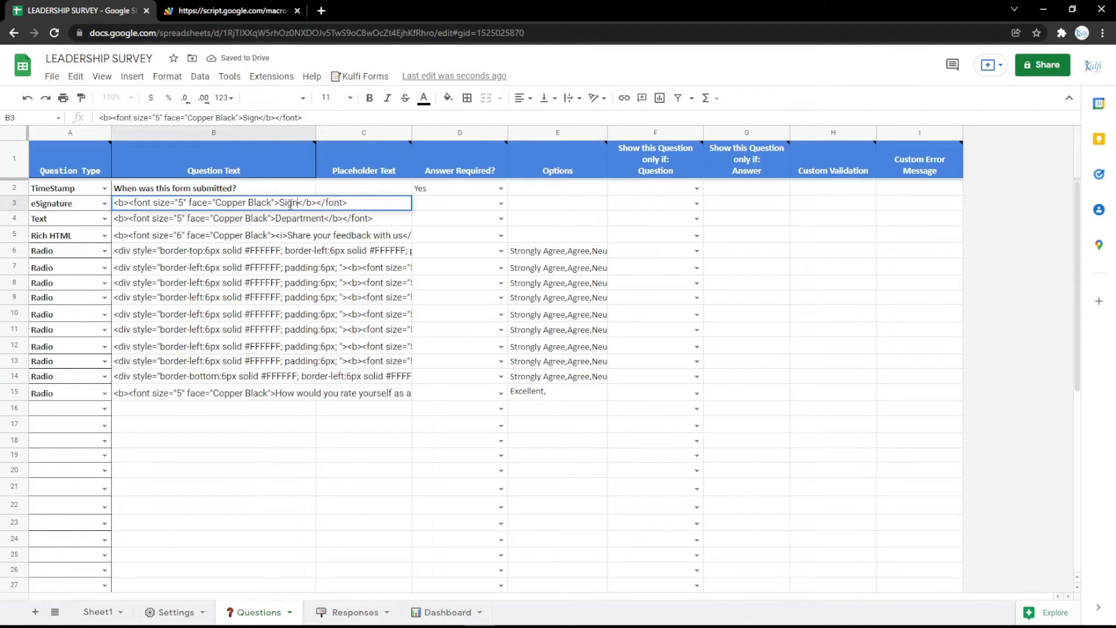
text(re)
key(Return)
click(277, 7)
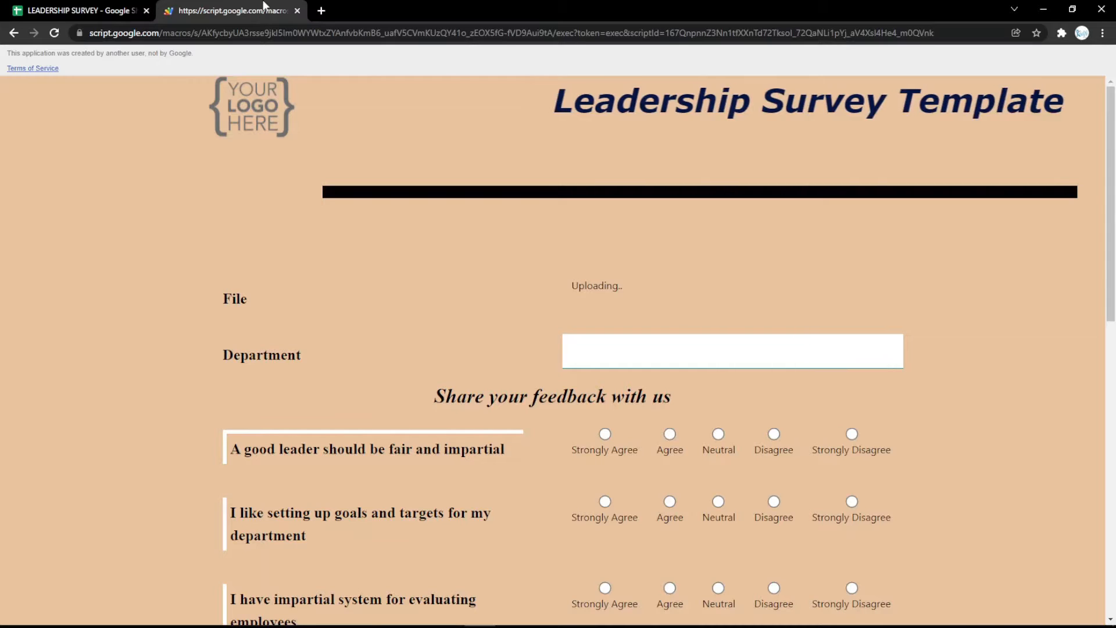
key(ctrl+r)
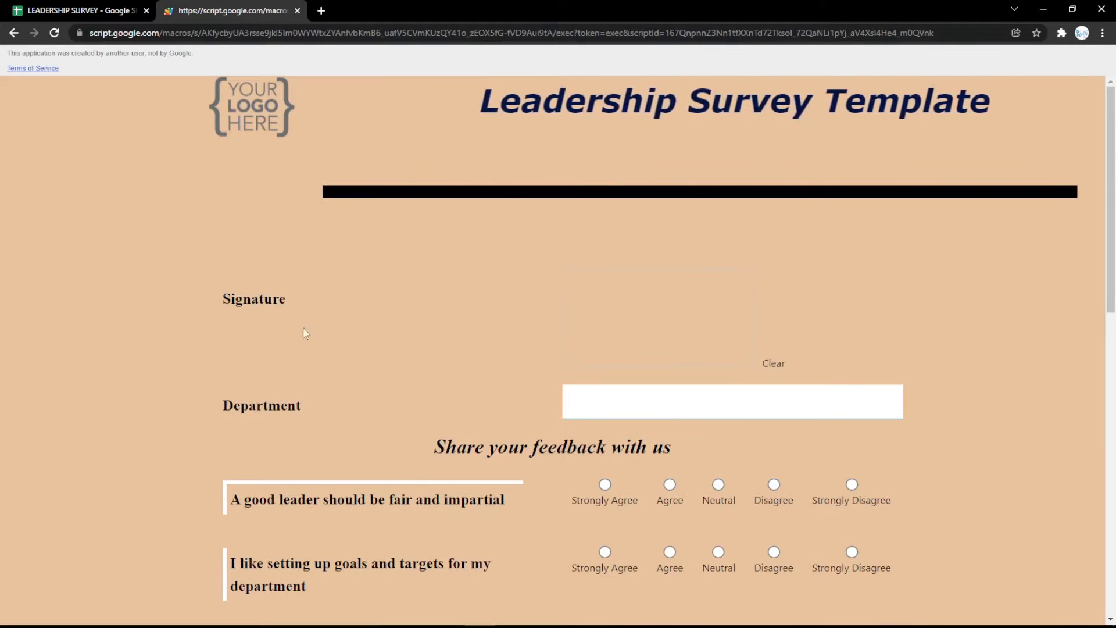
- Draw a test signature in the web form's Signature field and clear it
mouse_move(633, 296)
mouse_down()
mouse_move(630, 330)
mouse_move(706, 326)
mouse_move(655, 332)
mouse_move(750, 348)
mouse_move(683, 296)
mouse_move(694, 327)
mouse_up()
click(781, 369)
click(768, 367)
- Set the row 3 question's type to Rich HTML on the Questions sheet and select its question text cell
click(119, 8)
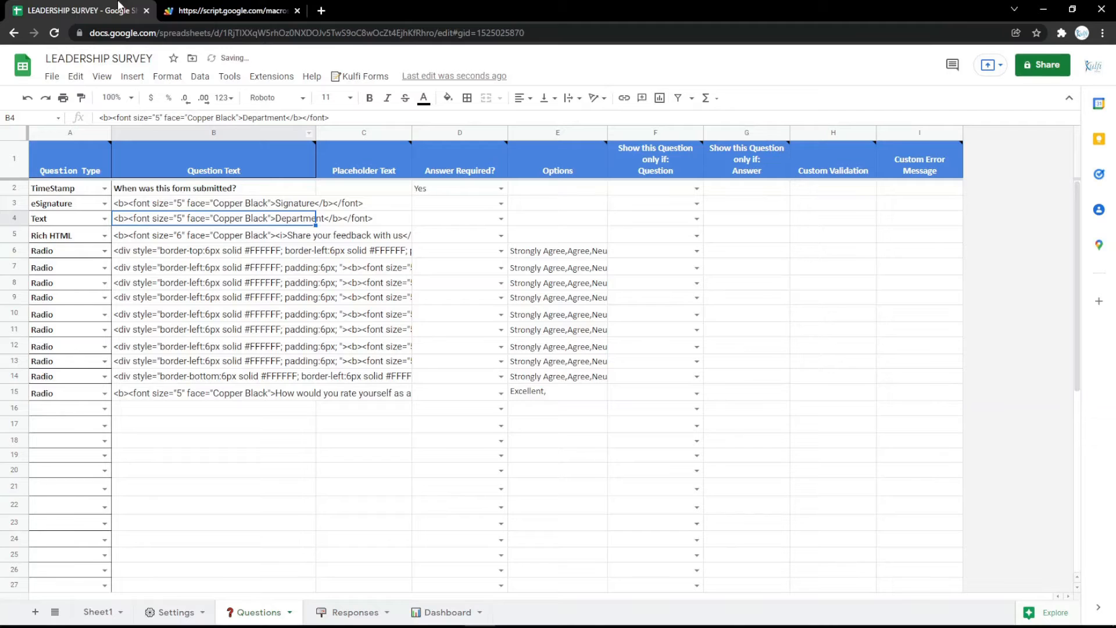
click(104, 203)
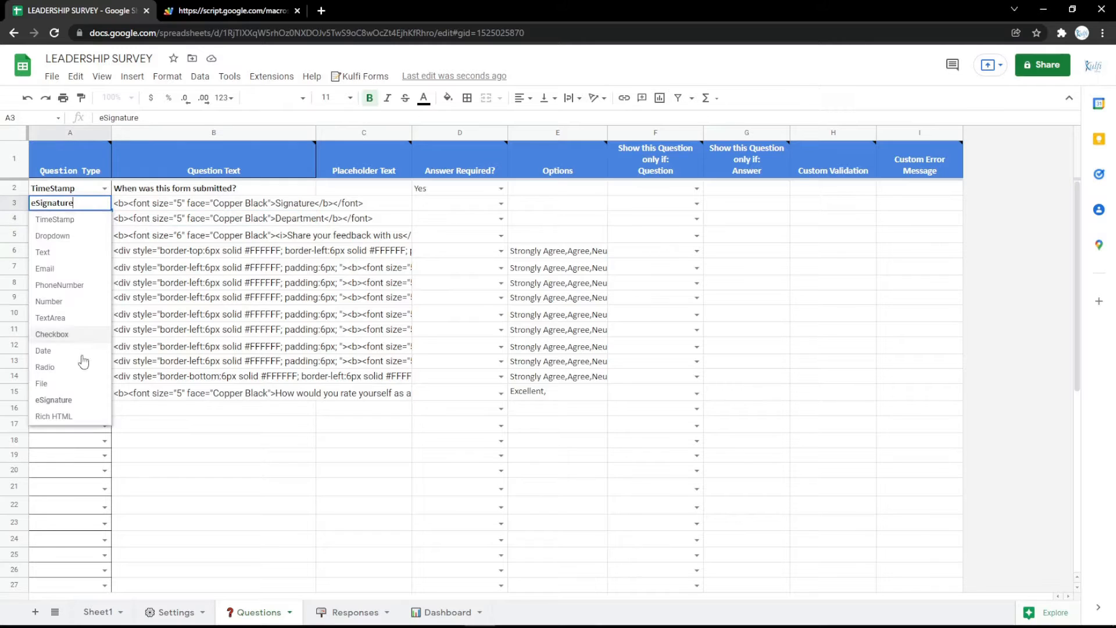
click(79, 415)
double_click(286, 202)
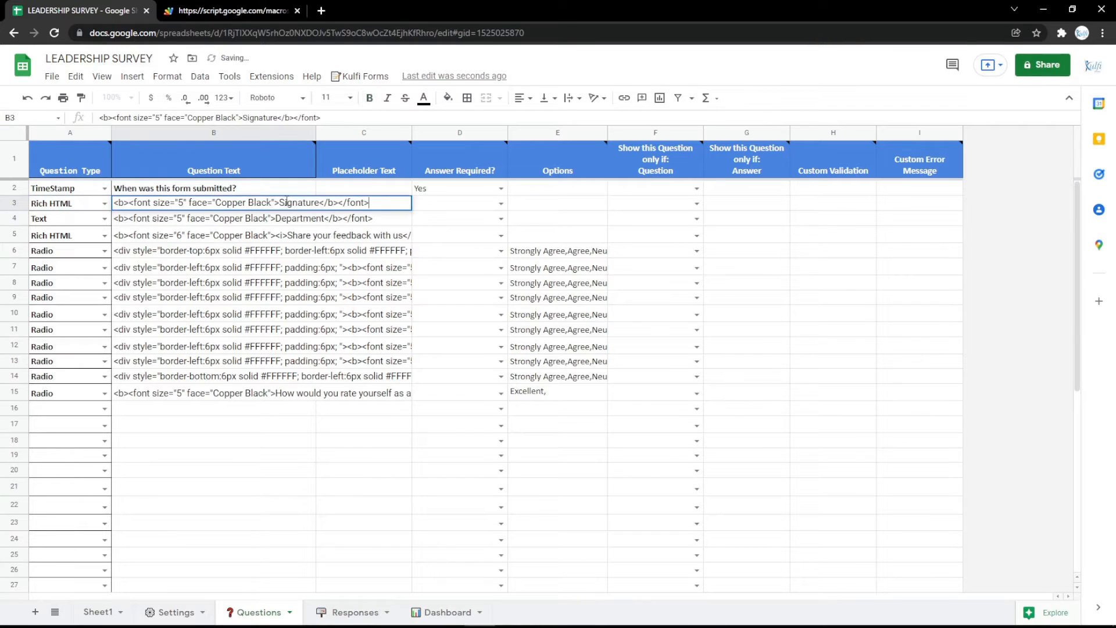
click(288, 236)
click(226, 216)
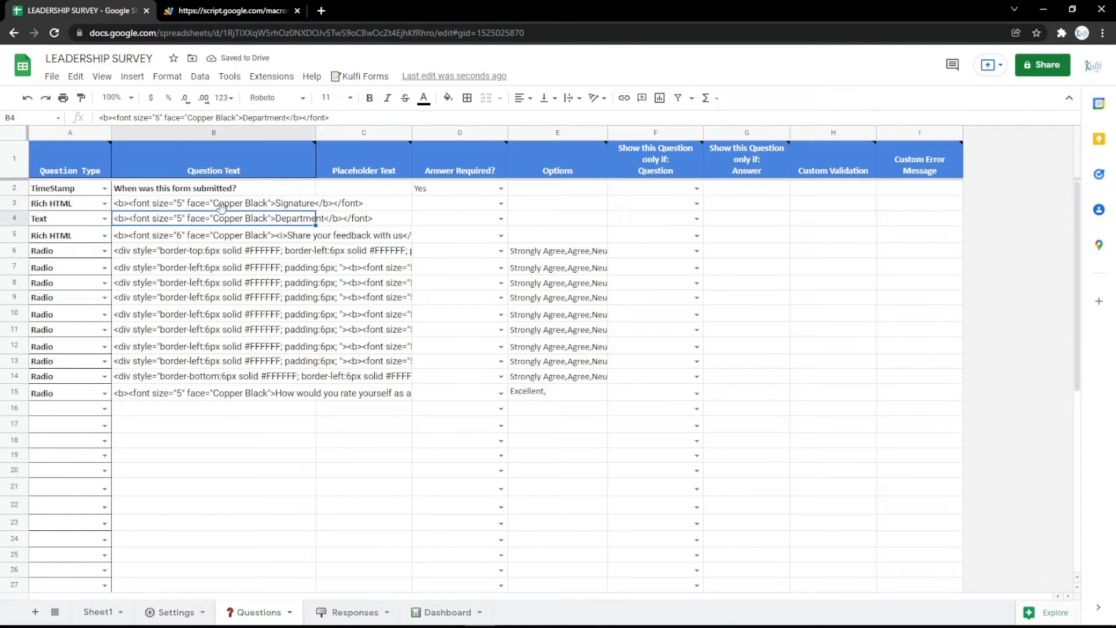
click(220, 206)
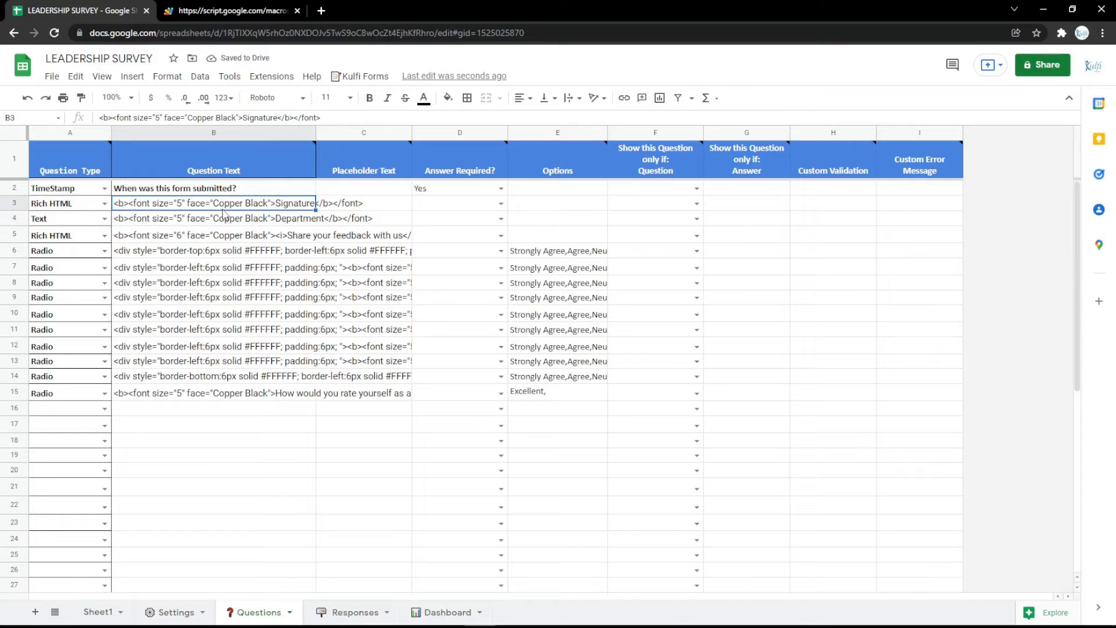
- Open Google Maps in a new browser tab and bring up the Google Indonesia location
click(321, 11)
click(96, 55)
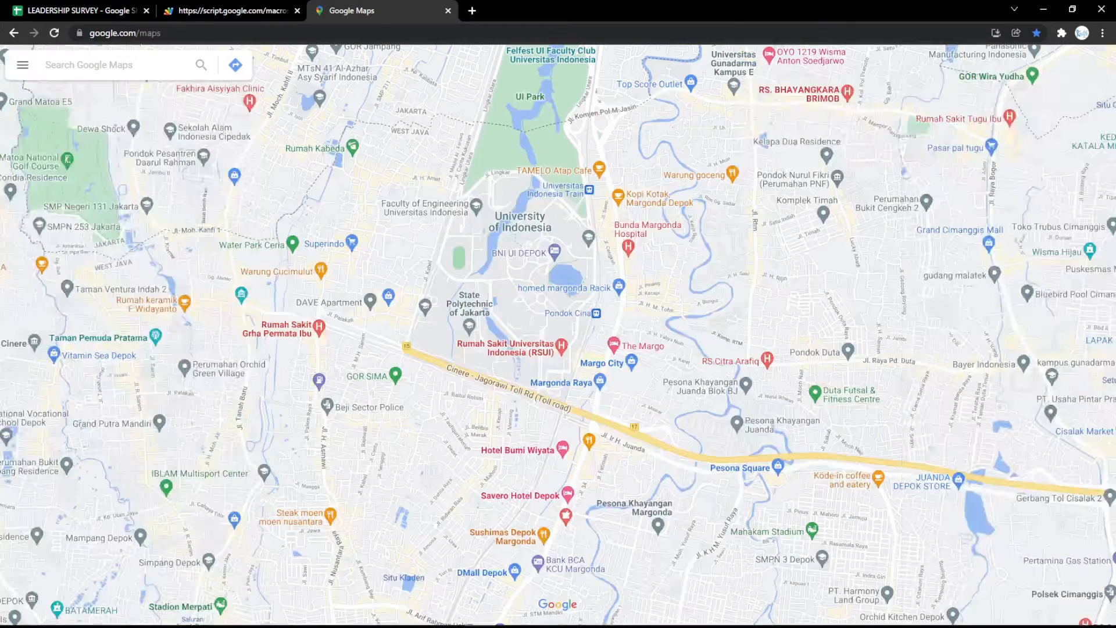
click(139, 63)
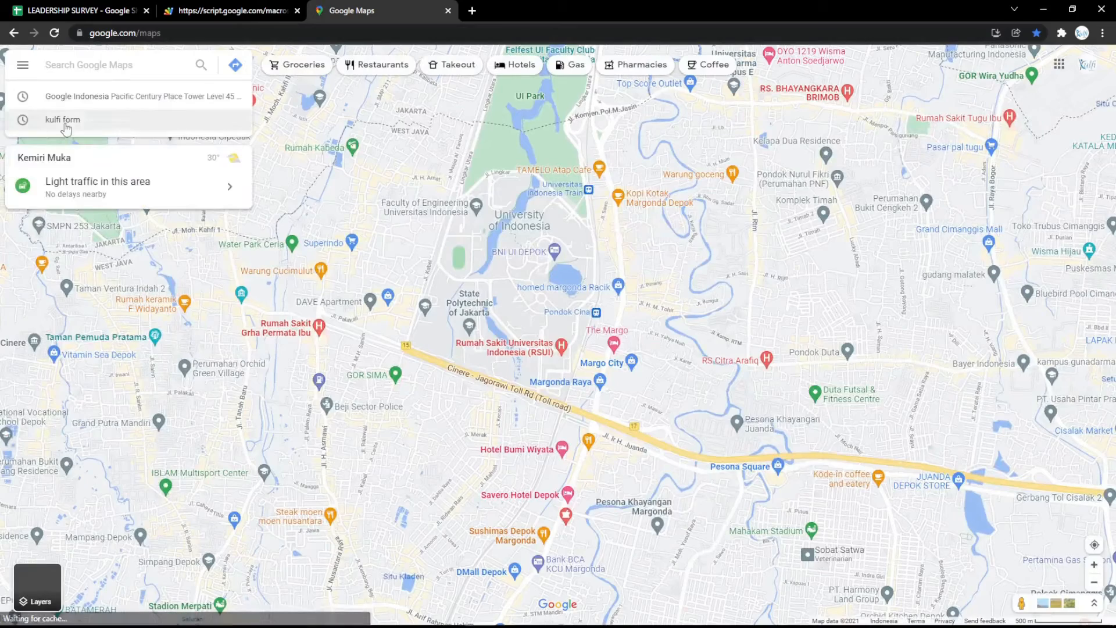
click(76, 99)
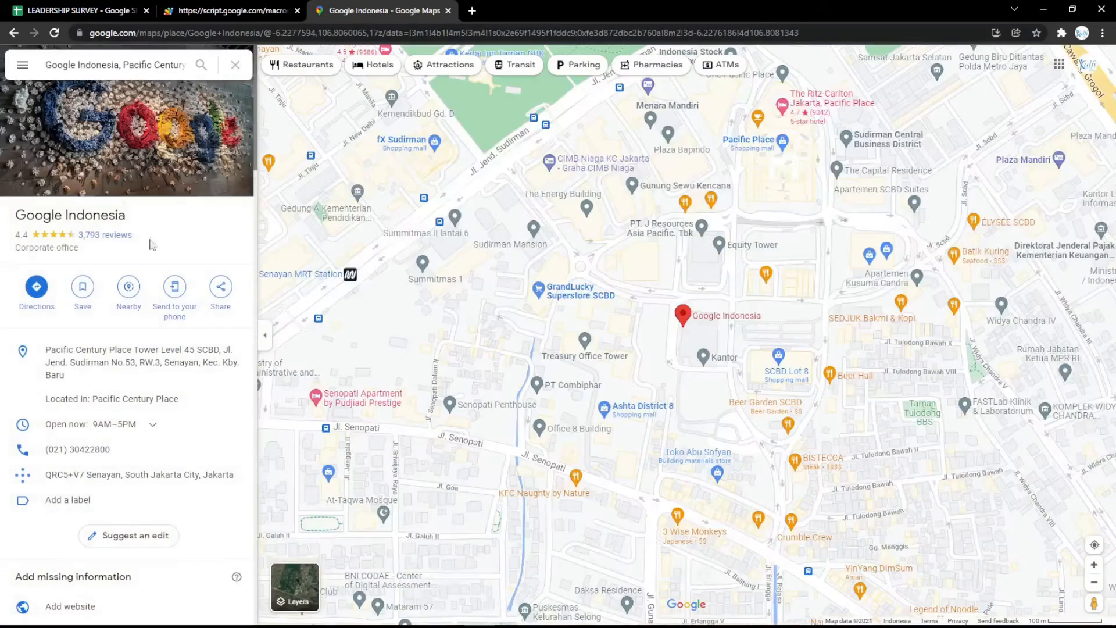
- Copy the medium-size embed HTML for the Google Indonesia map and return to the Leadership Survey spreadsheet
click(220, 287)
click(532, 254)
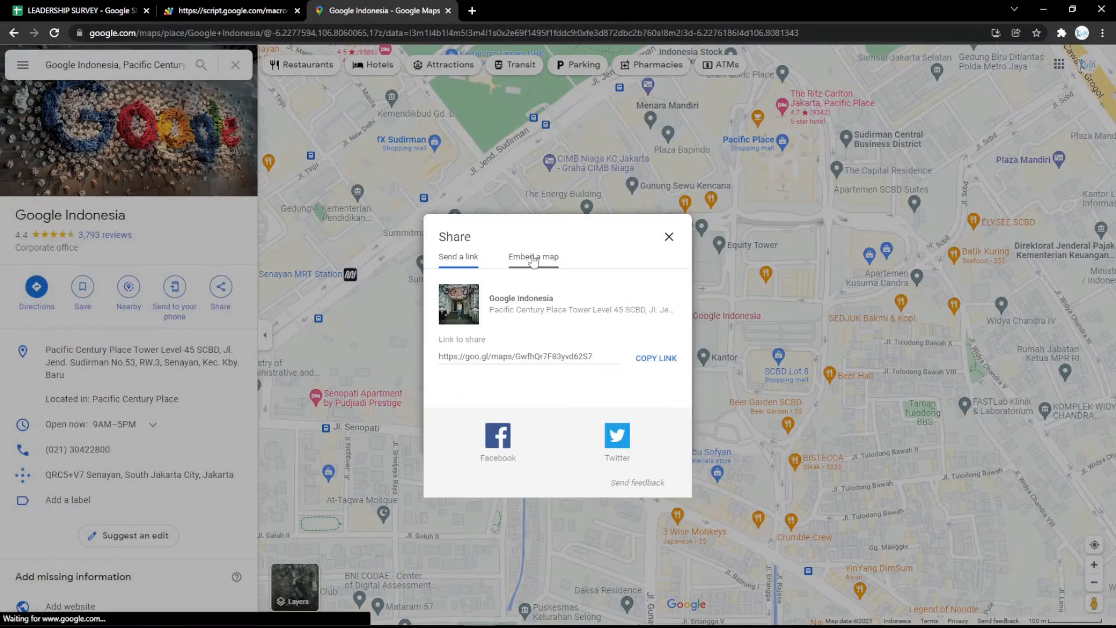
click(722, 204)
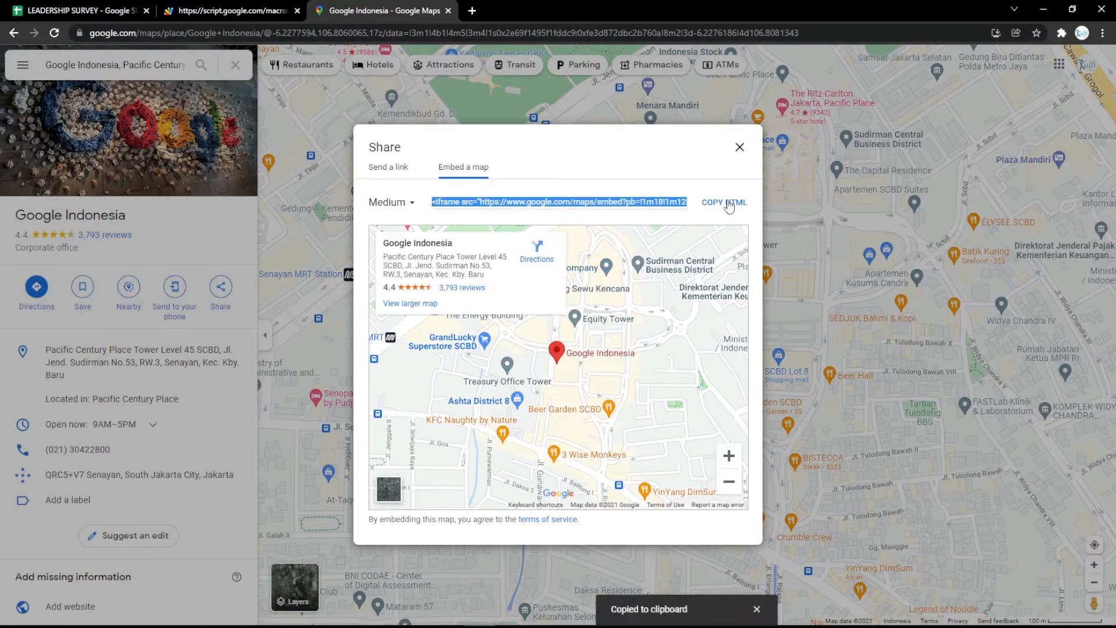
click(93, 10)
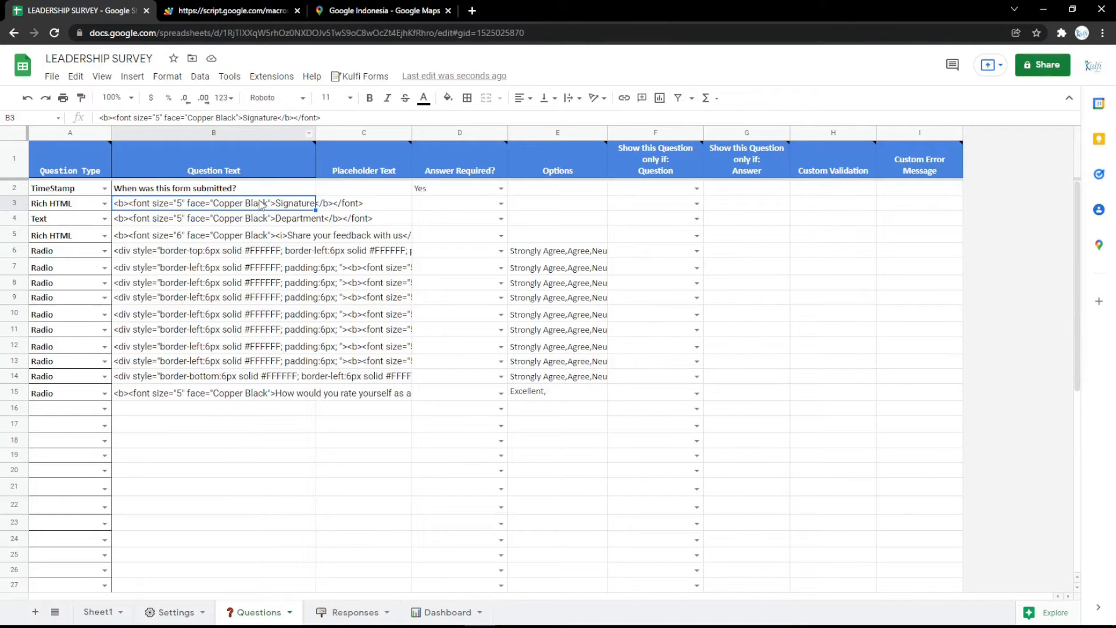
- Paste the Google Indonesia map embed HTML into the row 3 question text and reload the web form
key(ctrl+v)
click(232, 10)
key(F5)
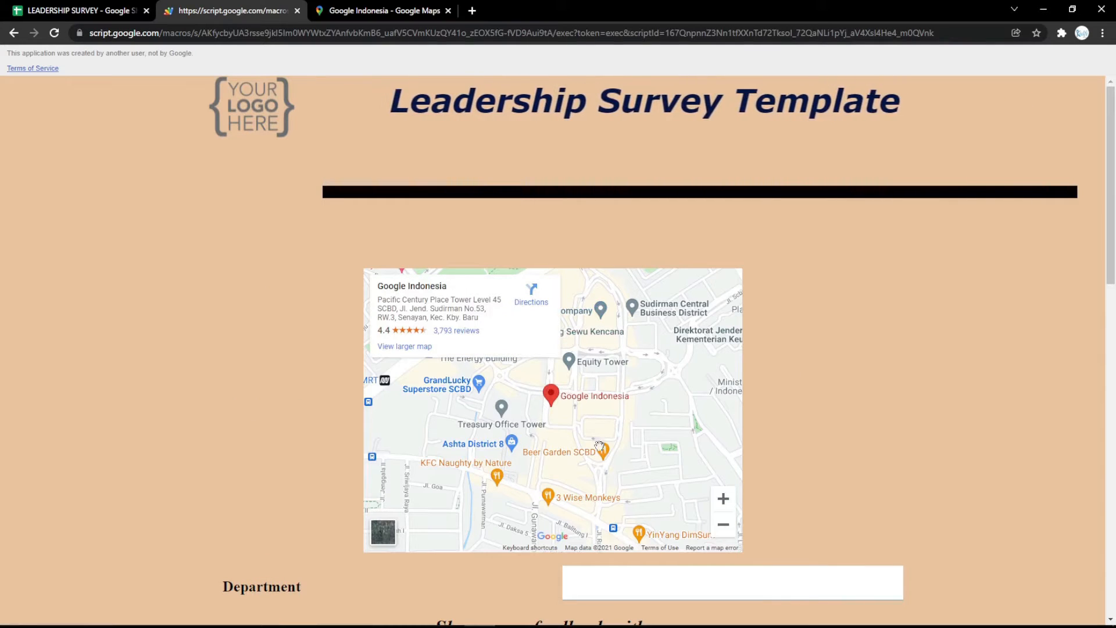
- Delete the row 3 Rich HTML map question from the Questions sheet and check the web form
click(123, 11)
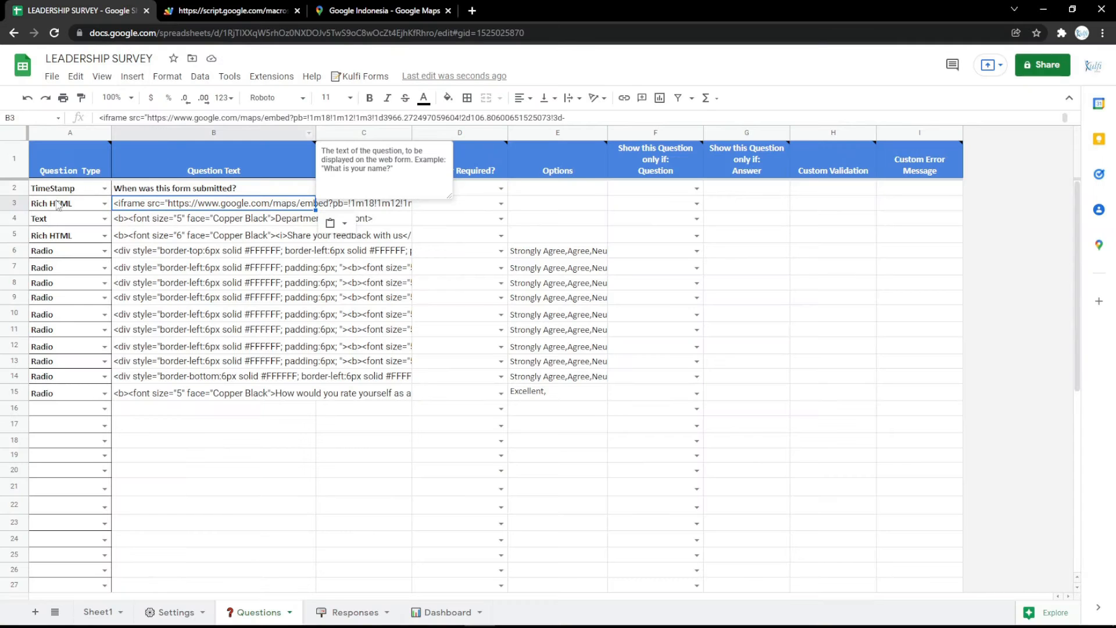
click(16, 187)
click(18, 198)
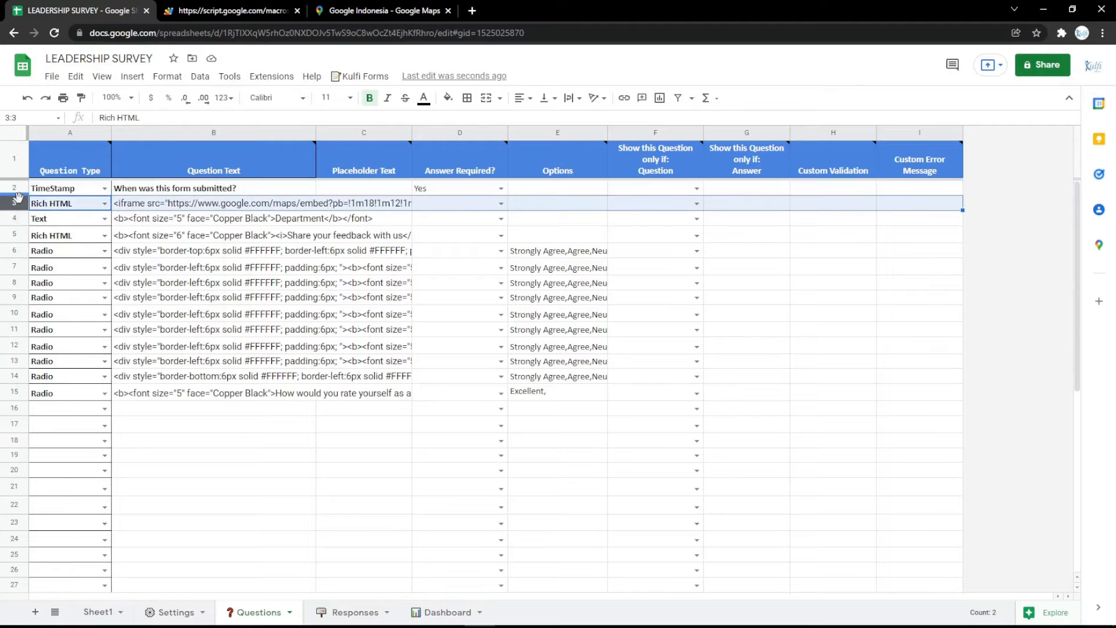
right_click(17, 197)
click(64, 344)
click(214, 12)
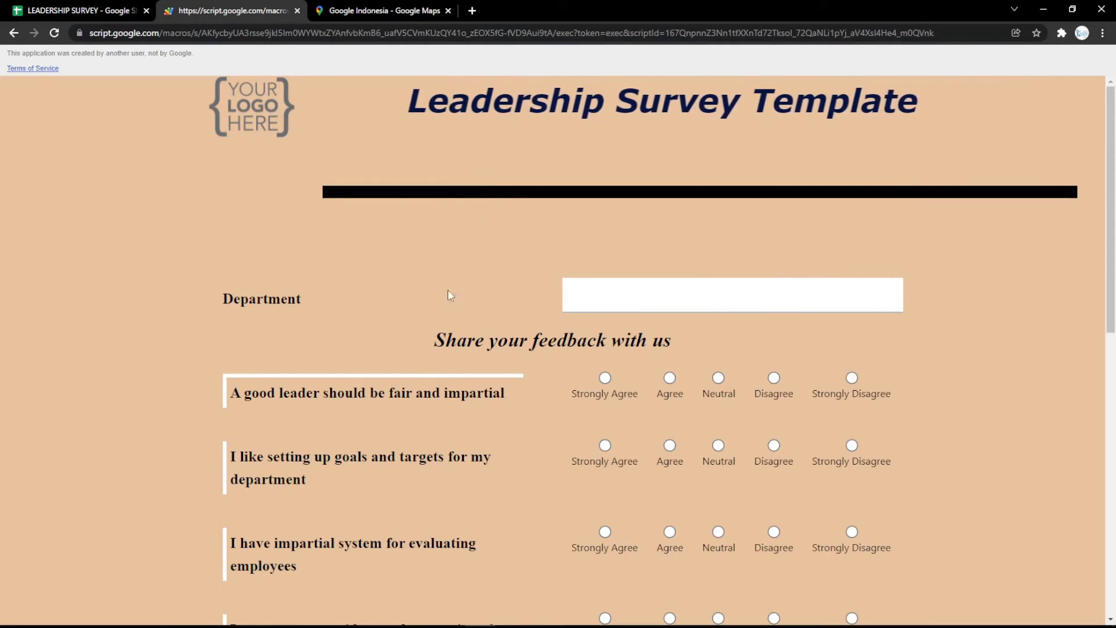
- Set the Body Background Color cell on the Settings sheet to light pink and review the reloaded web form
click(27, 7)
click(169, 612)
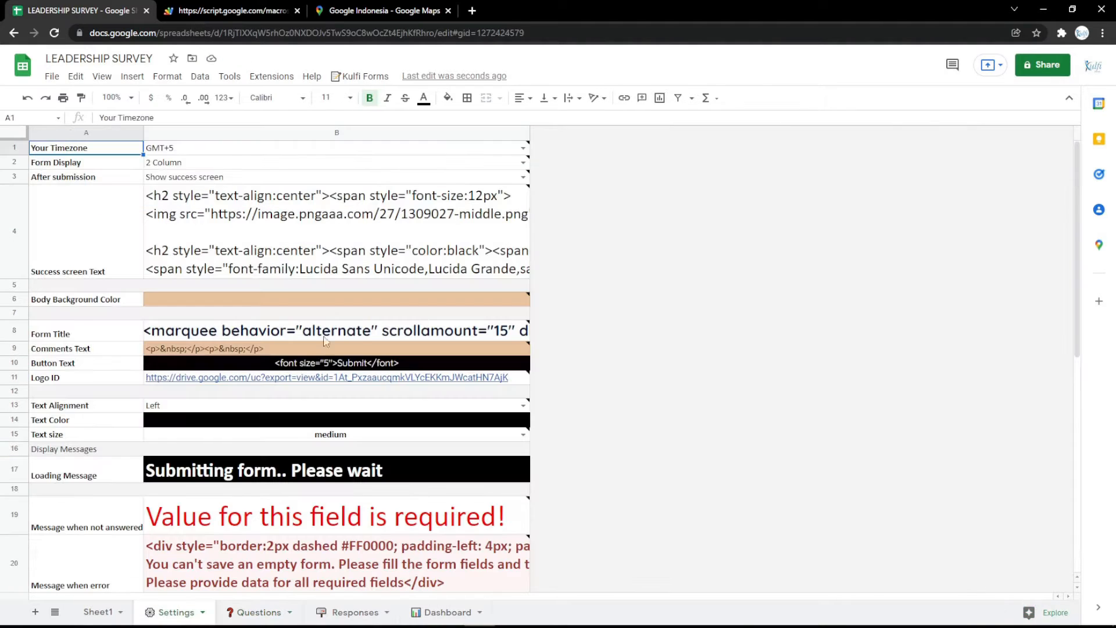
click(337, 298)
click(448, 97)
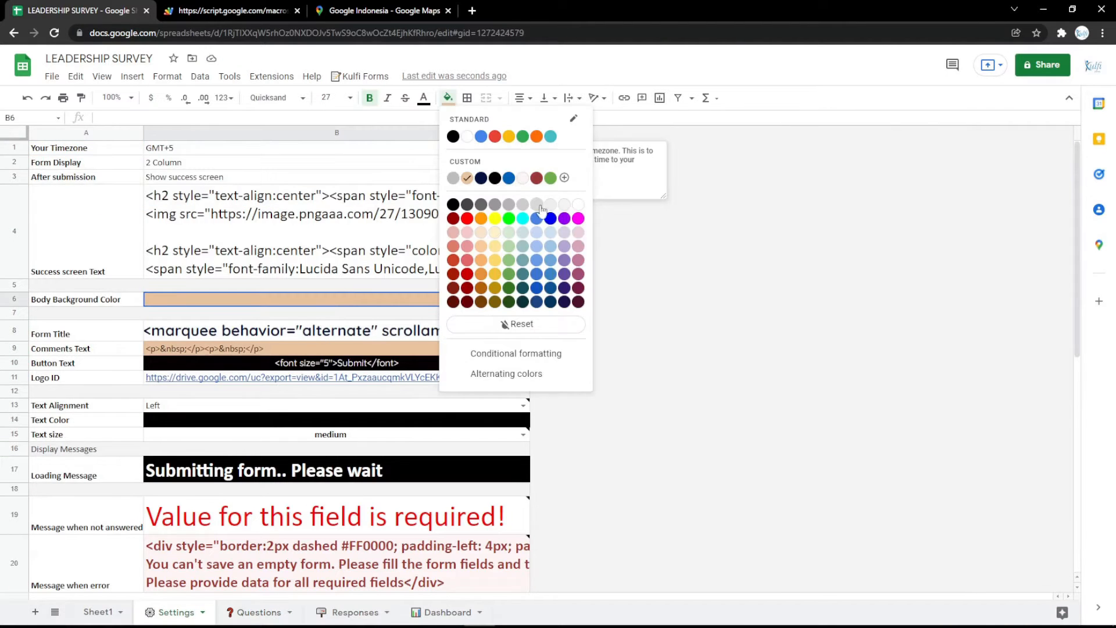
click(568, 234)
click(247, 10)
key(F5)
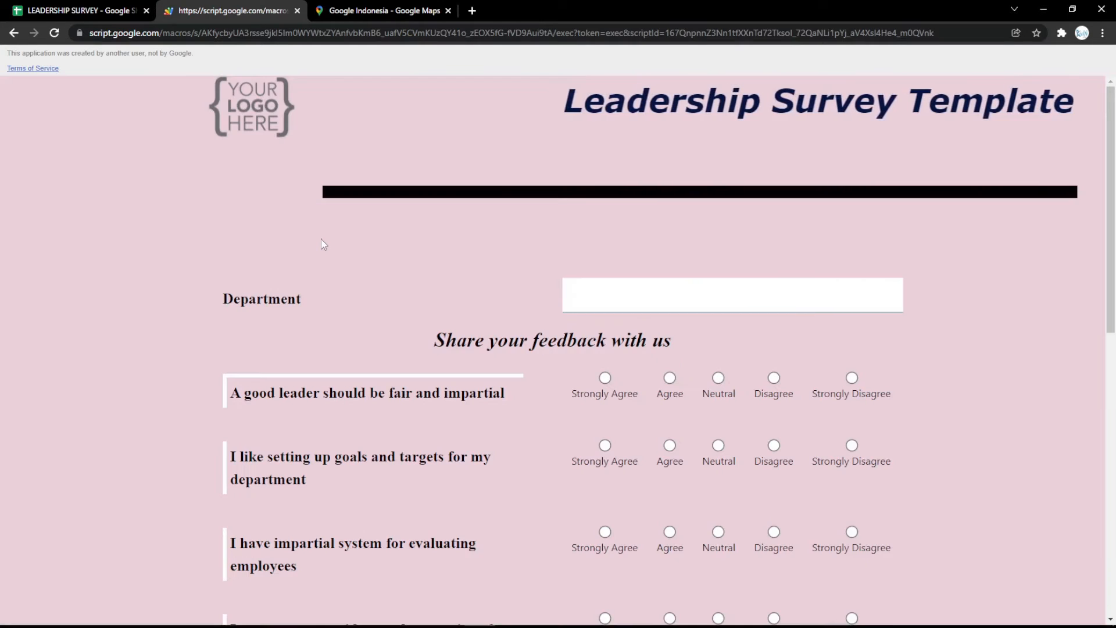
scroll(321, 238, down, 10)
scroll(320, 239, up, 10)
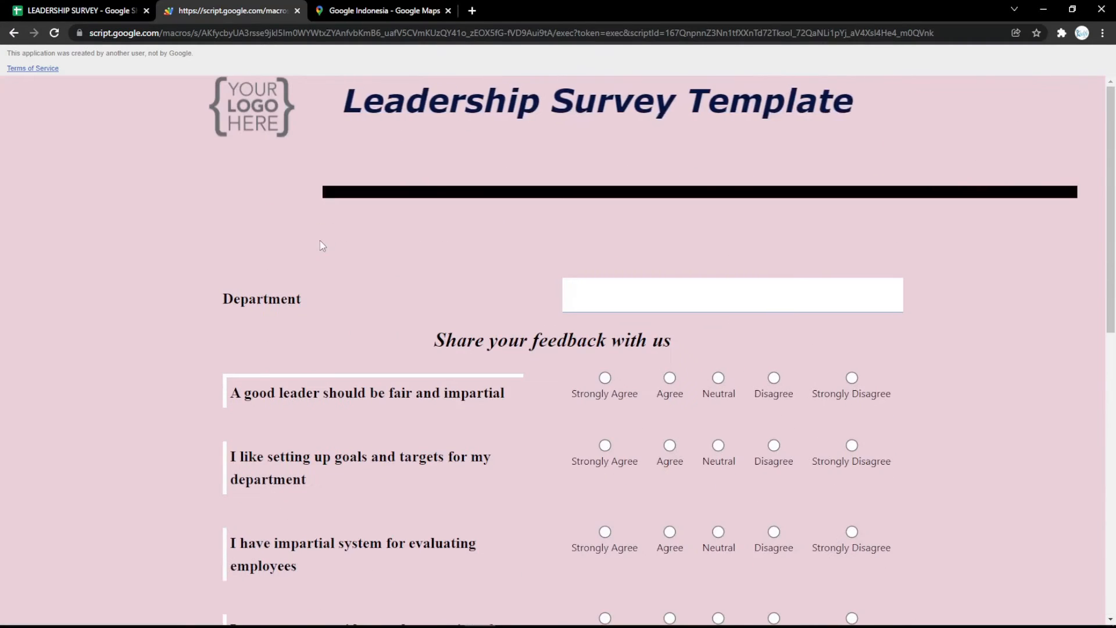
- Fill the Button Text cell on the Settings sheet with magenta and check the Submit button on the reloaded form
click(145, 2)
click(279, 366)
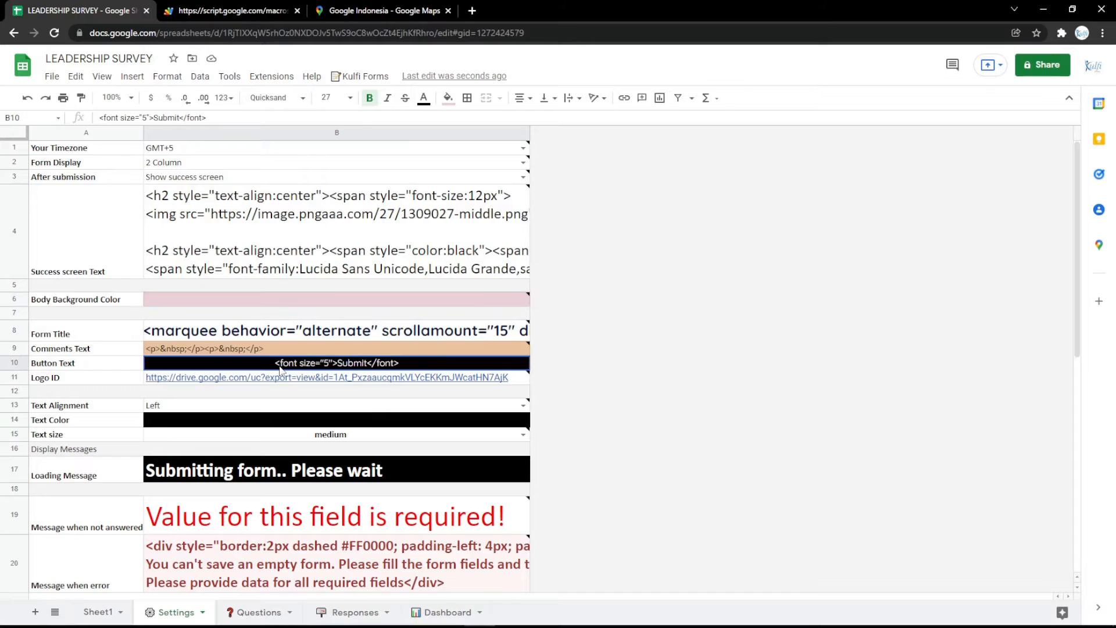
click(448, 98)
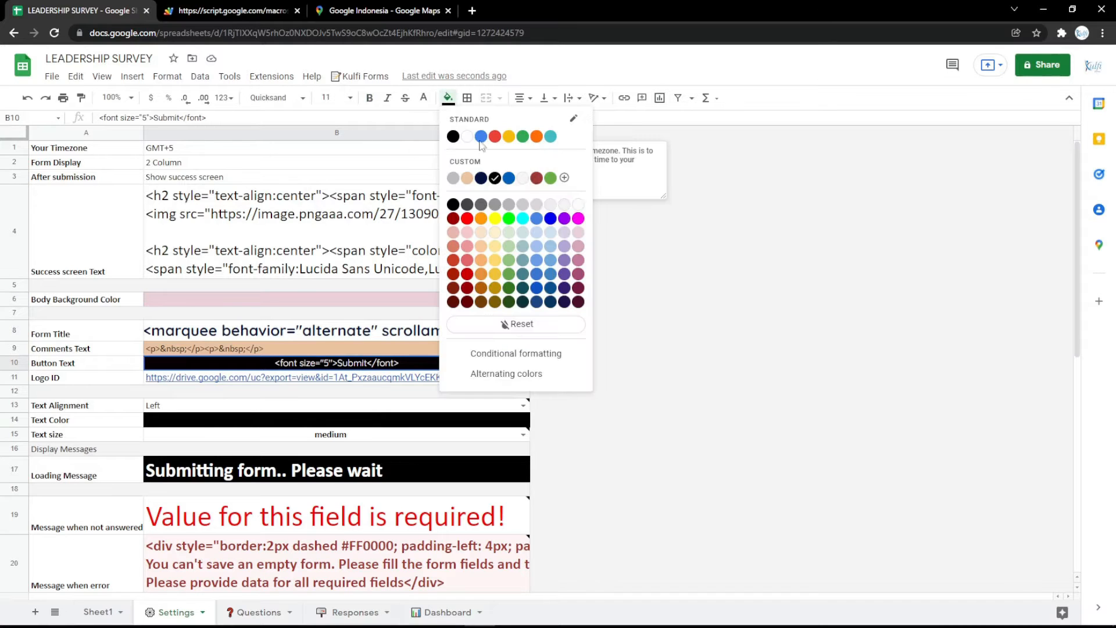
click(578, 218)
click(232, 11)
key(F5)
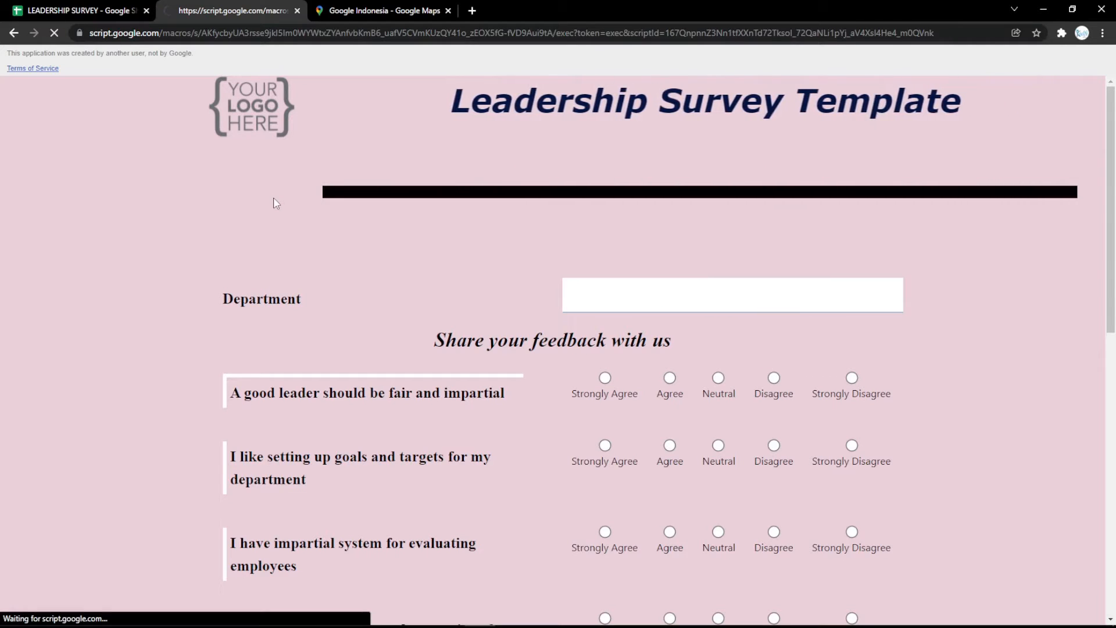
scroll(297, 270, down, 8)
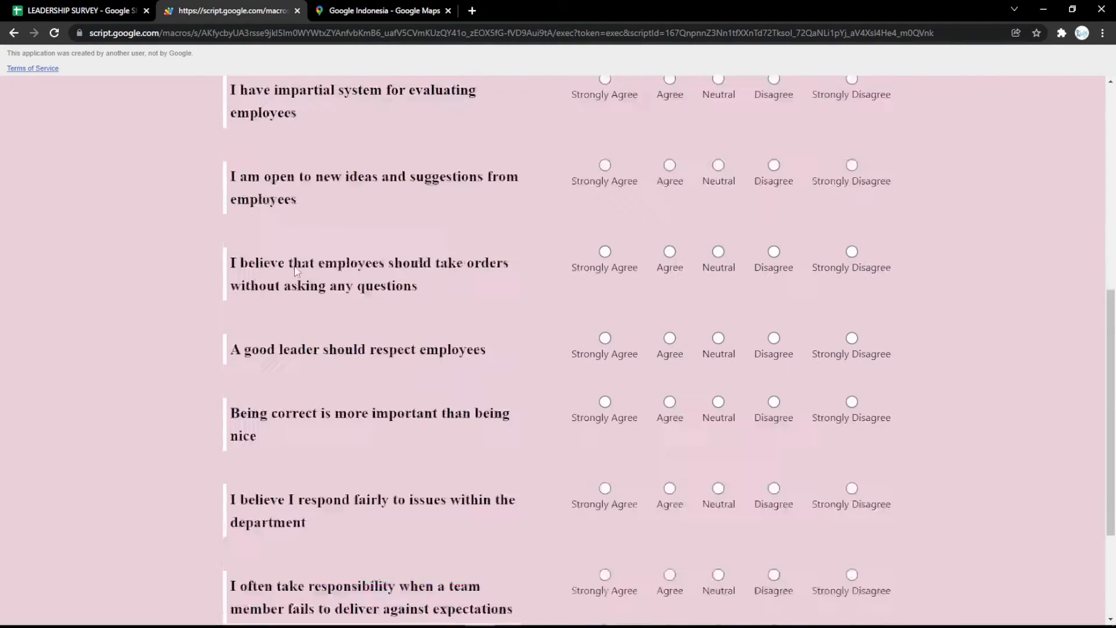
scroll(296, 270, down, 3)
- Replace the Logo ID link with the address of the hosted "Your Logo Here contact us" image and reload the form
click(112, 7)
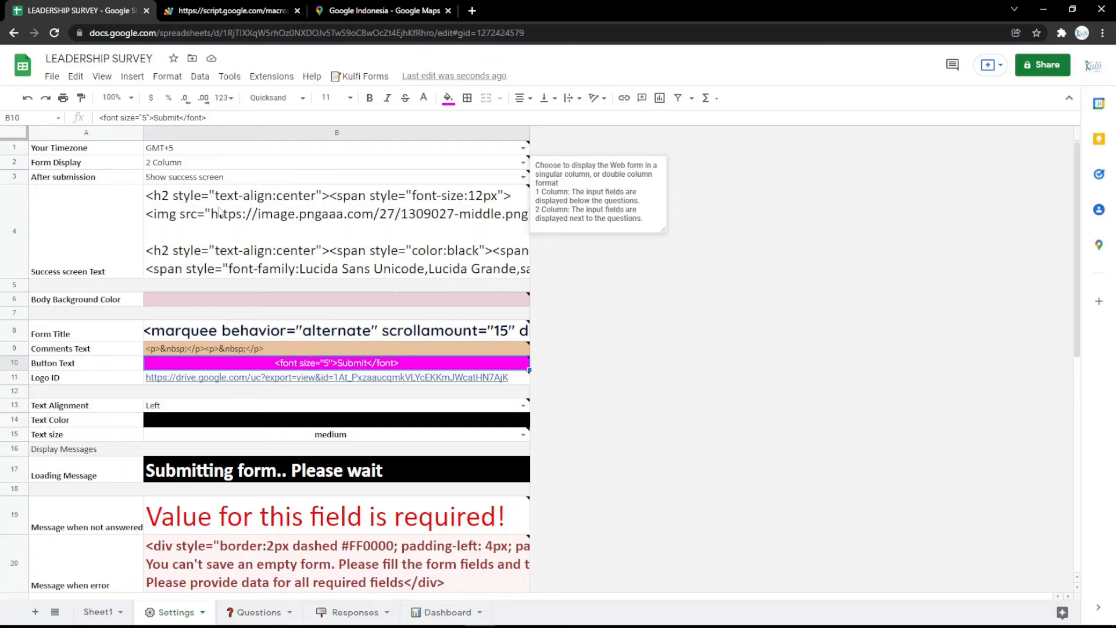
click(472, 10)
click(111, 55)
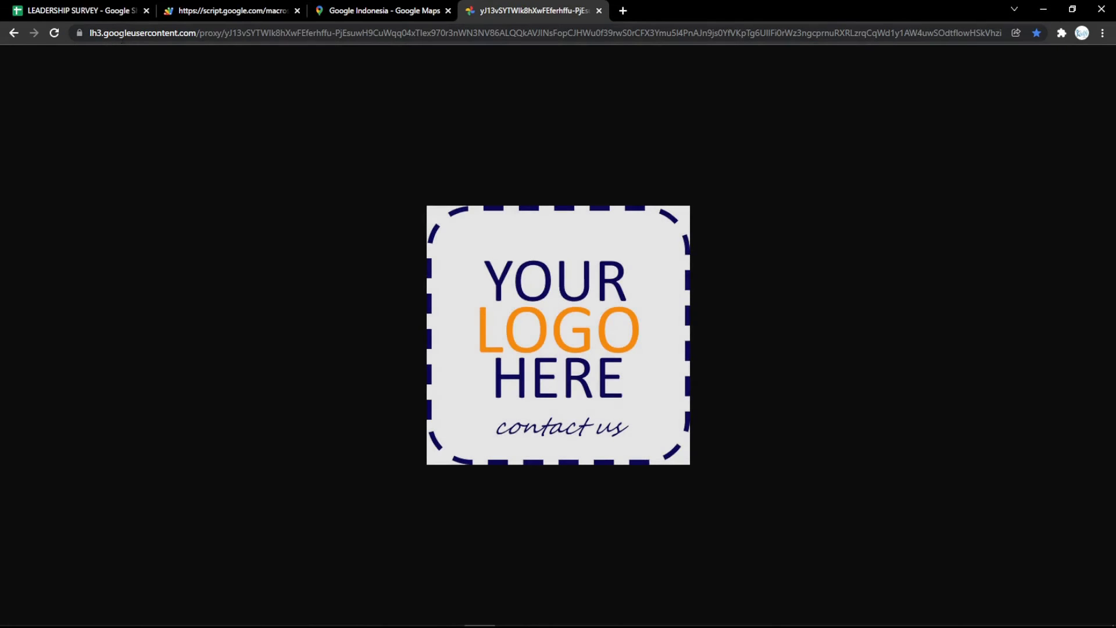
click(175, 33)
click(105, 5)
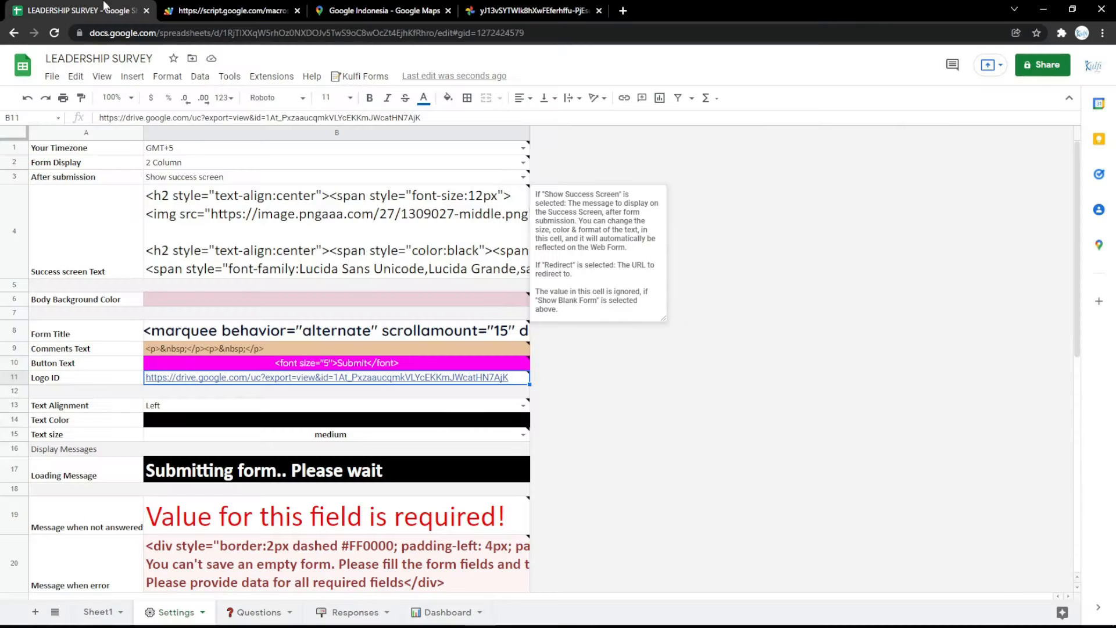
key(ctrl+v)
click(248, 11)
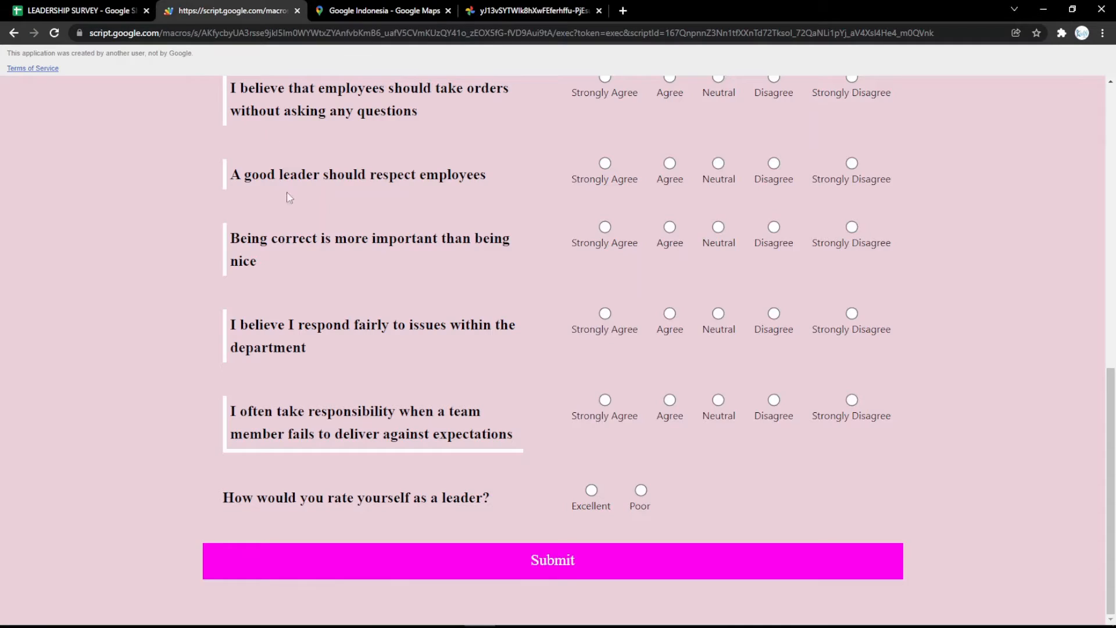
key(F5)
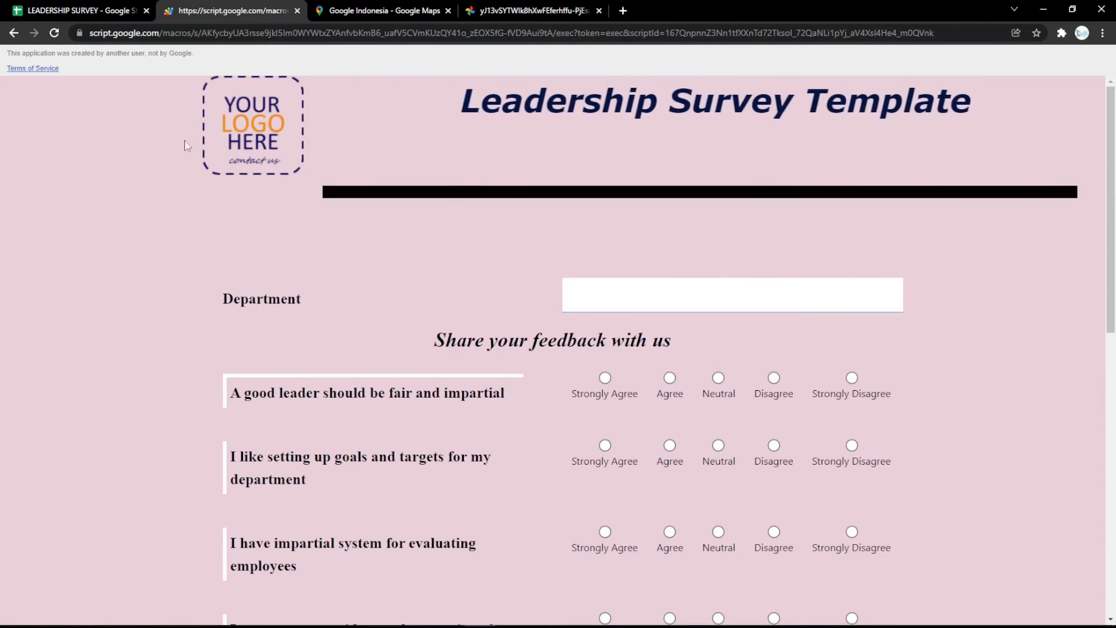
- Fill the Text Color cell on the Settings sheet with magenta and review the form's question text
click(26, 7)
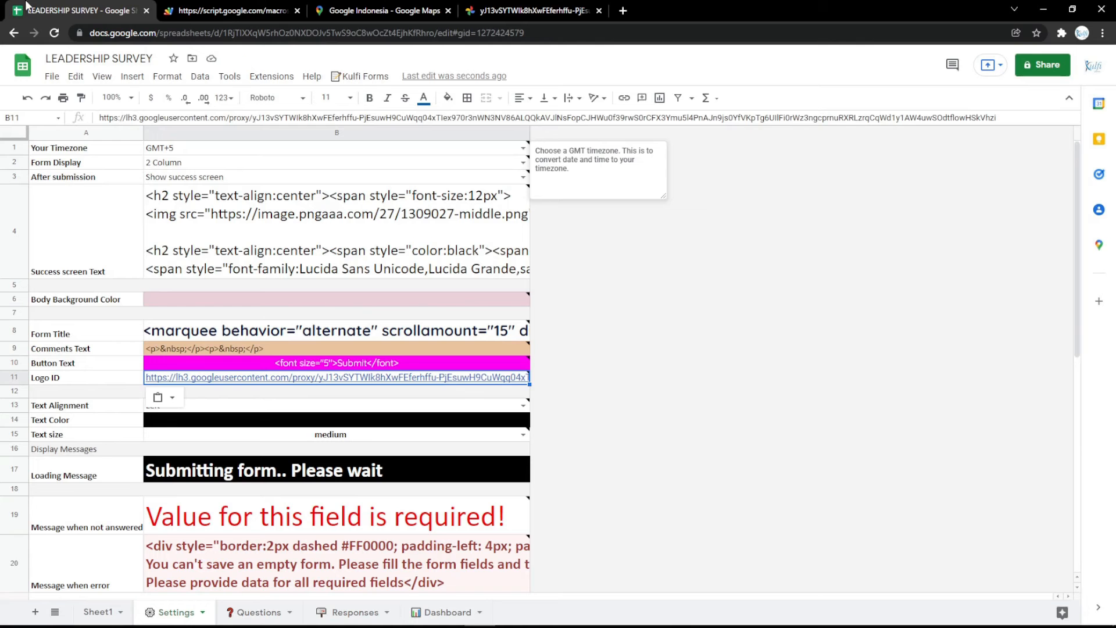
click(311, 420)
click(448, 98)
click(571, 216)
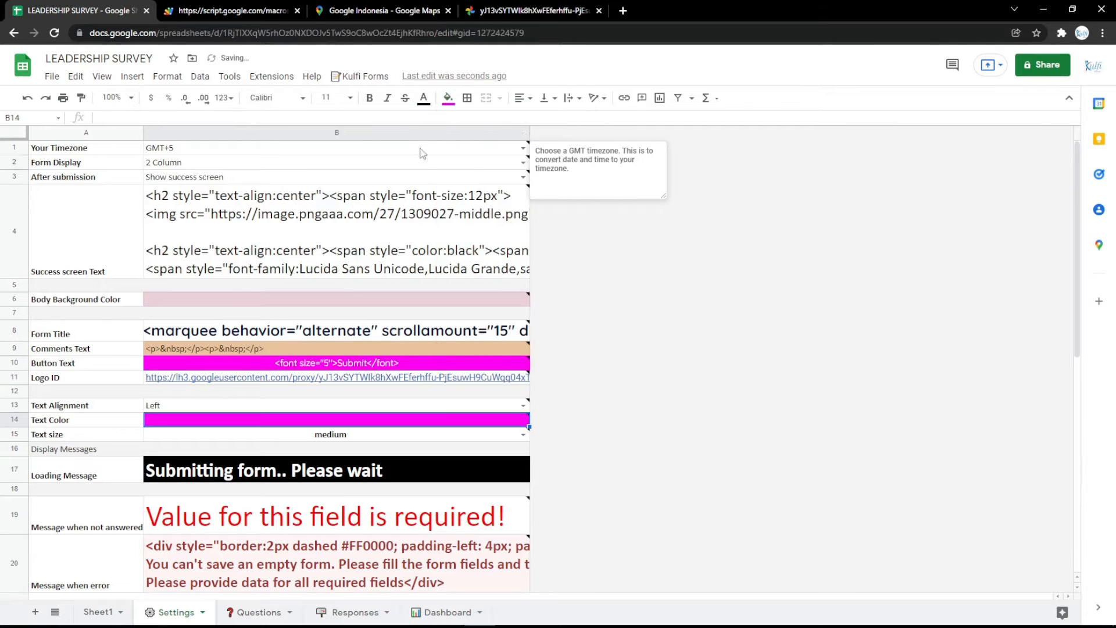
click(261, 10)
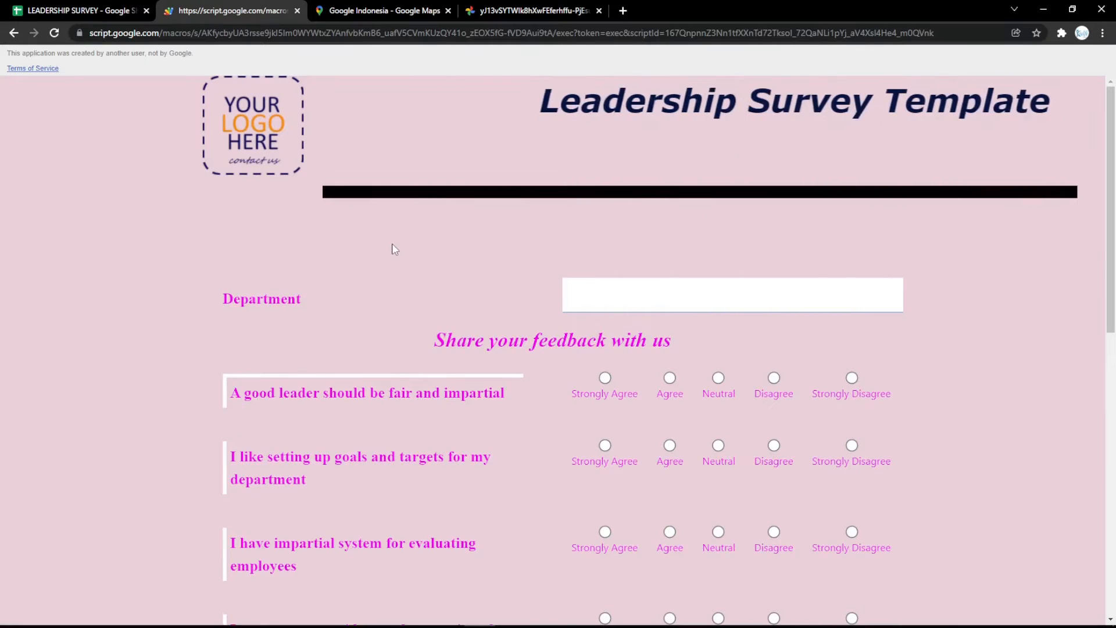
scroll(394, 249, down, 15)
scroll(378, 266, up, 15)
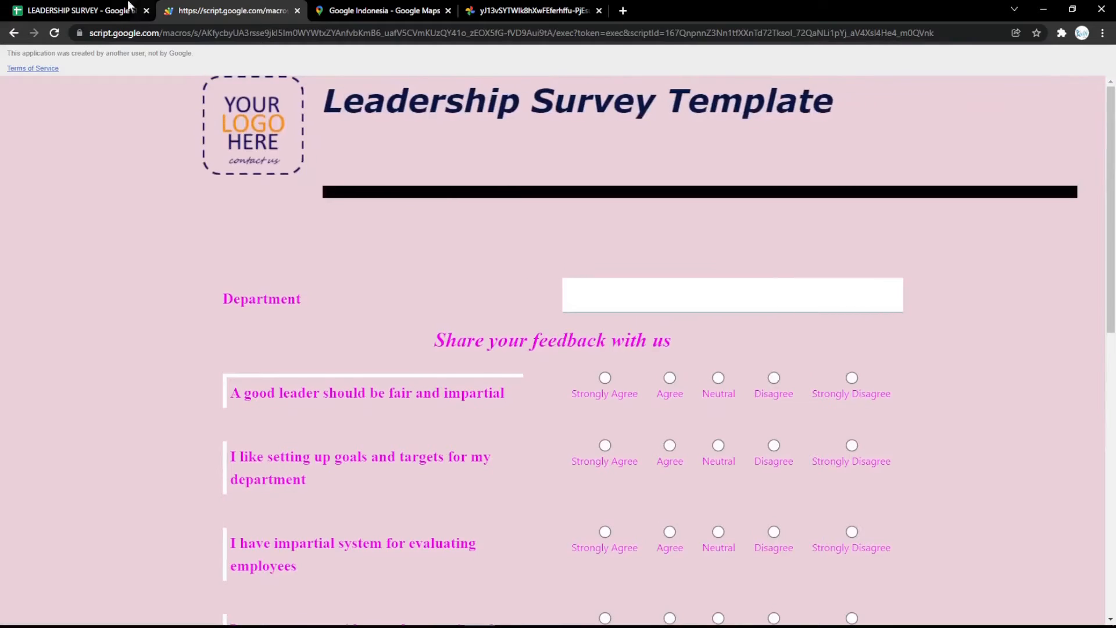
- Change the Loading Message to "Submitting form.. Please wait a minutes" and reload the web form
click(129, 5)
click(318, 465)
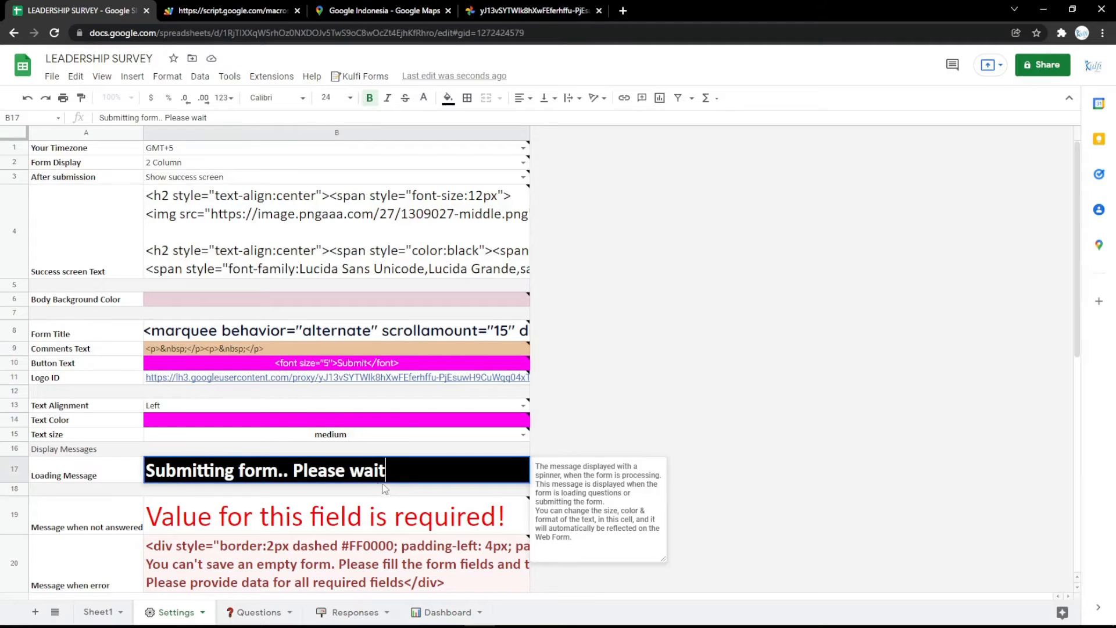
text(a minutes)
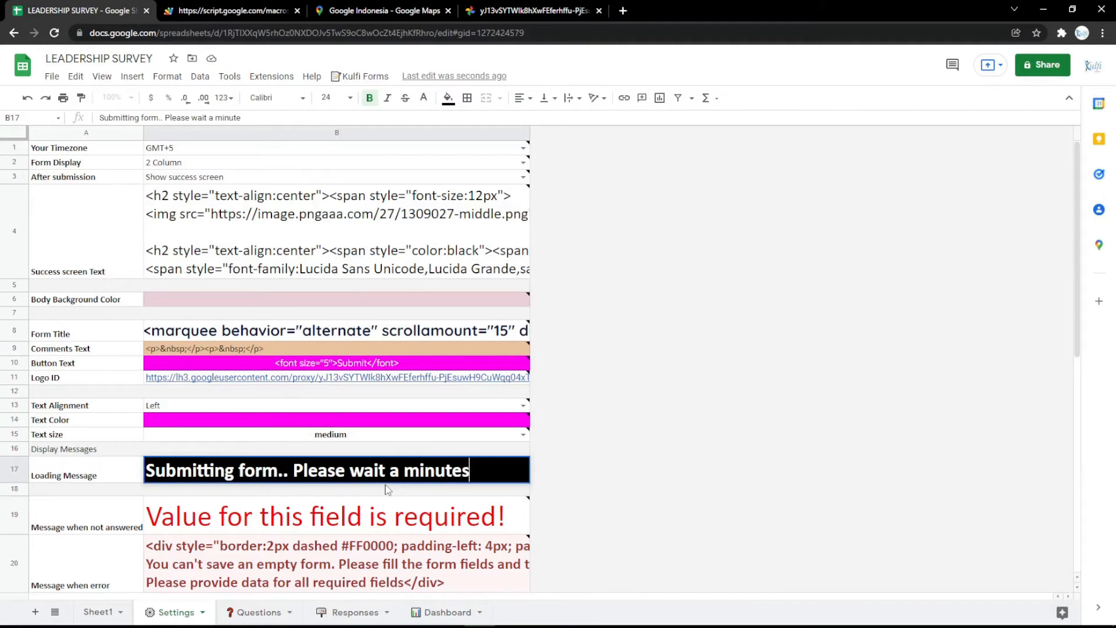
key(Return)
click(233, 10)
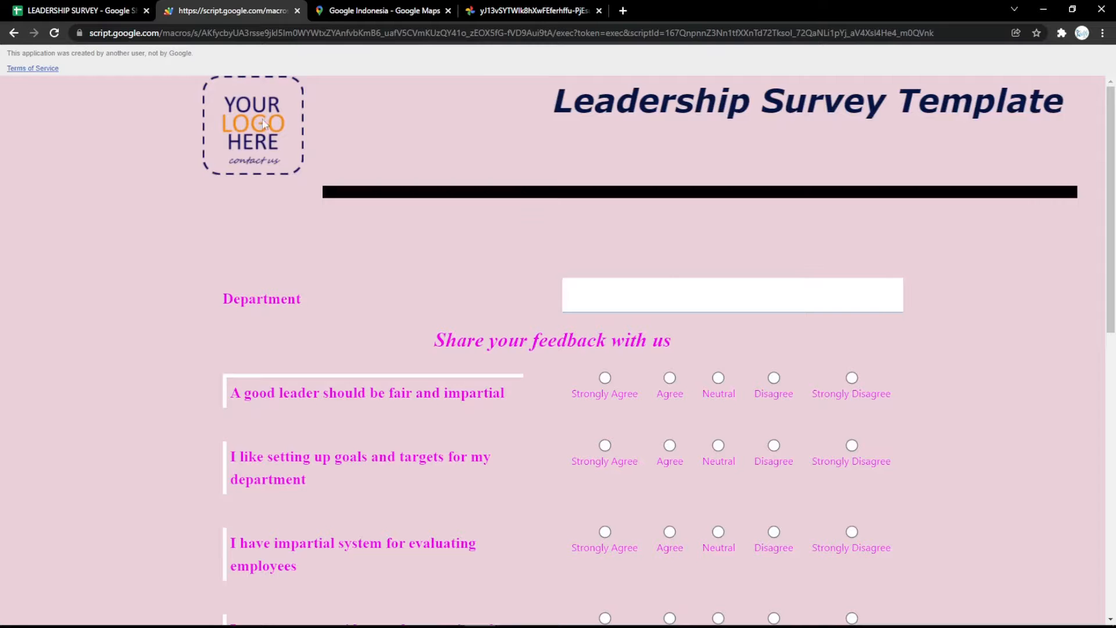
key(F5)
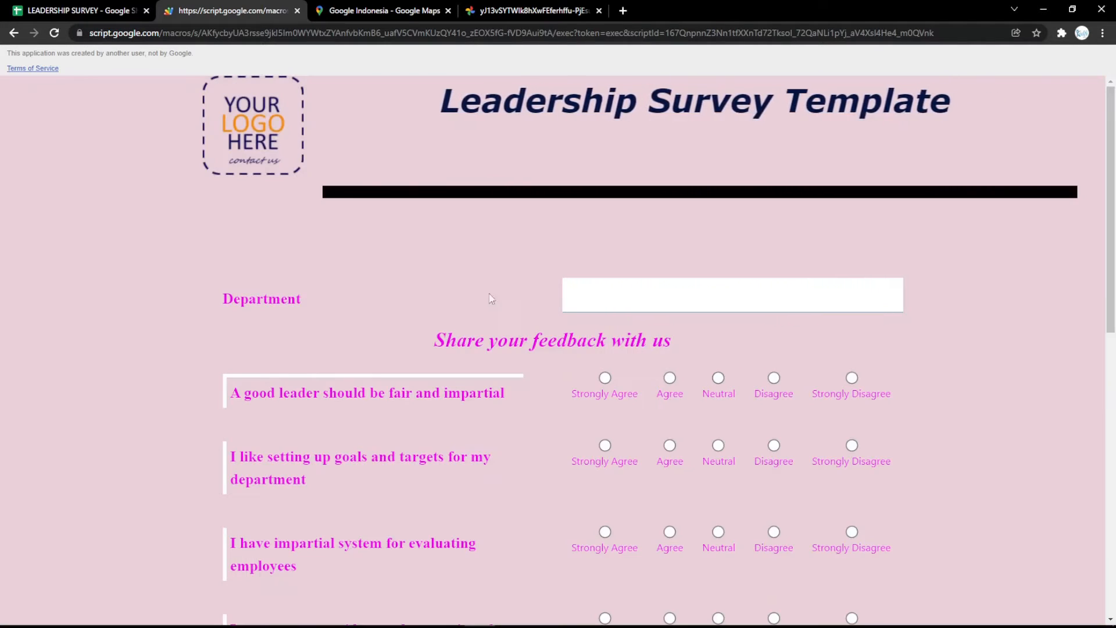
- Open the HTML-Online editor in a new browser tab and enter the form title text LEADERSHIP SURVEY
click(81, 10)
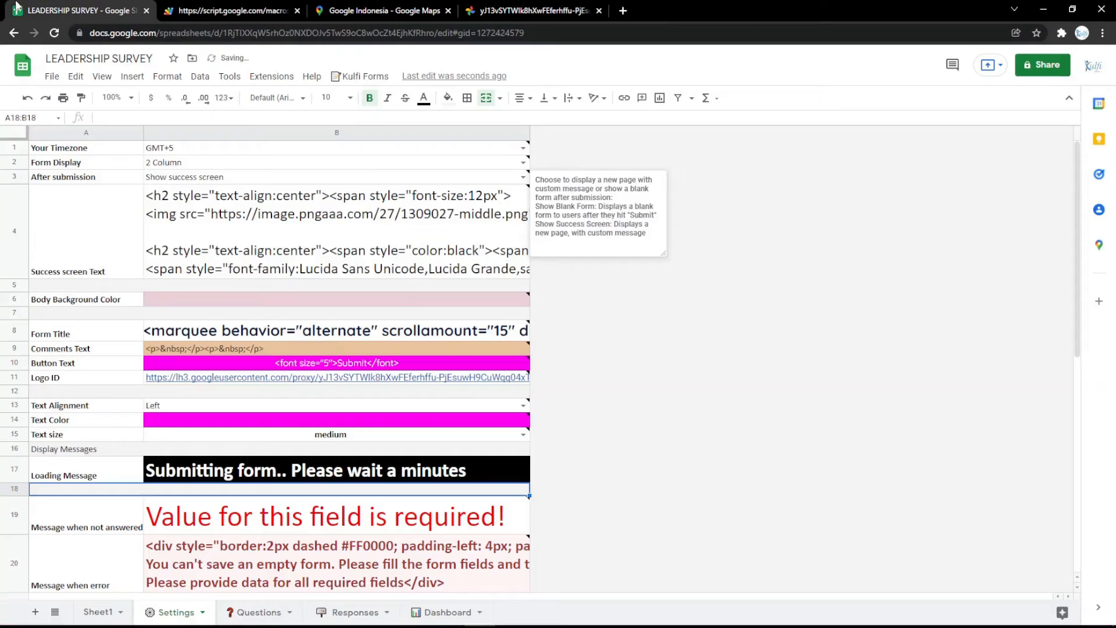
double_click(356, 327)
click(384, 411)
key(ctrl+t)
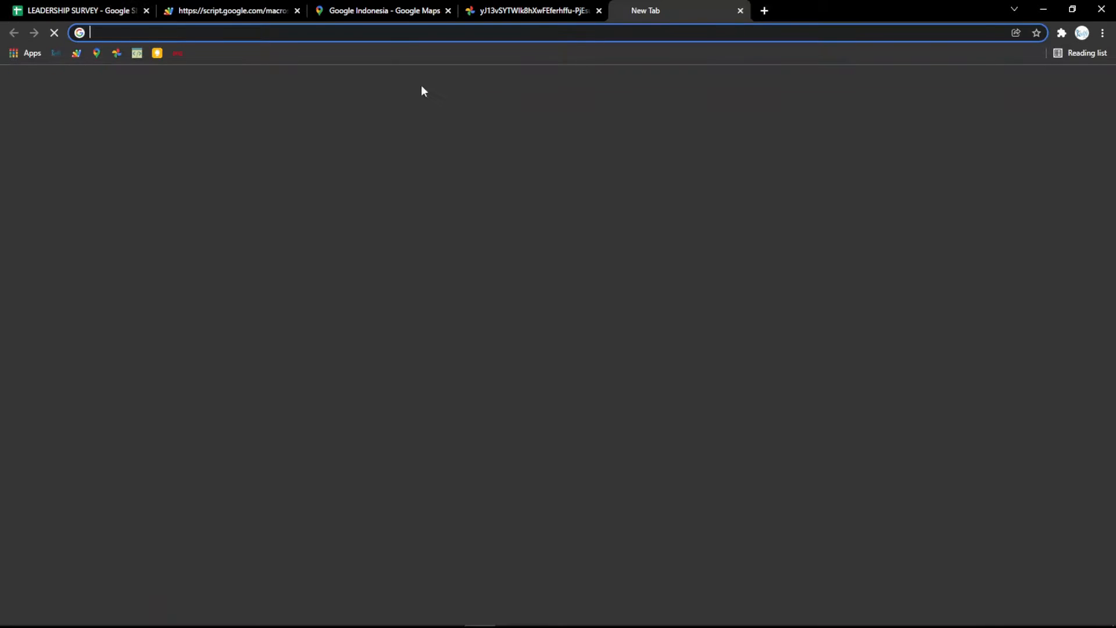
click(141, 53)
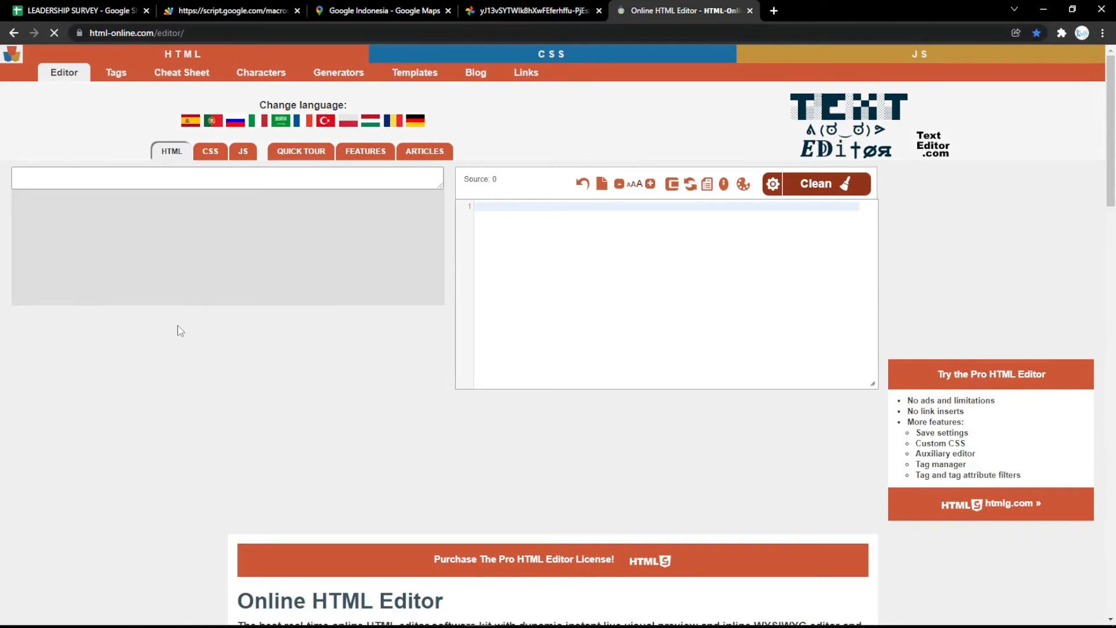
text(LE)
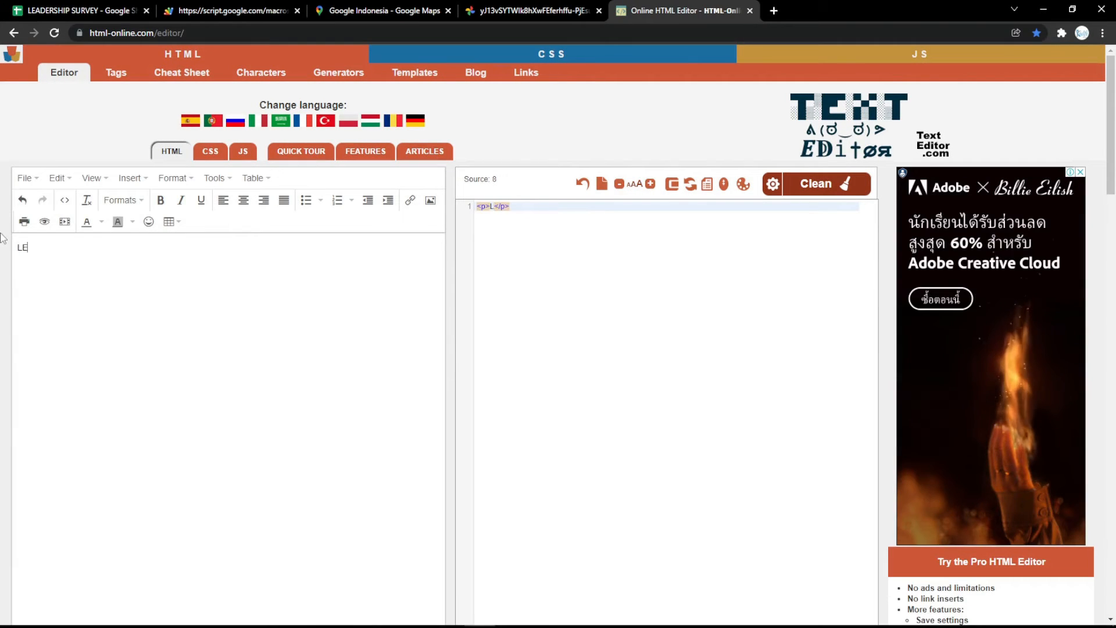
text(ADERSHIP)
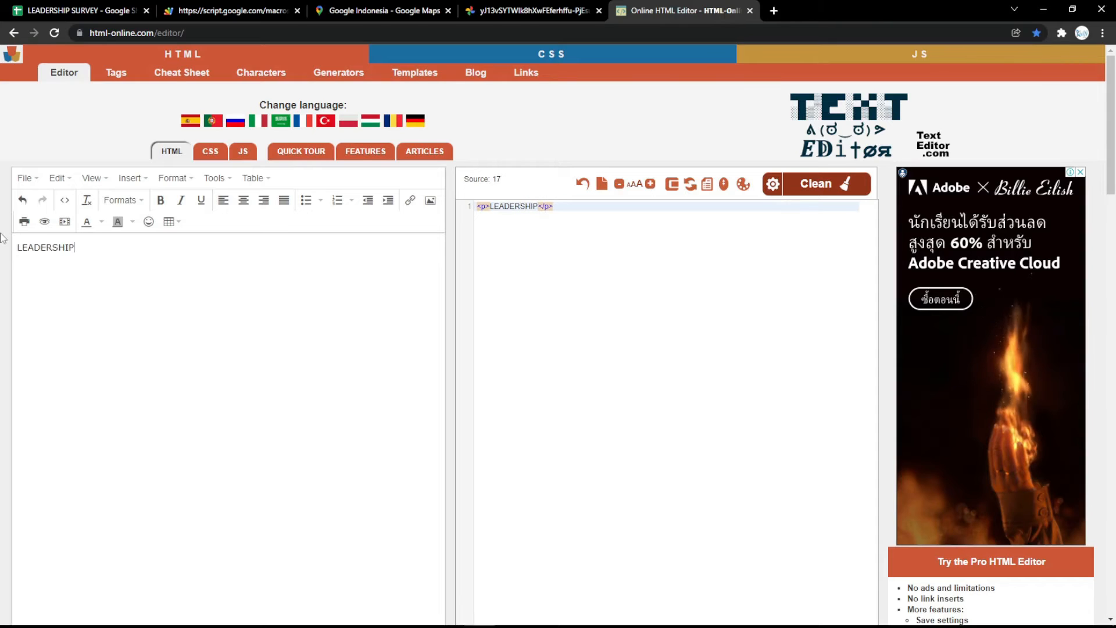
text( SURVEY)
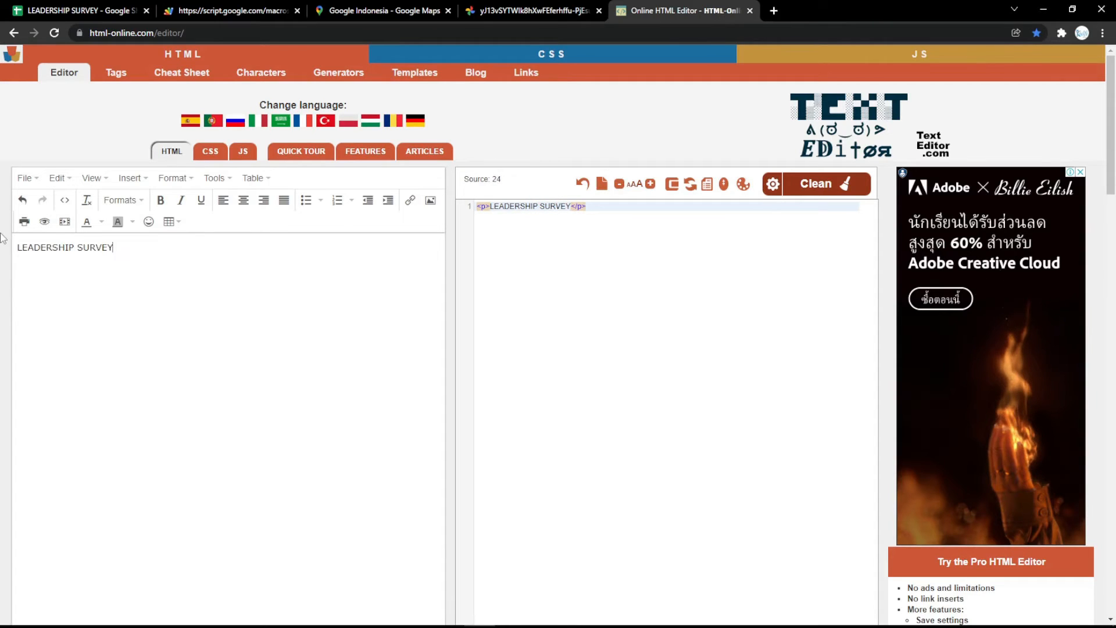
- Format the LEADERSHIP SURVEY text as a centered, bold, italic, underlined Heading 1 in magenta (#ff00ff)
key(ctrl+a)
click(243, 200)
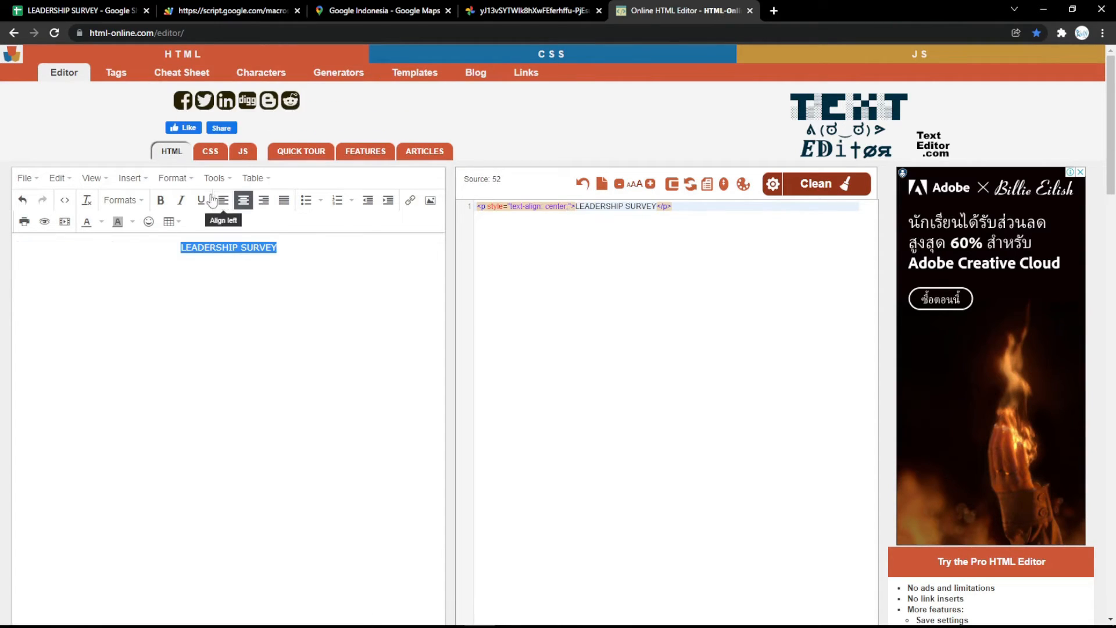
click(161, 200)
click(181, 200)
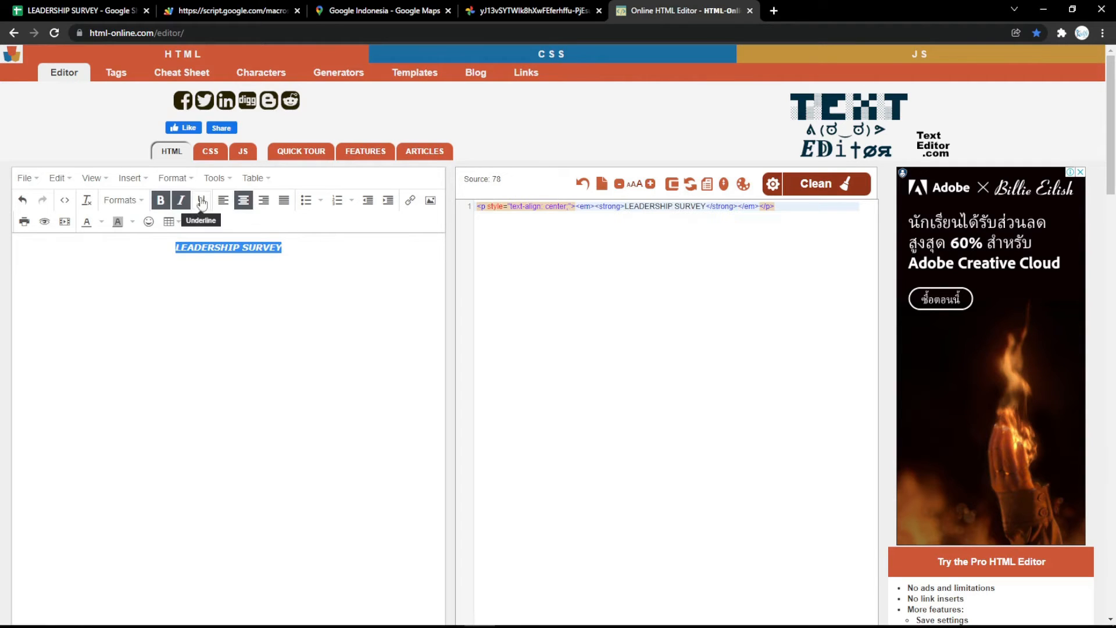
click(201, 200)
click(125, 200)
click(119, 223)
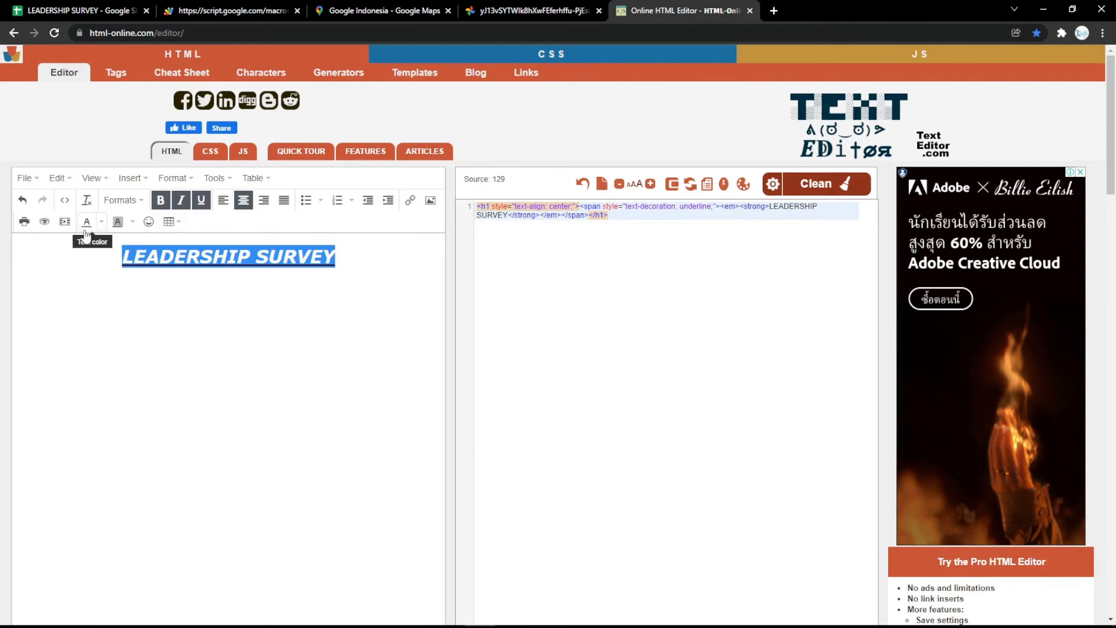
click(101, 222)
click(51, 283)
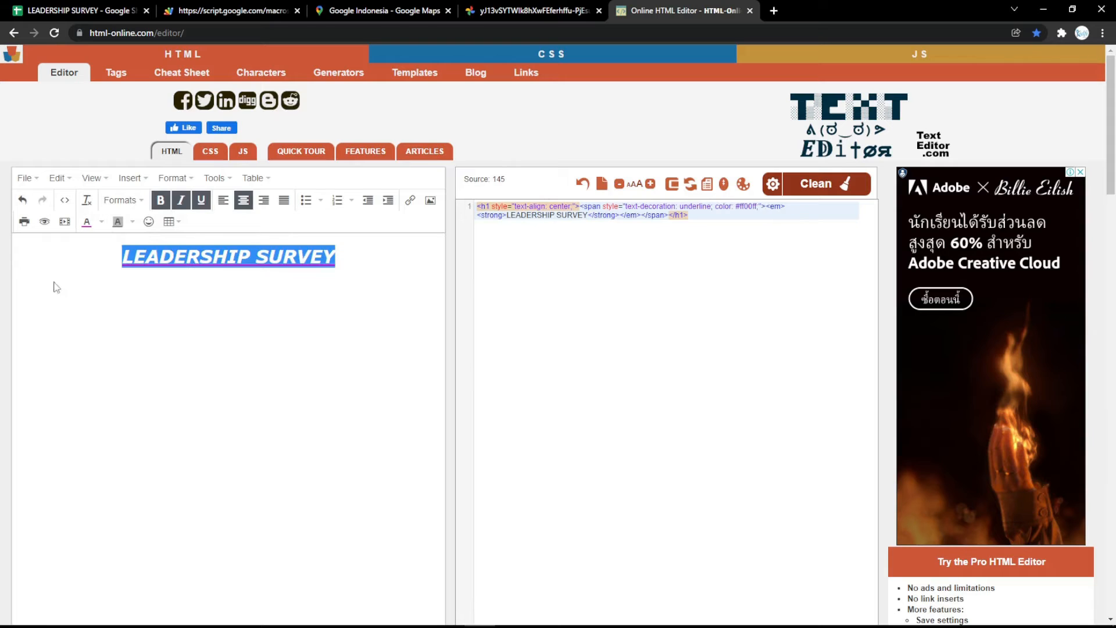
- Copy the complete HTML source code of the formatted LEADERSHIP SURVEY heading
click(300, 284)
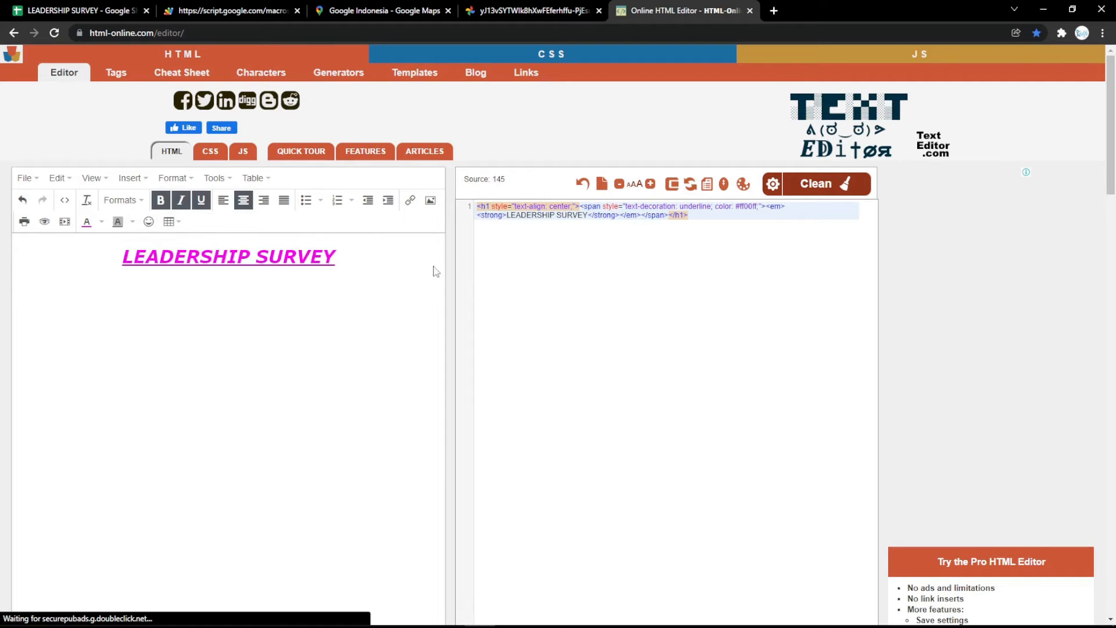
drag(717, 226, 610, 198)
key(ctrl+c)
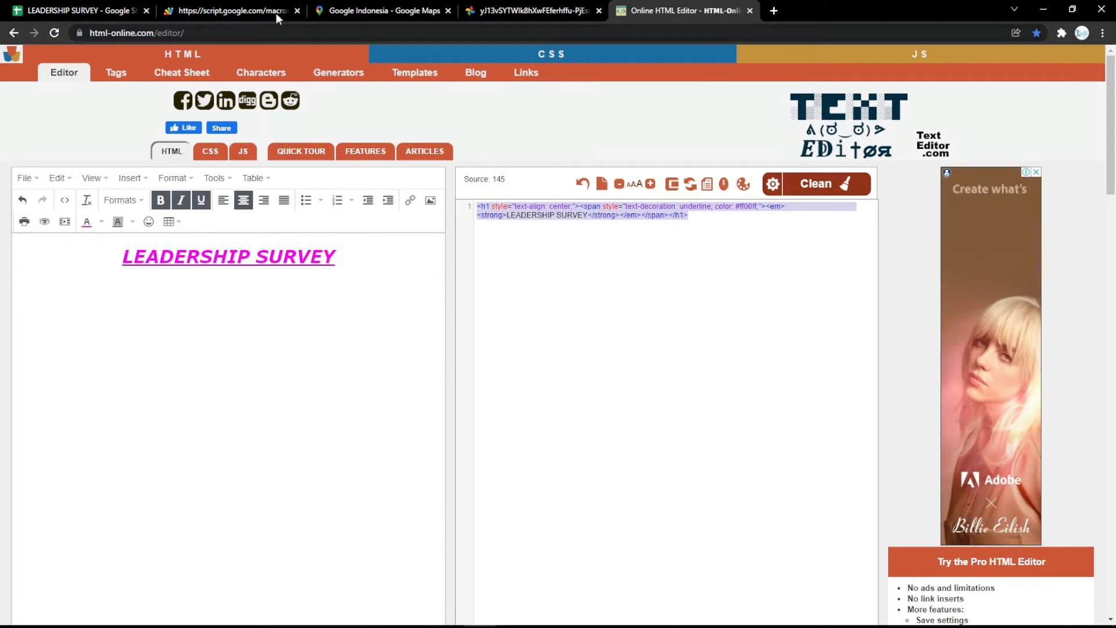
- Replace the Form Title content on the Settings sheet with the copied heading HTML and reload the web form
click(85, 11)
double_click(274, 336)
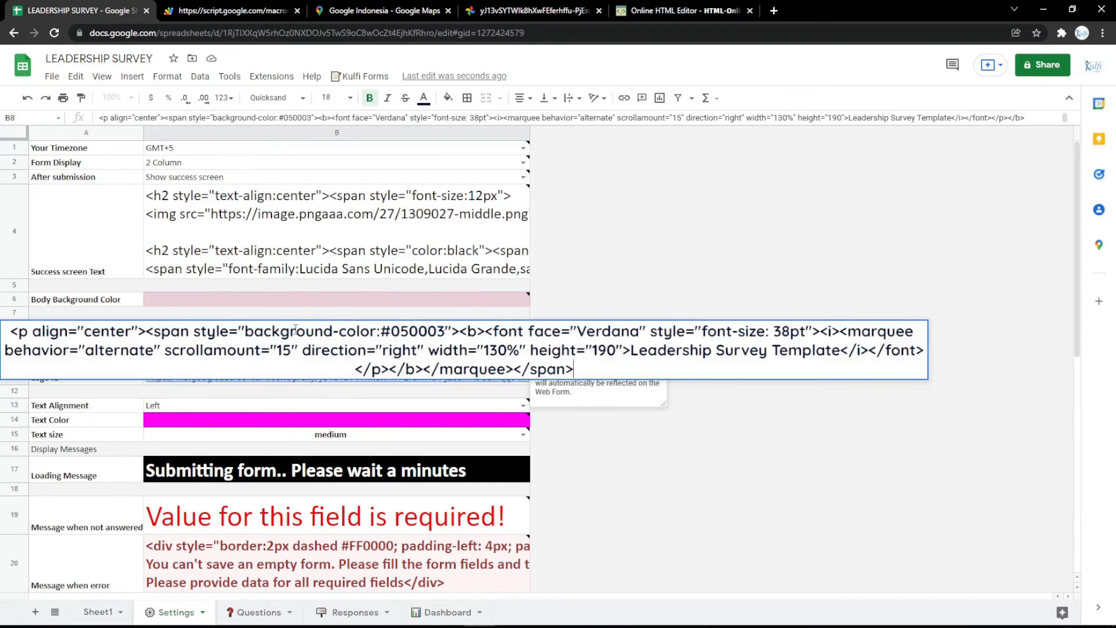
key(ctrl+a)
key(ctrl+v)
click(332, 300)
click(219, 10)
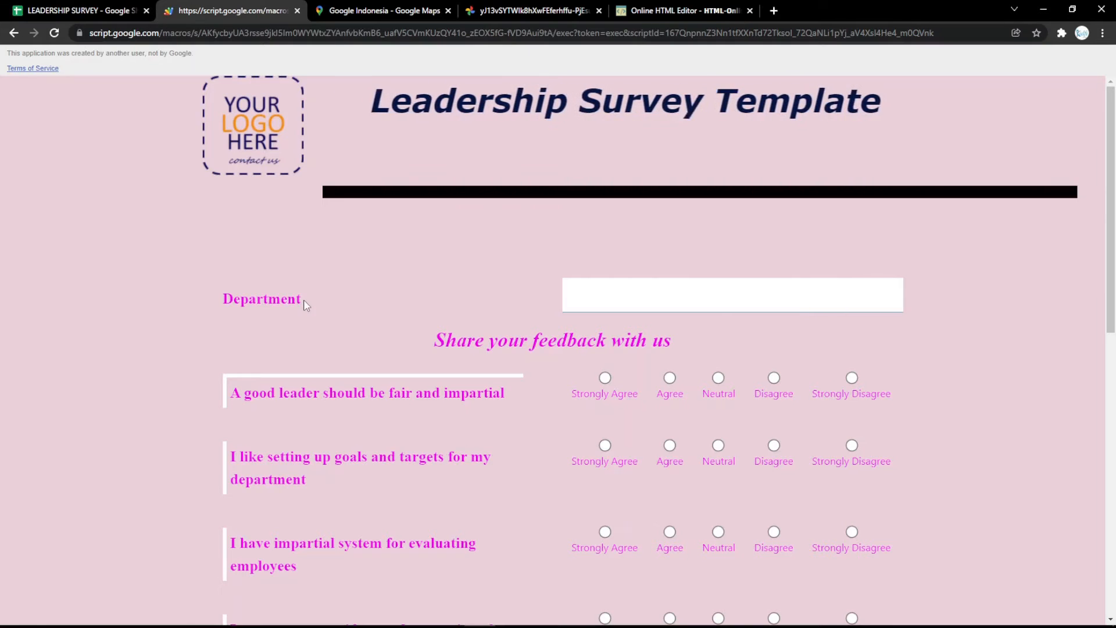
key(F5)
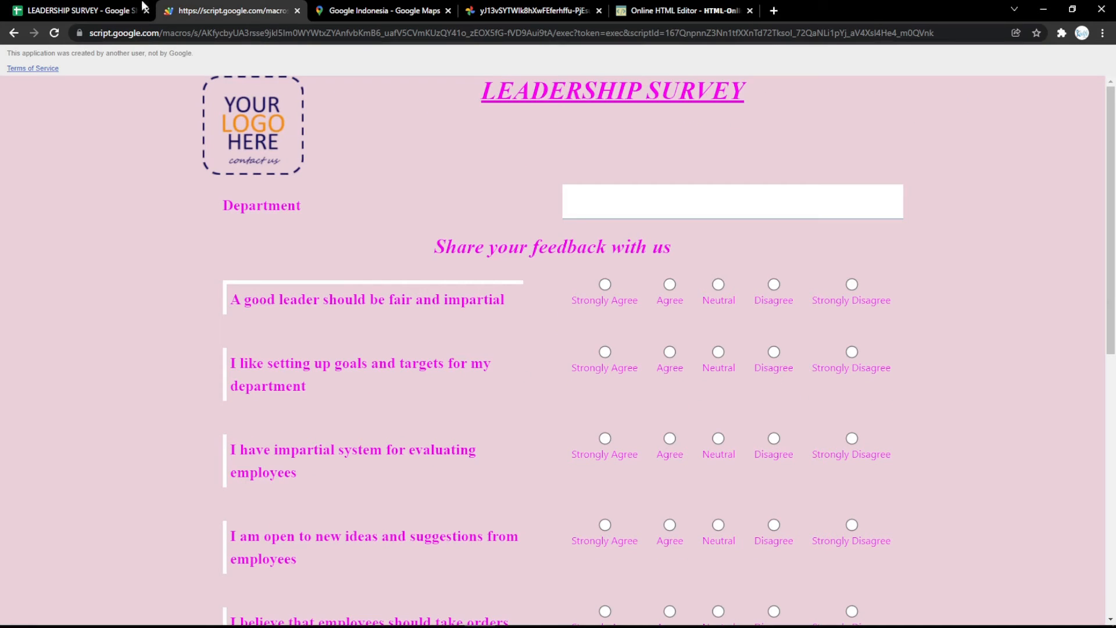
- Check the header formula on the Responses sheet, then copy the replacement TRANSPOSE formula from the RESPONSES note in Google Keep in a new browser tab
click(143, 7)
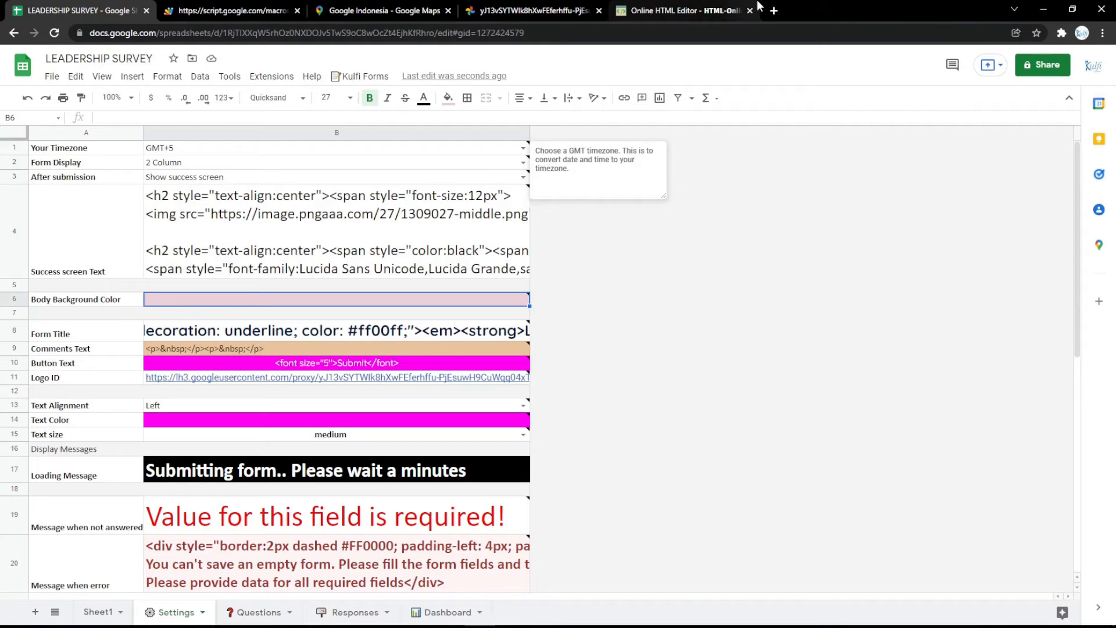
mouse_move(379, 278)
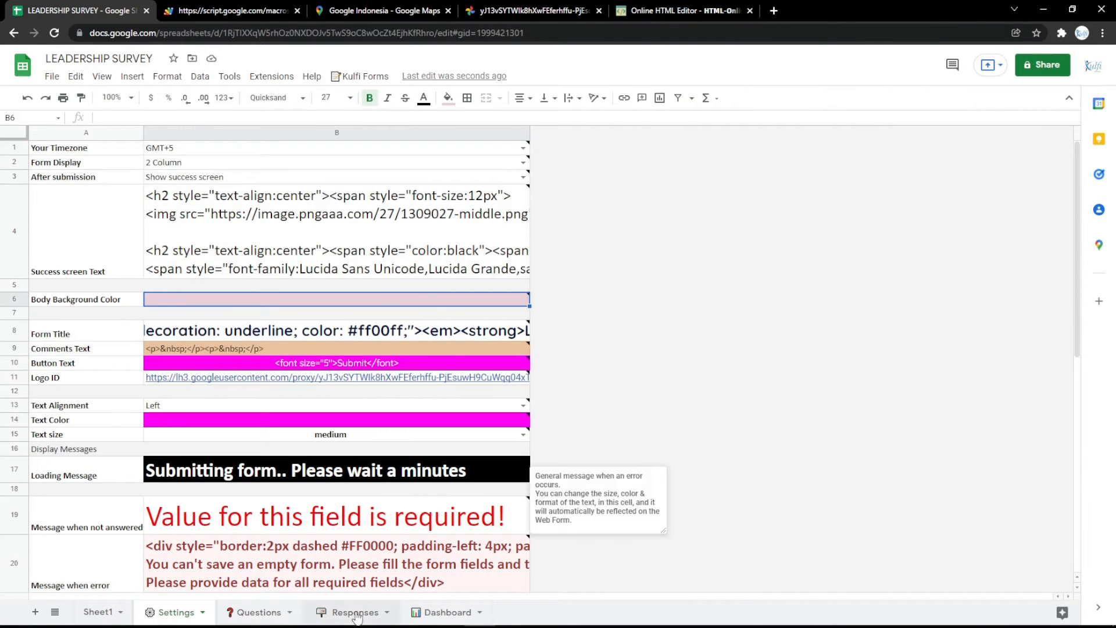
click(357, 607)
mouse_move(90, 151)
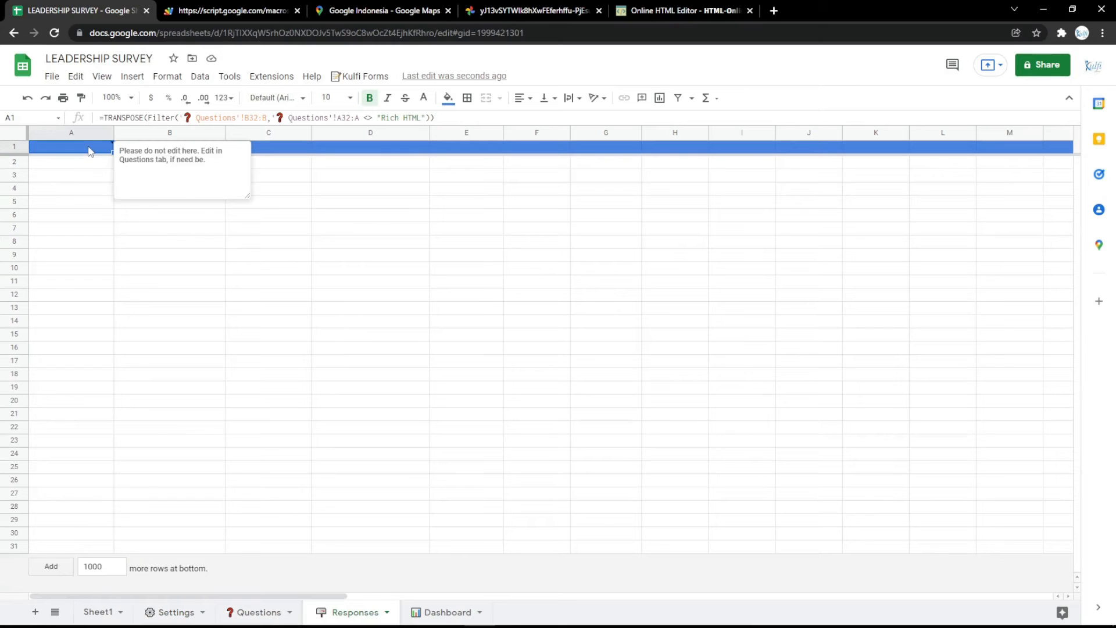
click(773, 10)
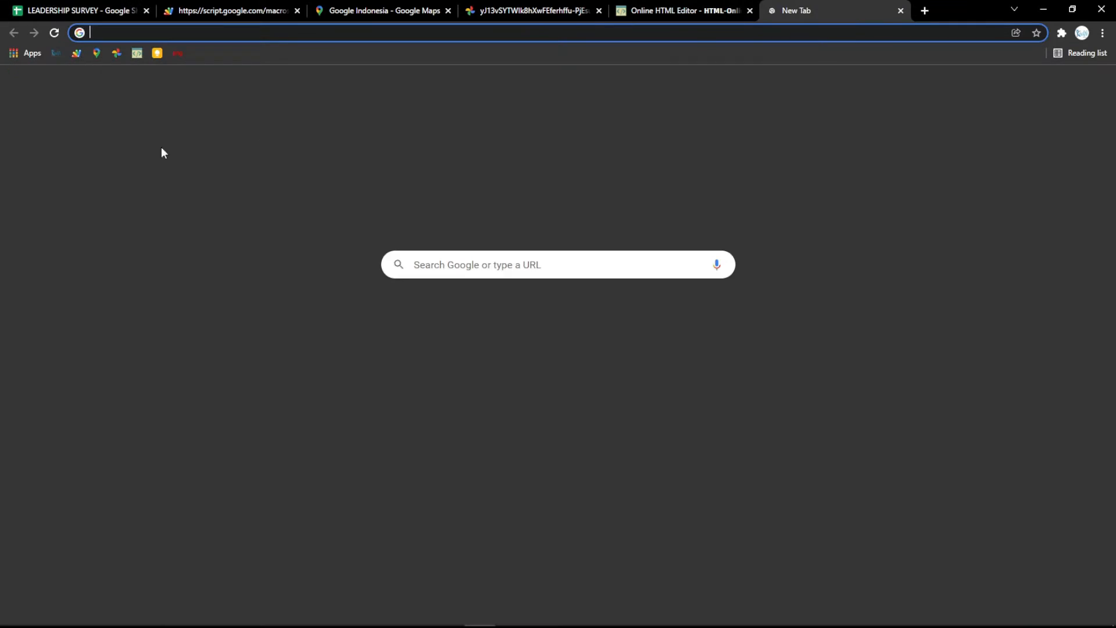
click(157, 53)
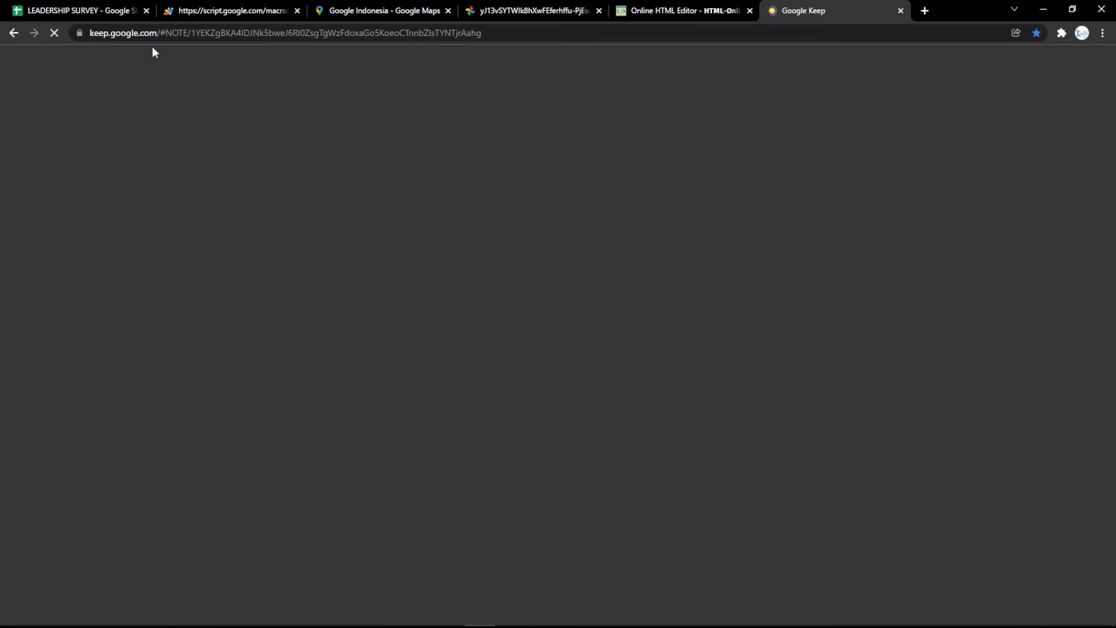
key(ctrl+a)
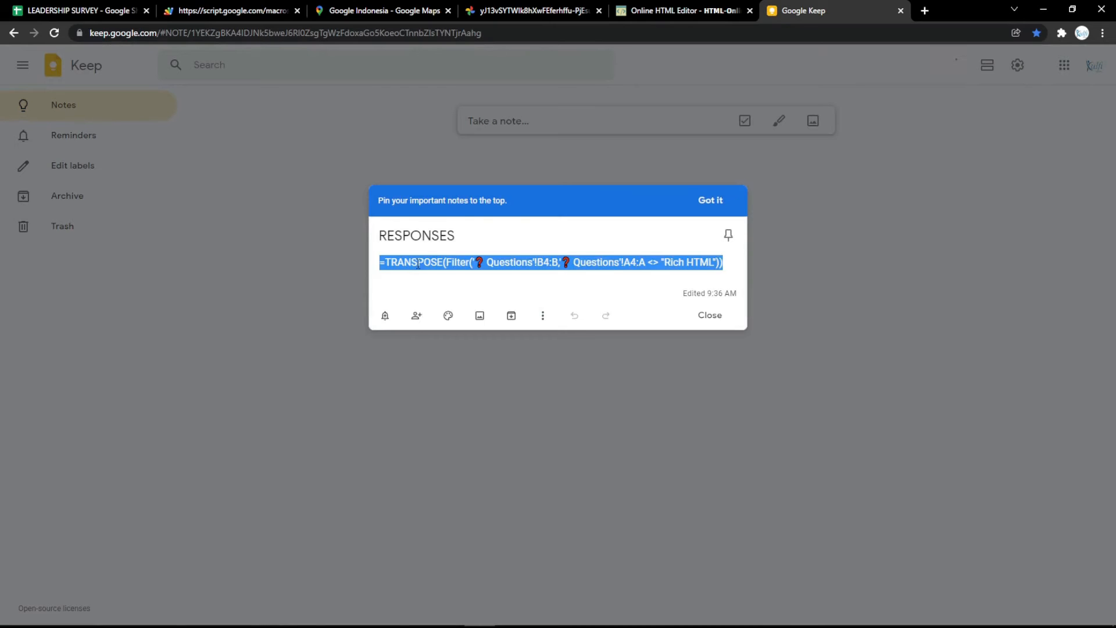
key(ctrl+v)
key(ctrl+z)
- Replace the formula in Responses cell A1 with =TRANSPOSE(Filter('❓ Questions'!B4:B,'❓ Questions'!A4:A <> "Rich HTML"))
click(78, 11)
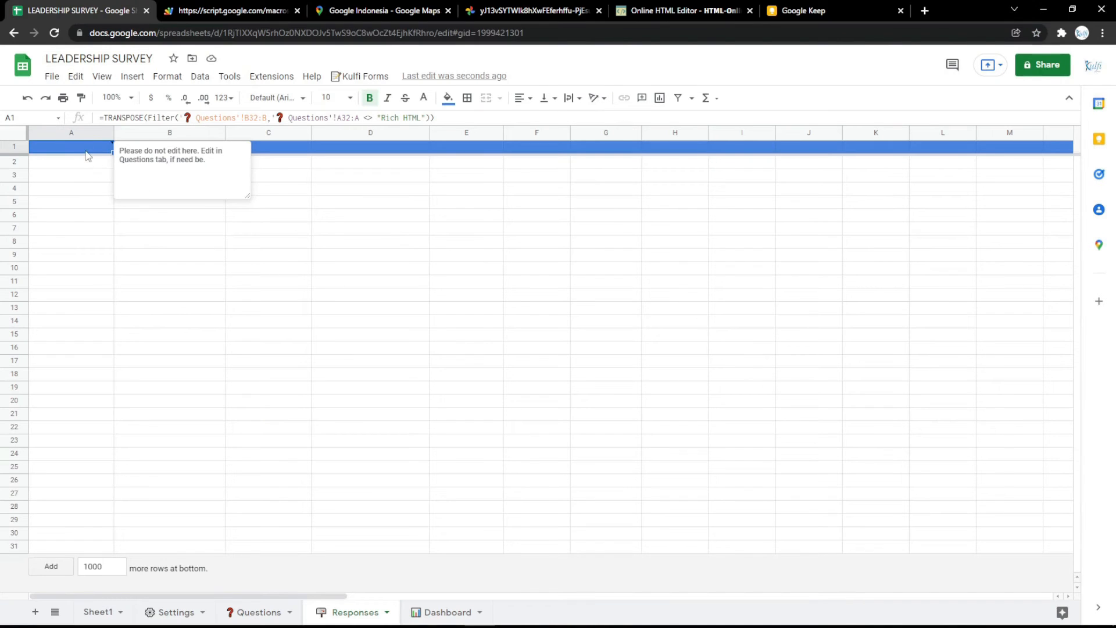
double_click(85, 151)
key(ctrl+a)
text(=TRANSPOSE(Filter('❓ Questions'!B32:B,'❓ Questions'!A32:A <> "Rich HTML")))
click(81, 188)
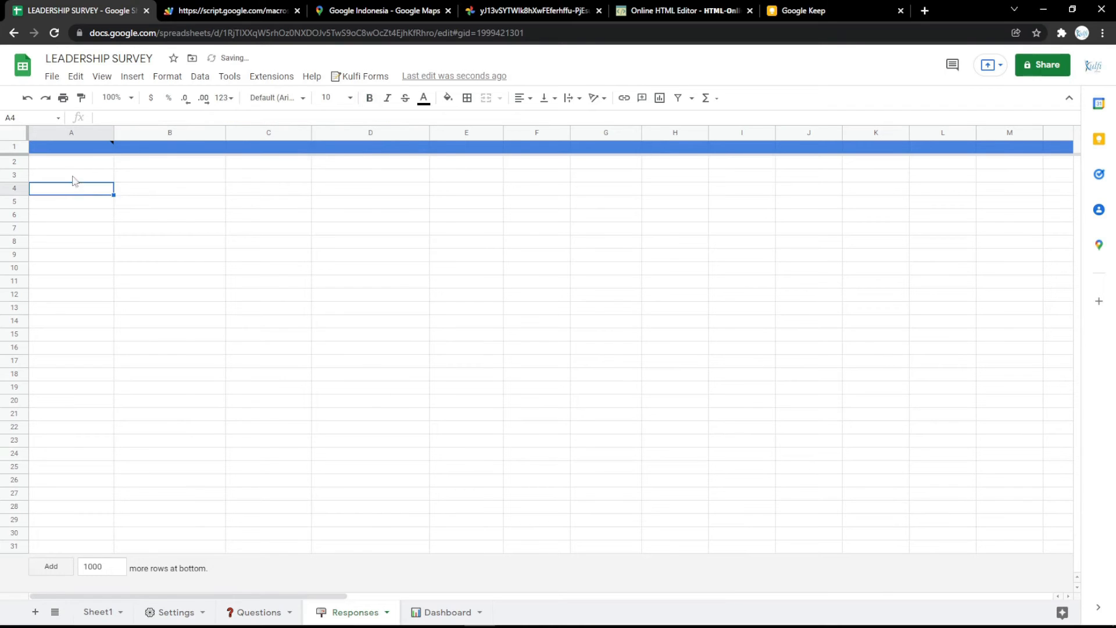
- Check the first question's row on the Questions sheet and change the formula ranges in Responses cell A1 to B3:B and A3:A
click(253, 613)
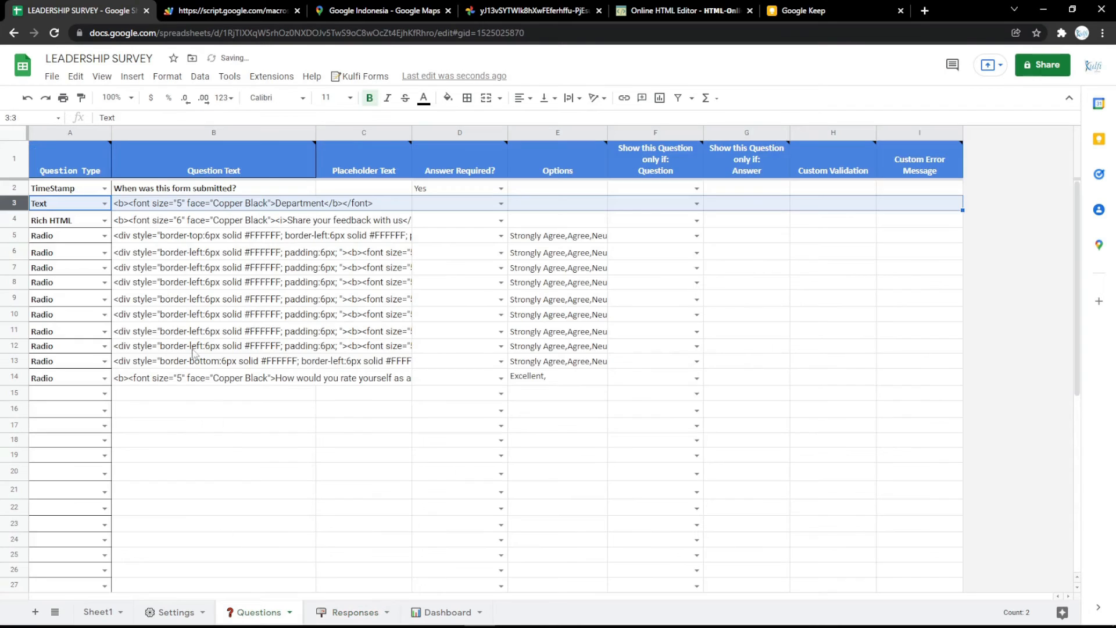
click(200, 207)
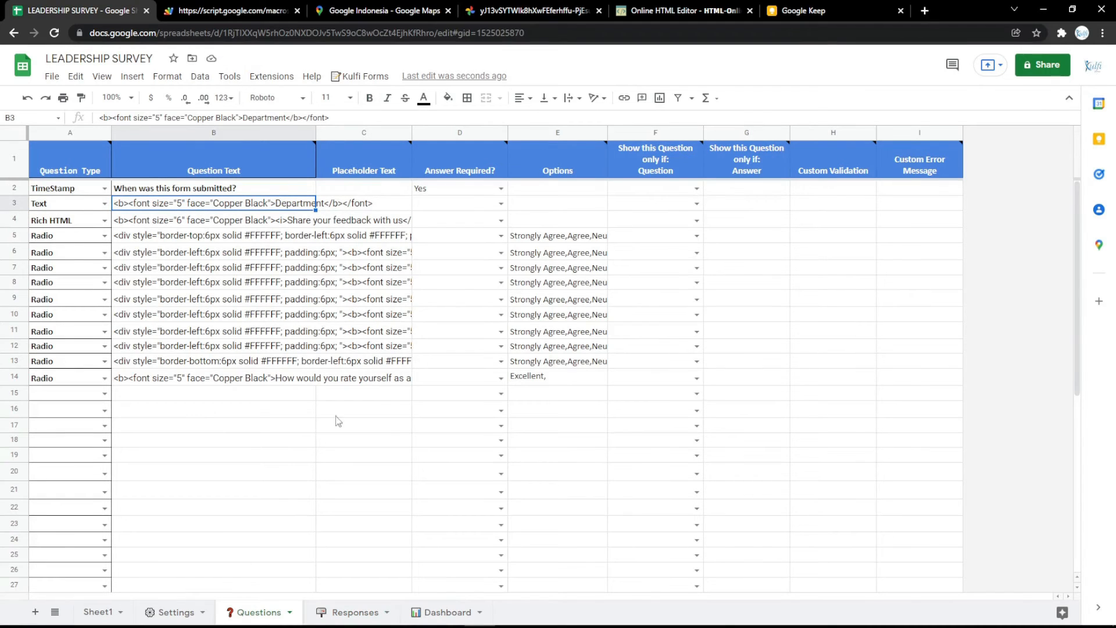
click(337, 613)
double_click(76, 149)
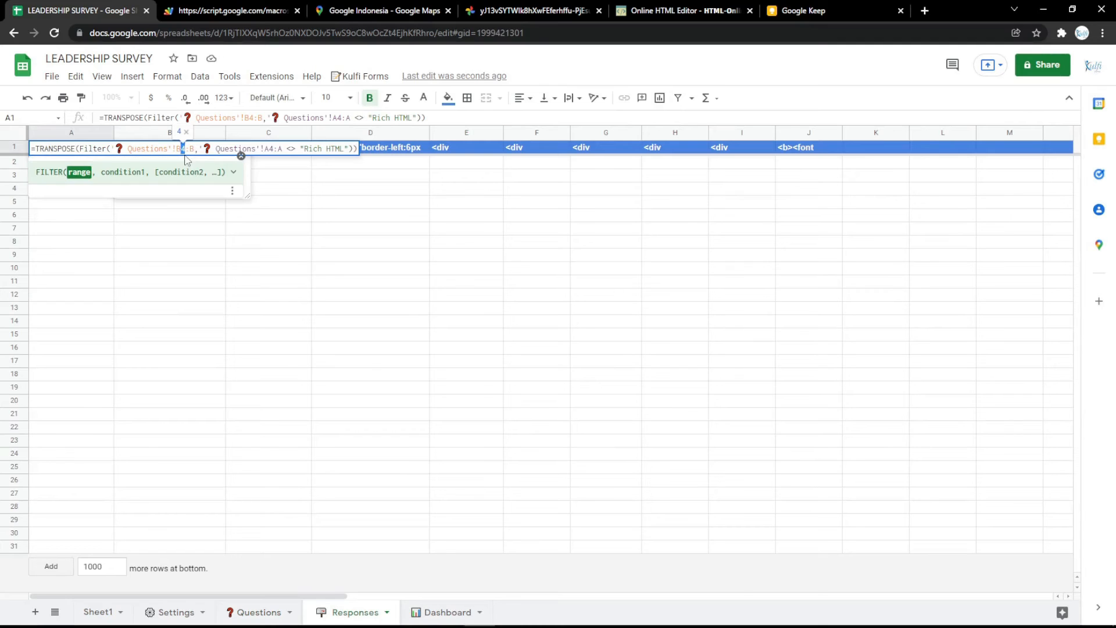
text(3)
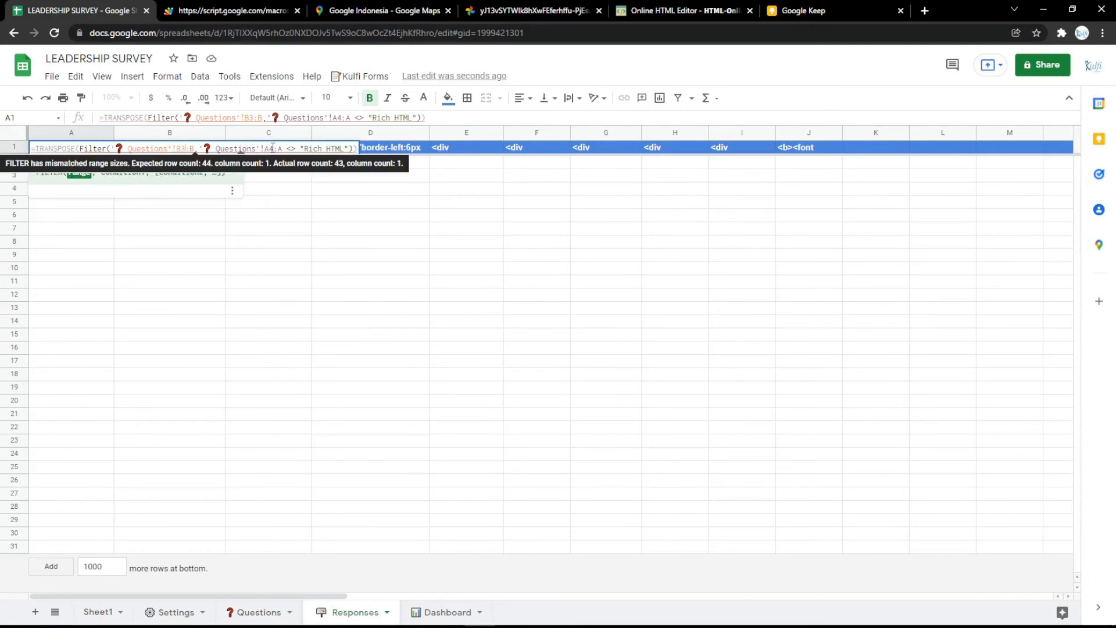
drag(274, 150, 269, 150)
text(3)
click(273, 191)
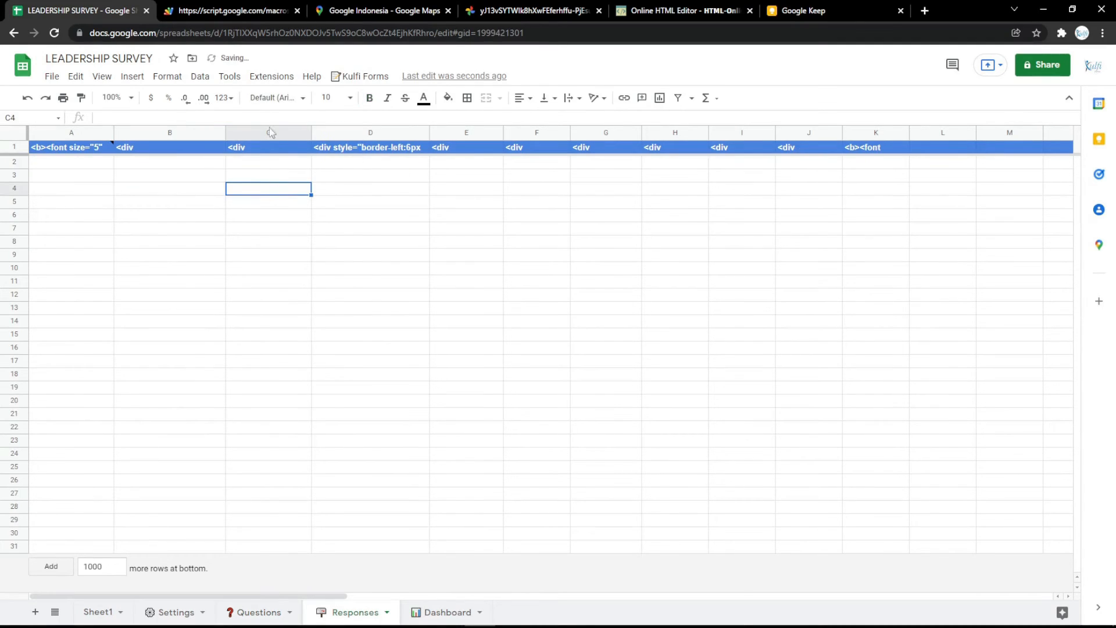
- Submit the web form with department Office, Strongly Agree for the third statement, Neutral for the fifth, Agree for the other statements and an Excellent rating
click(233, 10)
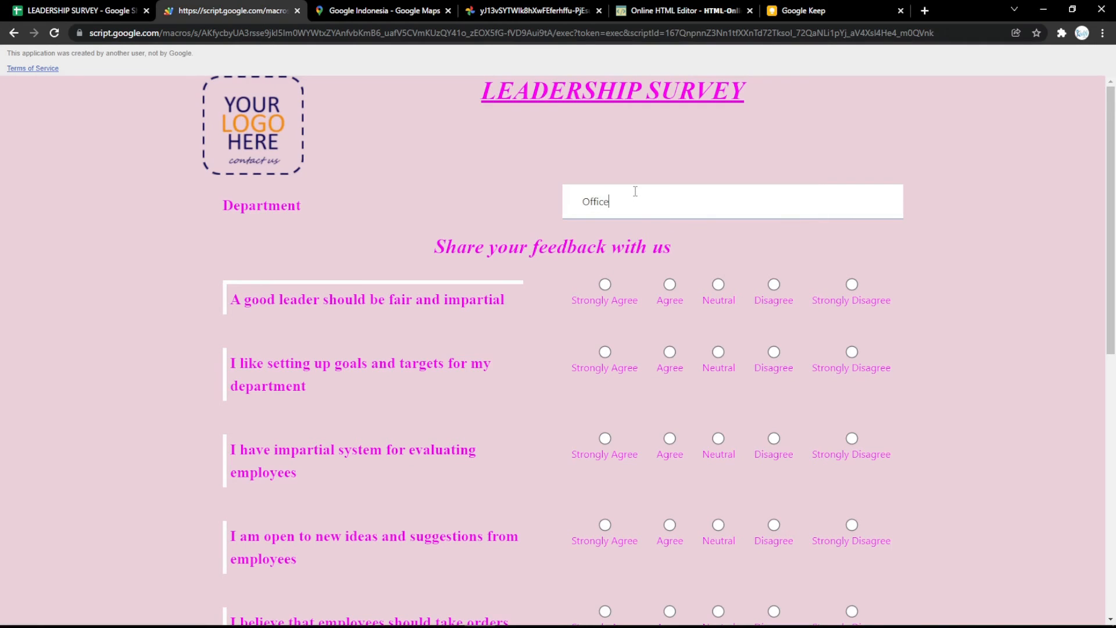
click(667, 286)
click(669, 352)
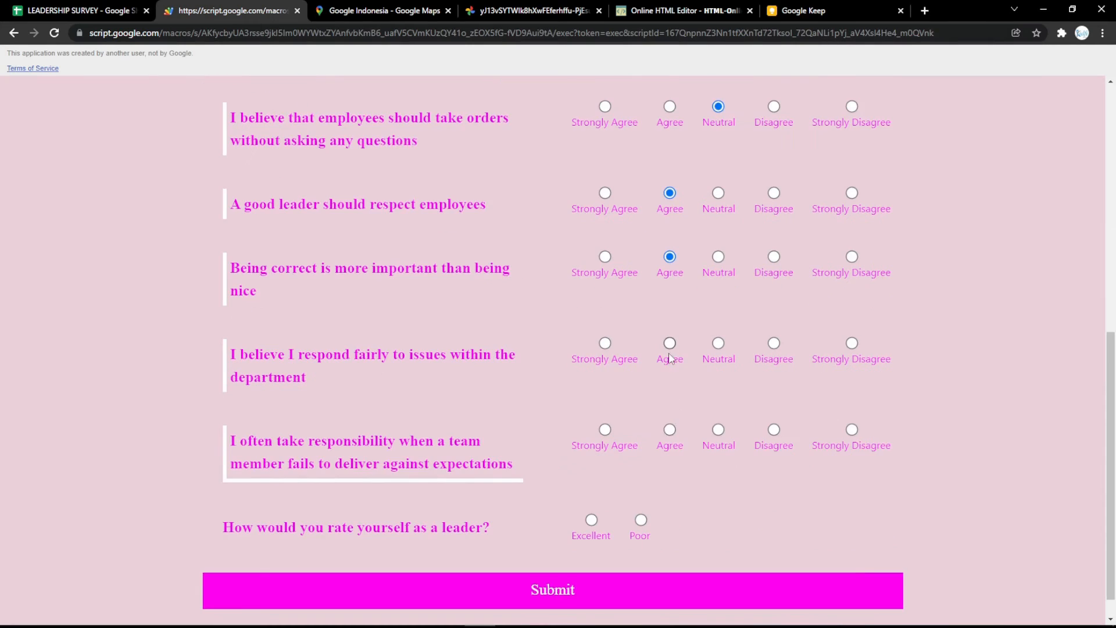
click(591, 519)
scroll(596, 535, down, 1)
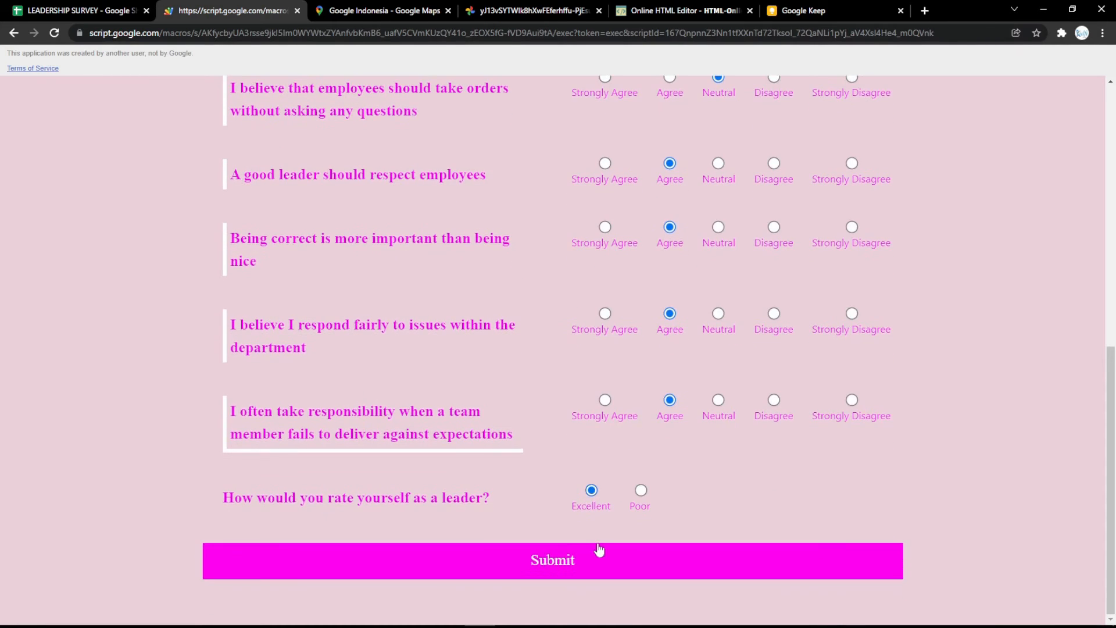
click(598, 552)
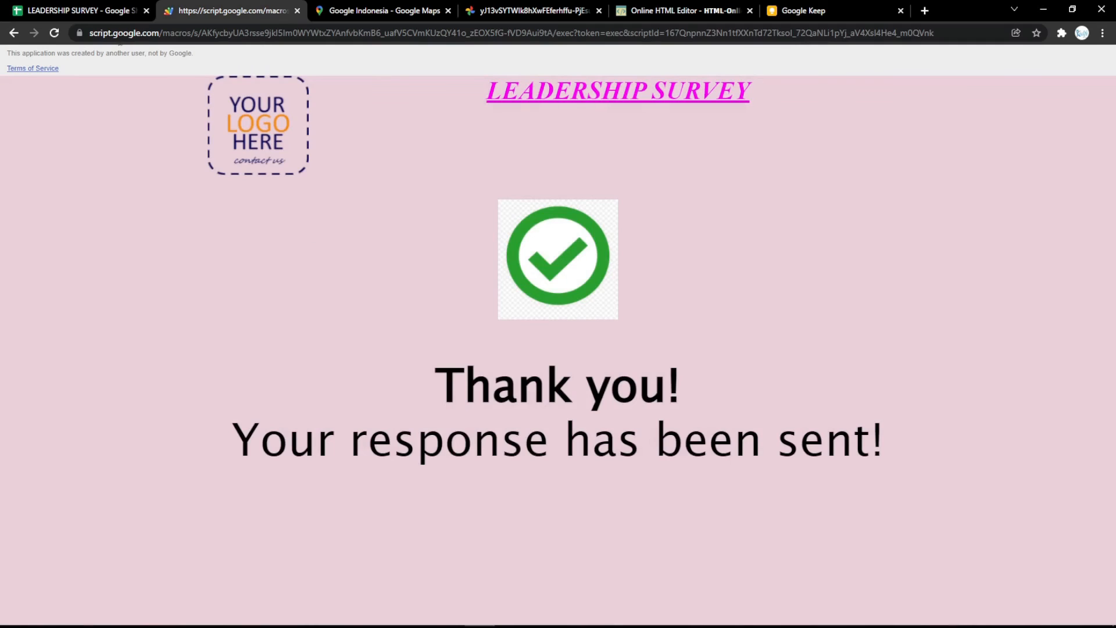
- Compare the submitted response on the Responses sheet with the form's success page and select the Success screen Text cell on the Settings sheet
click(82, 11)
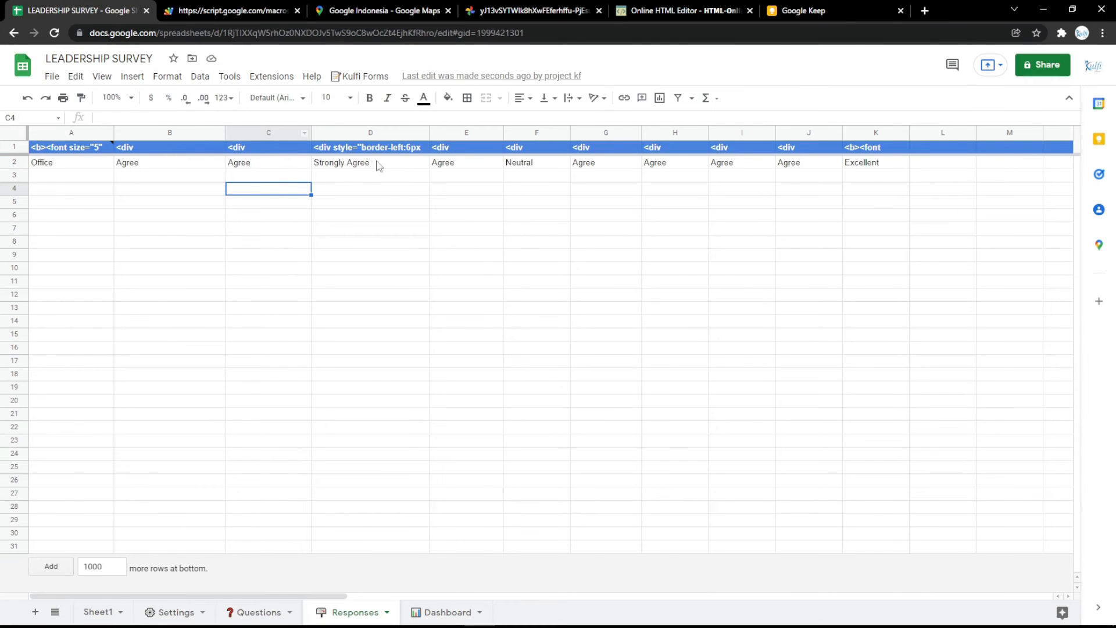
click(227, 7)
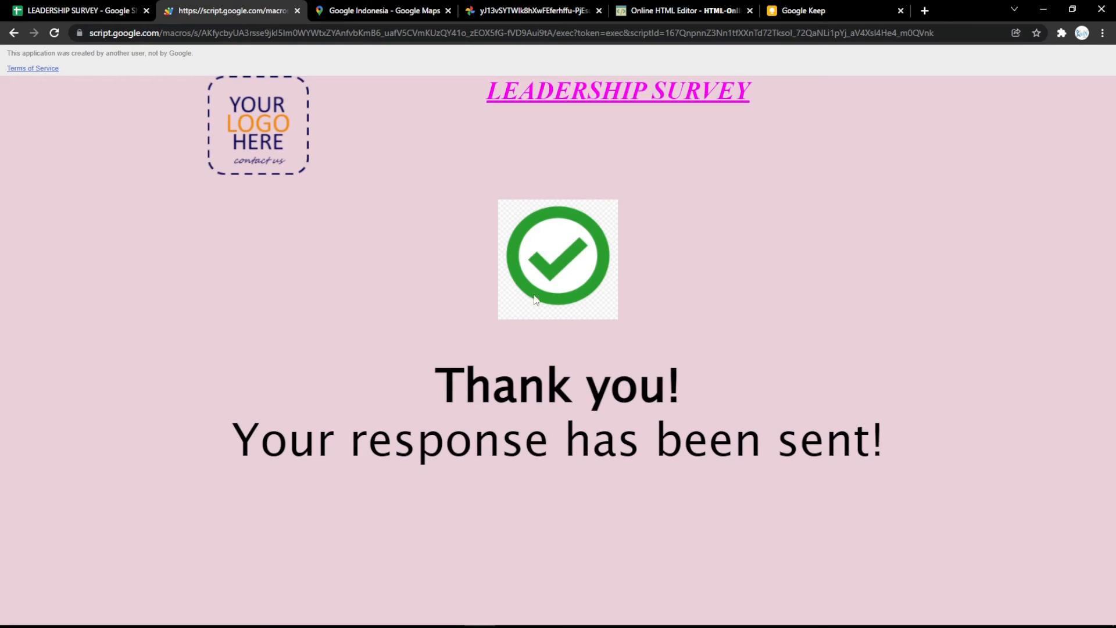
click(81, 10)
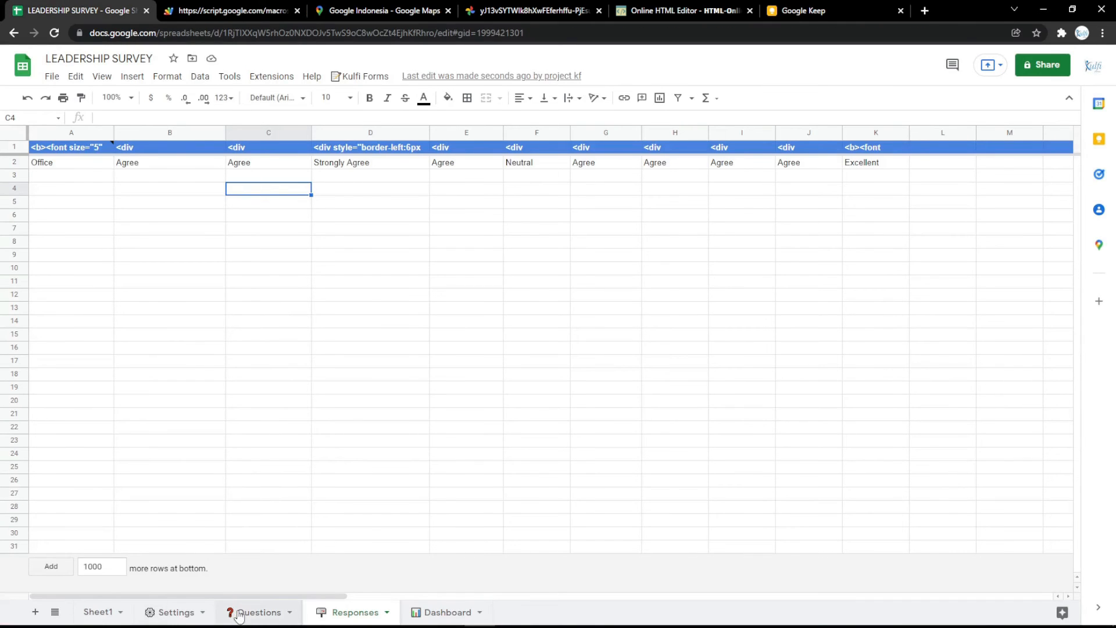
click(185, 617)
click(314, 229)
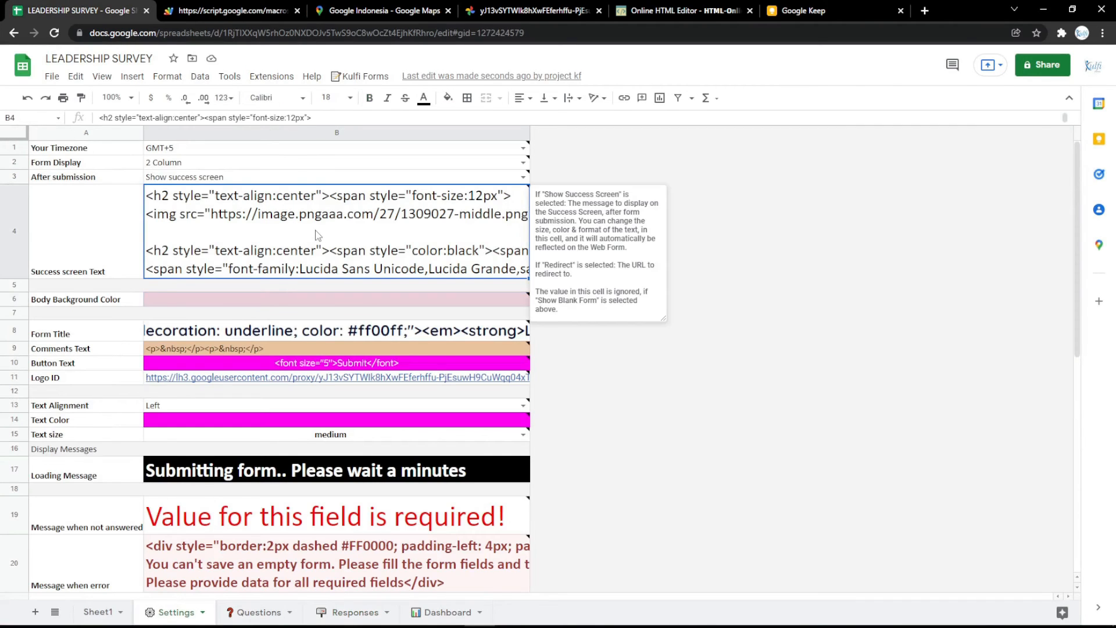
- Open the thank_you_PNG66.png image from pngimg.com in a new browser tab and copy it for the success screen
key(ctrl+t)
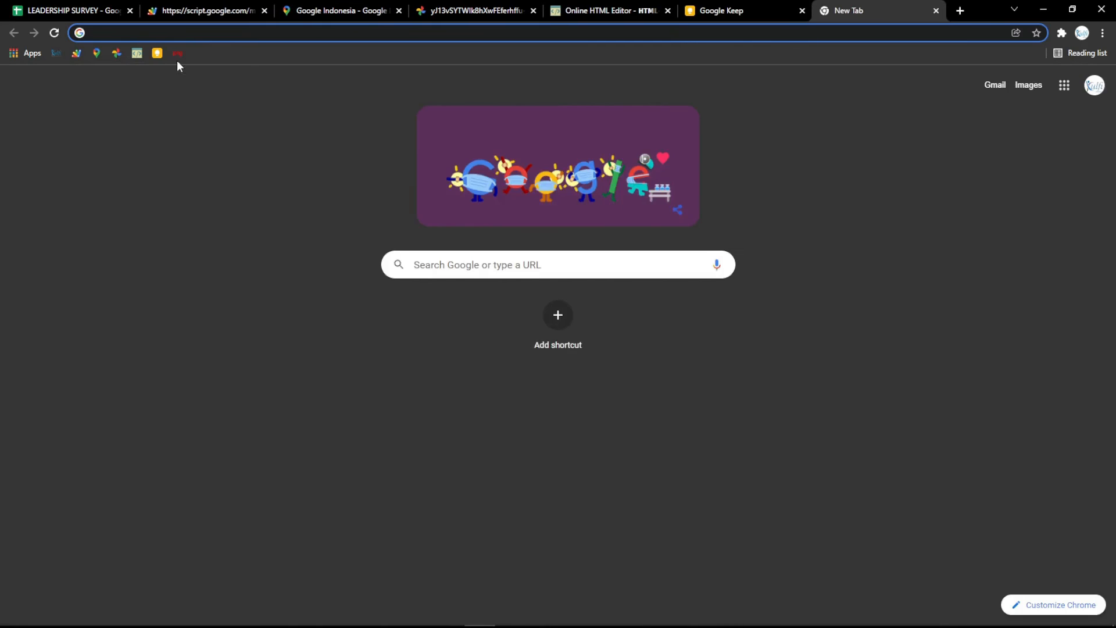
click(177, 53)
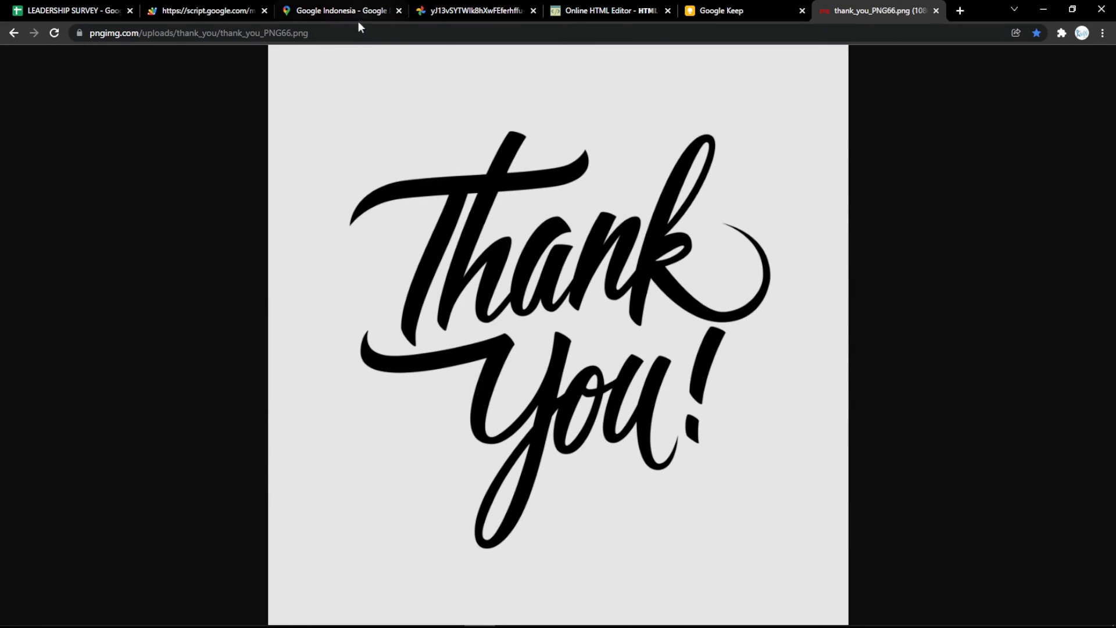
click(356, 34)
click(445, 165)
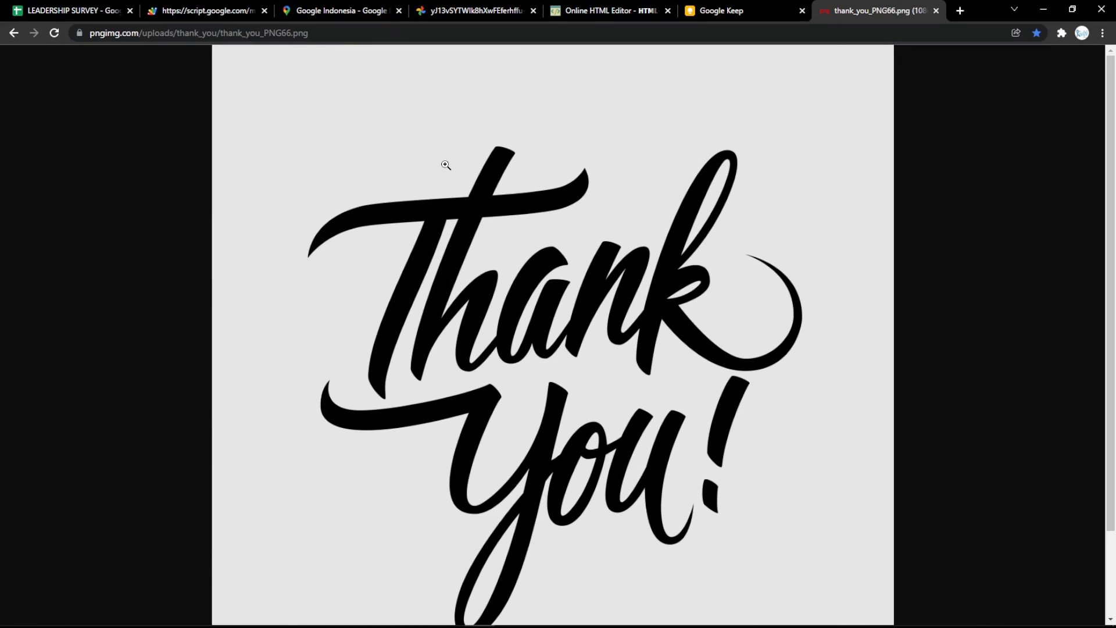
click(401, 32)
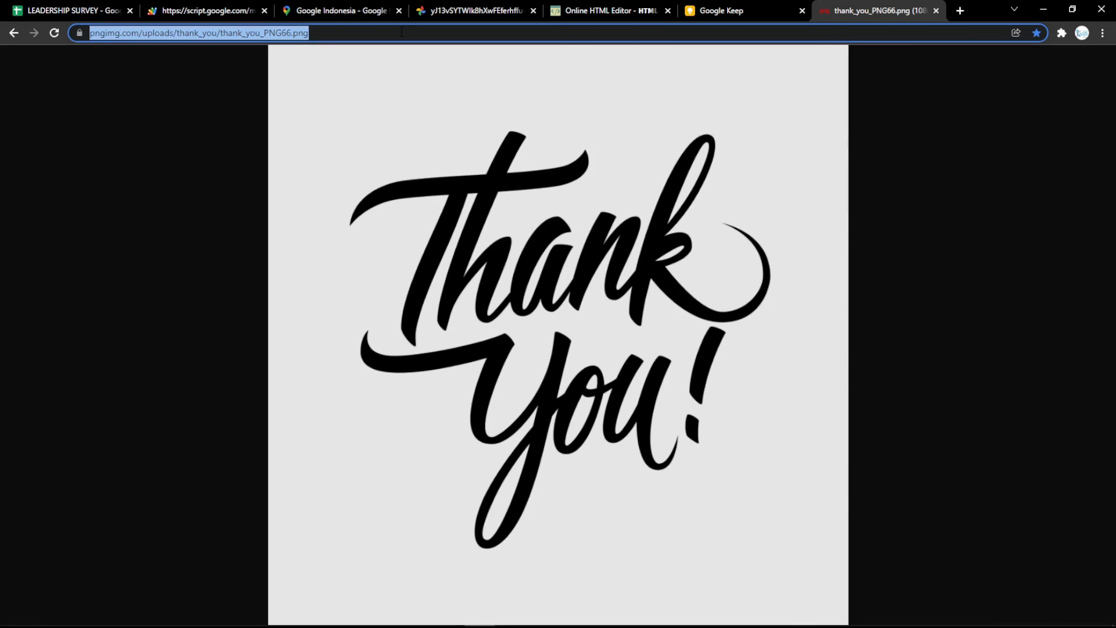
- Replace the heading in the HTML editor with the copied Thank You image and shrink it to about 464 by 464 pixels
click(626, 17)
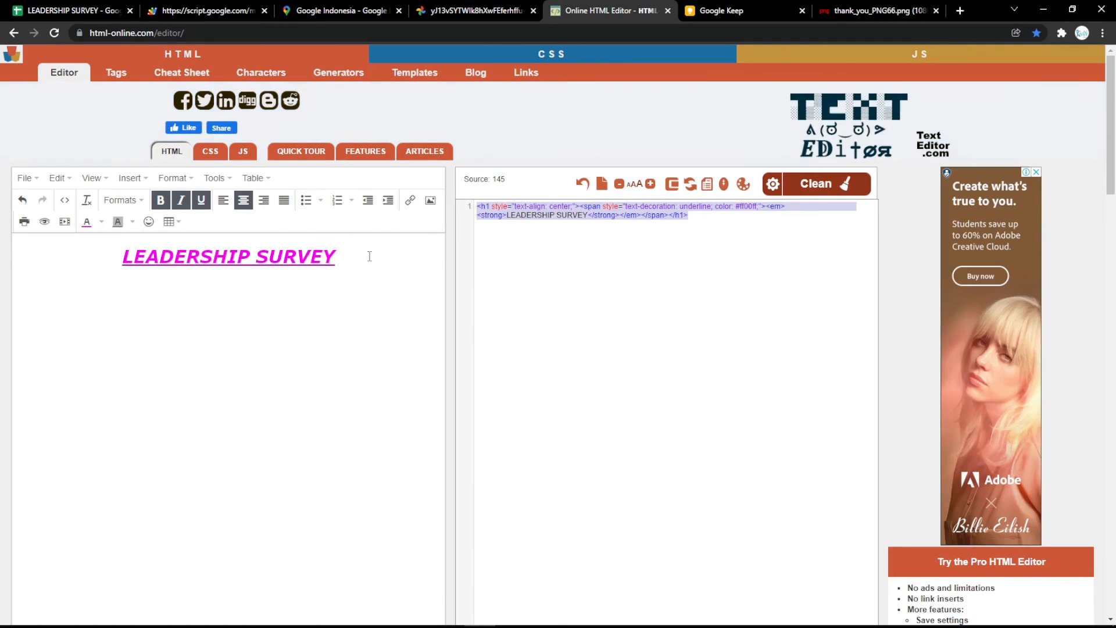
key(ctrl+a)
key(BackSpace)
key(ctrl+v)
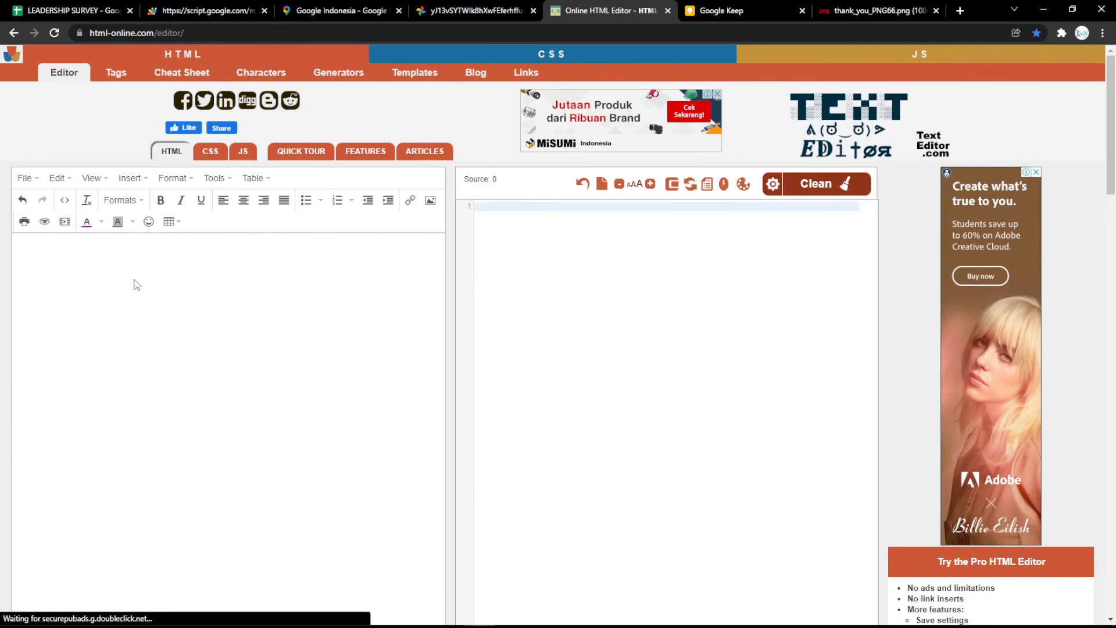
click(168, 310)
drag(17, 242, 123, 342)
drag(18, 242, 93, 318)
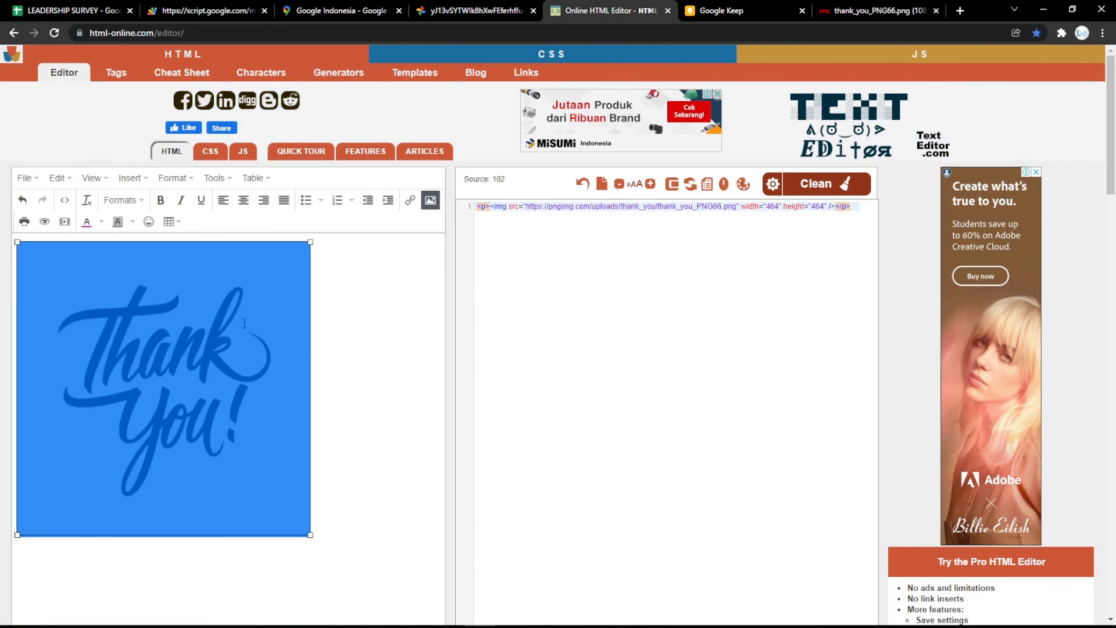
- Set the image's width and height to 500 in the HTML source and copy the complete code
double_click(773, 207)
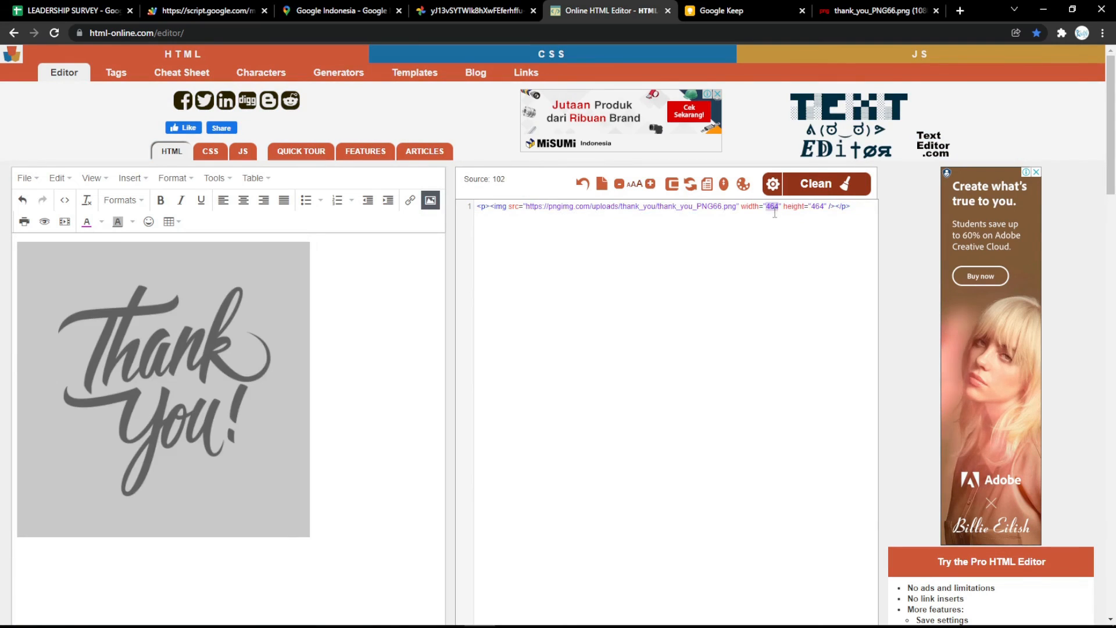
text(500)
double_click(816, 206)
text(500)
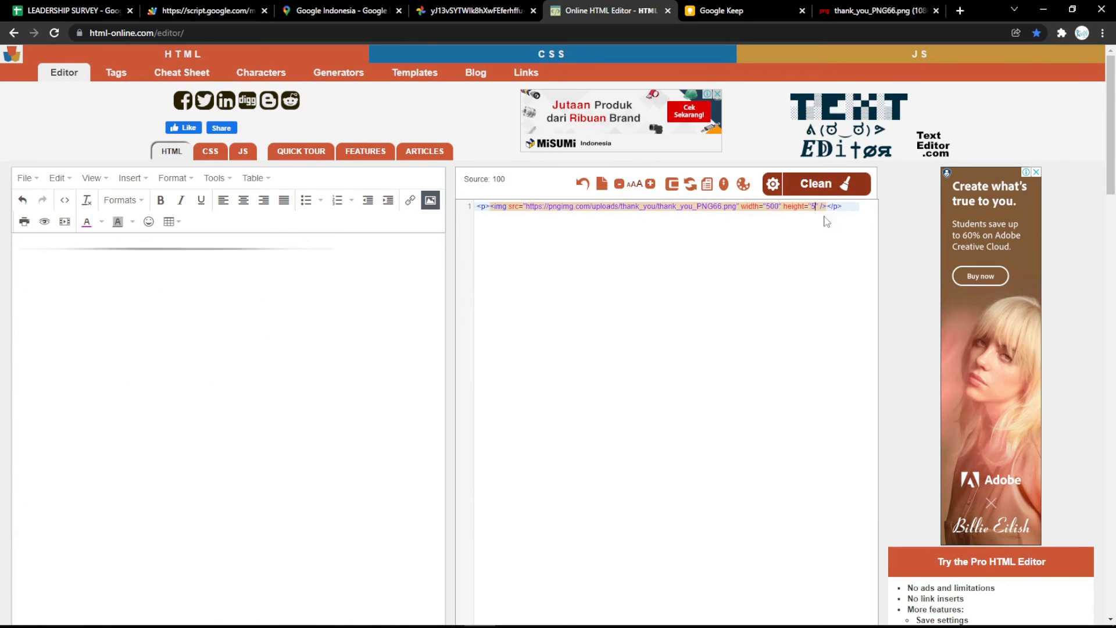
click(856, 208)
key(ctrl+a)
key(ctrl+c)
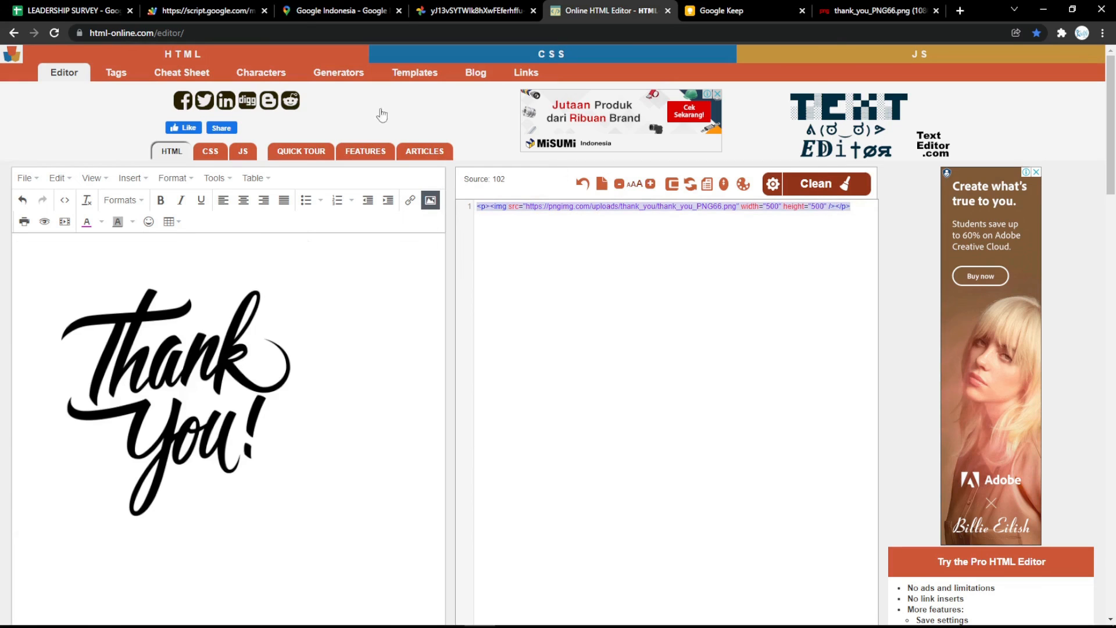
- Replace the check mark img tag in the Success screen Text with the copied Thank You image code and reload the web form
click(70, 10)
double_click(150, 226)
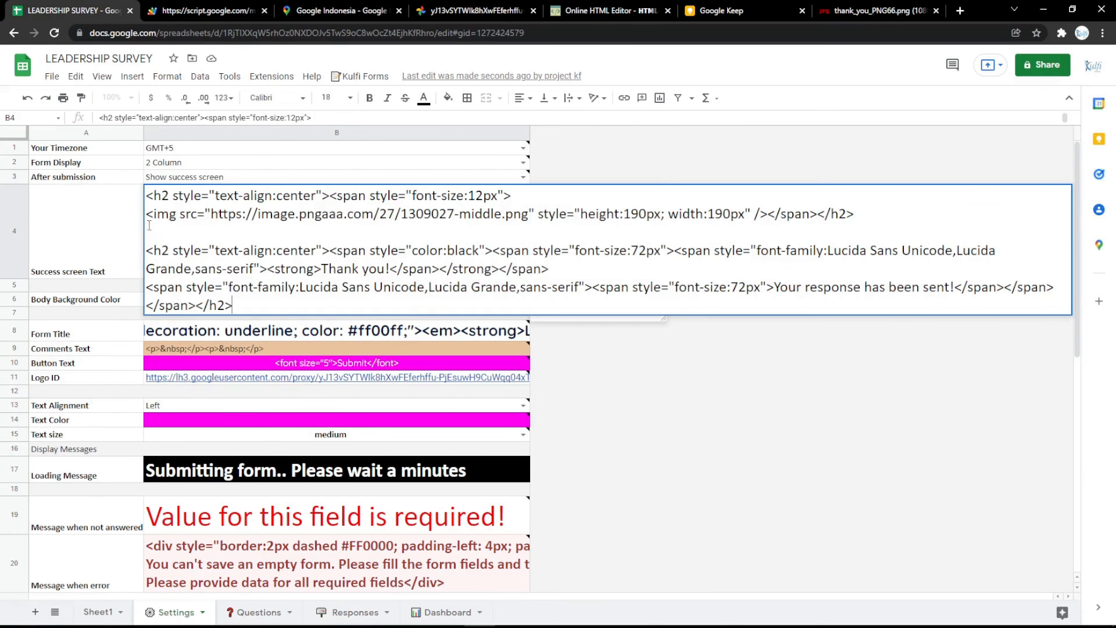
shift+click(769, 215)
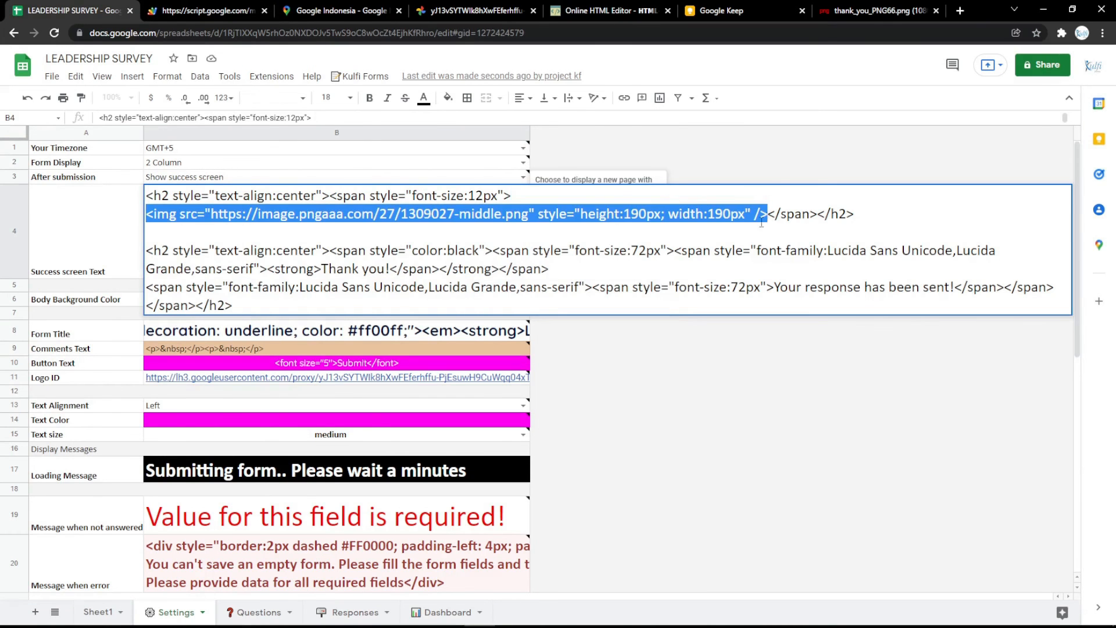
key(ctrl+v)
click(494, 349)
click(247, 7)
key(F5)
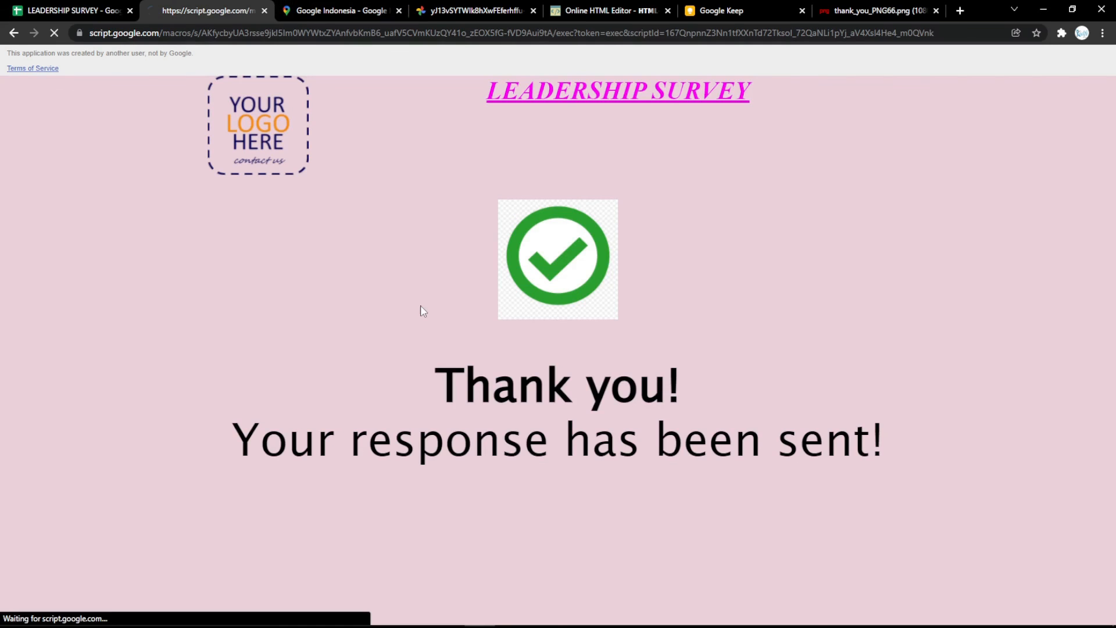